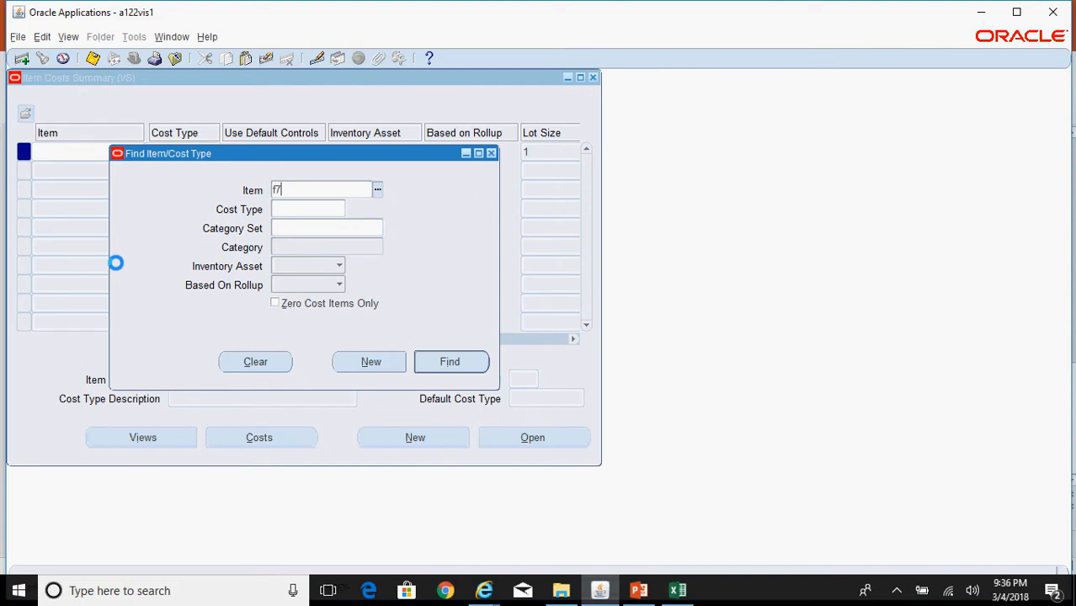
Find the item costs for item f75000 and examine its frozen unit cost.
type("000")
key("Tab")
left_click(461, 360)
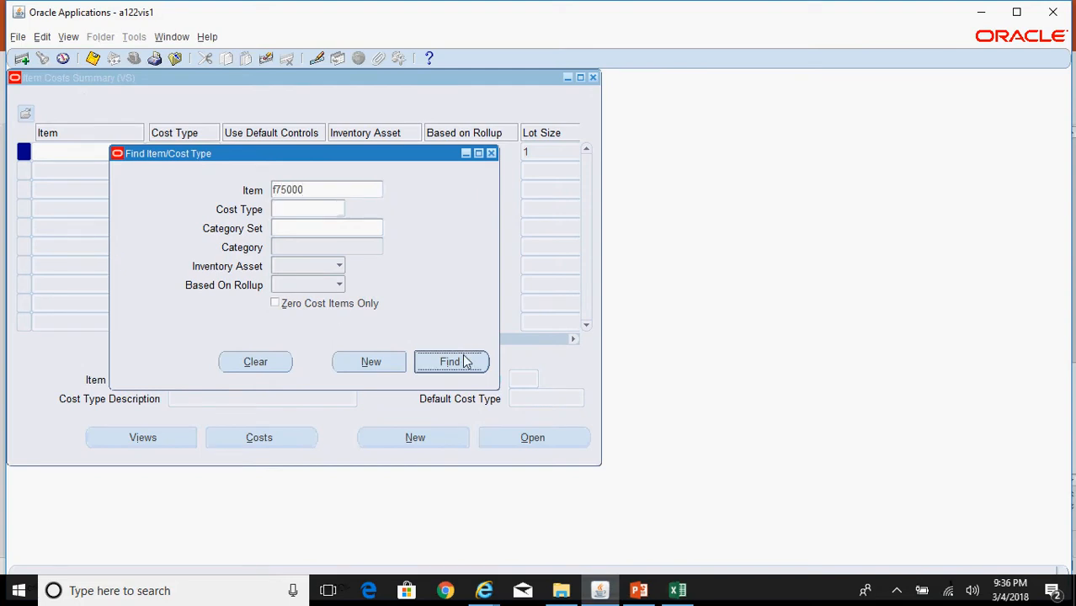
left_click_drag(269, 343, 324, 349)
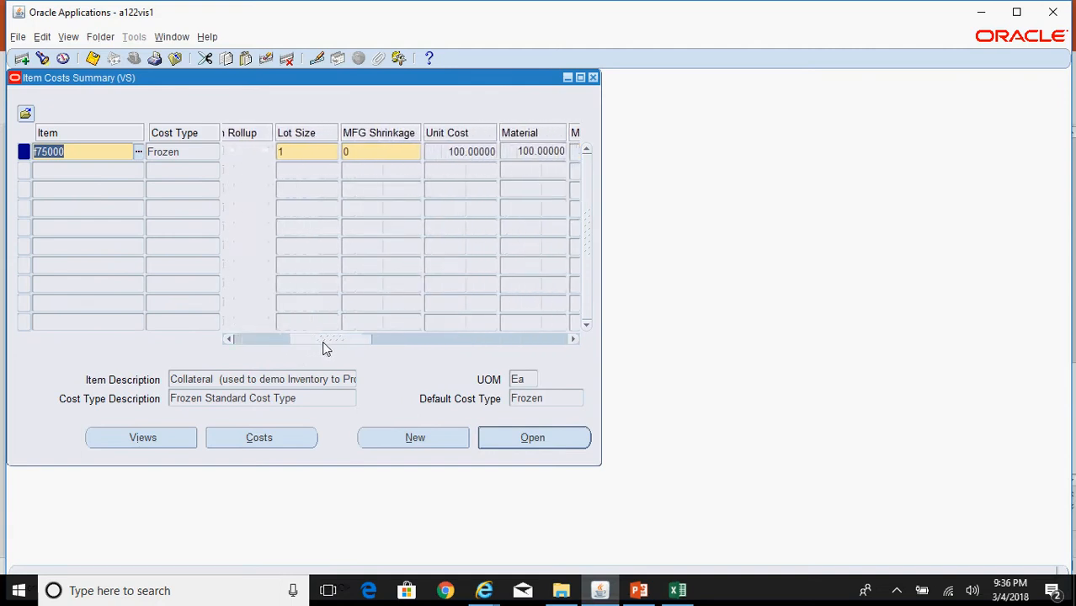
left_click(486, 153)
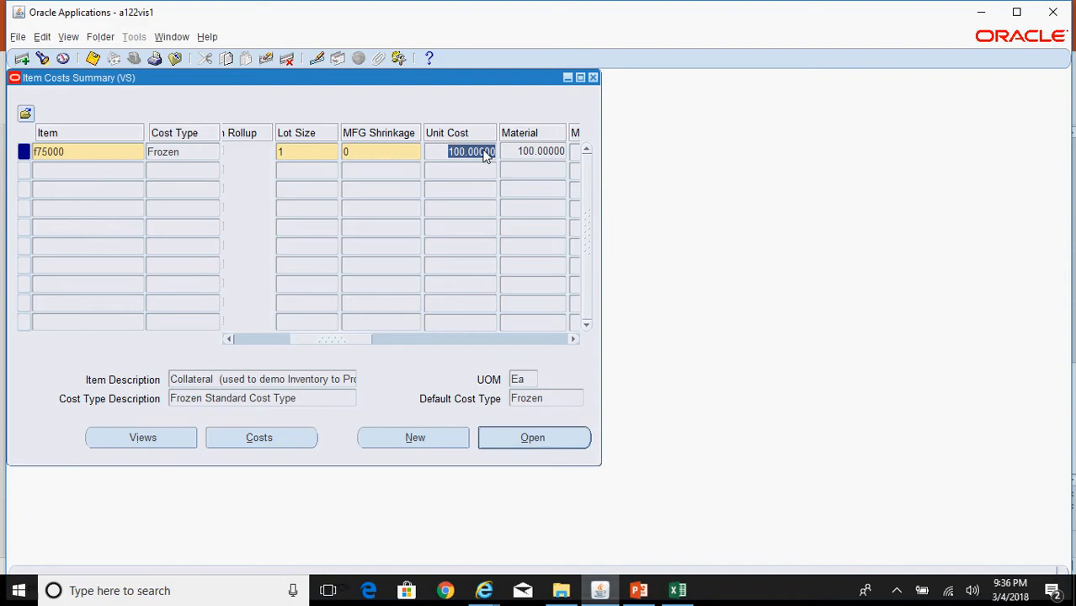
Review the PPV and IPV example slide in PowerPoint, then return to Oracle Applications and close the item costs summary.
left_click(638, 590)
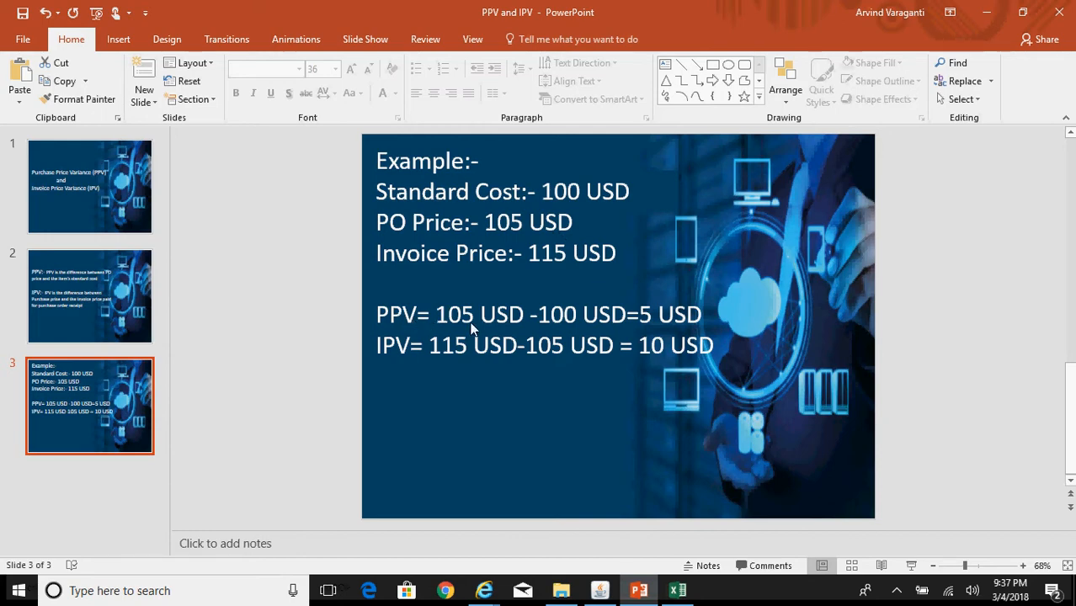
left_click(599, 590)
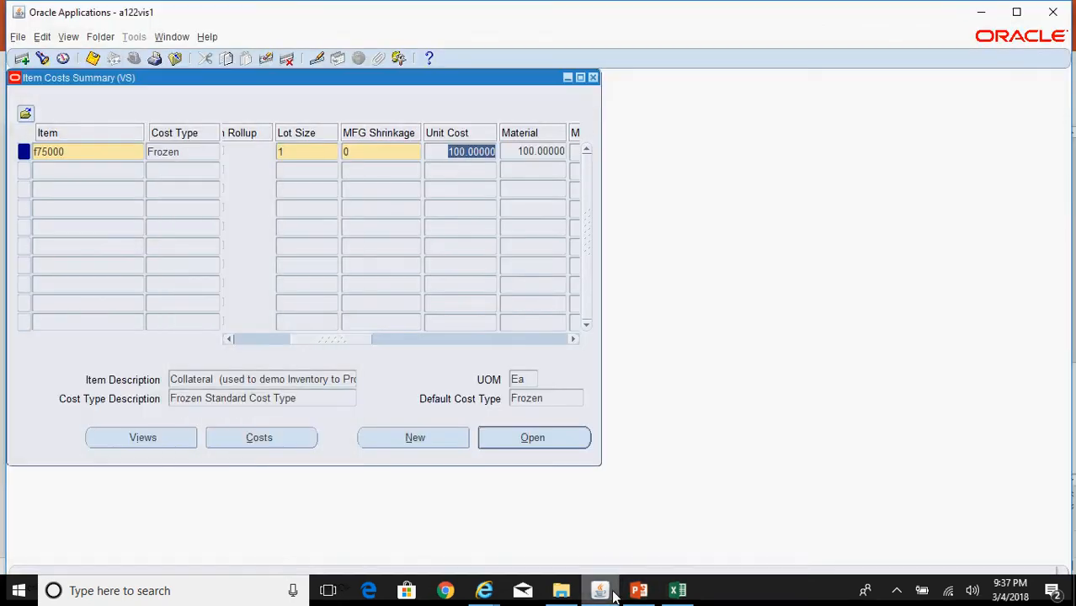
left_click(592, 77)
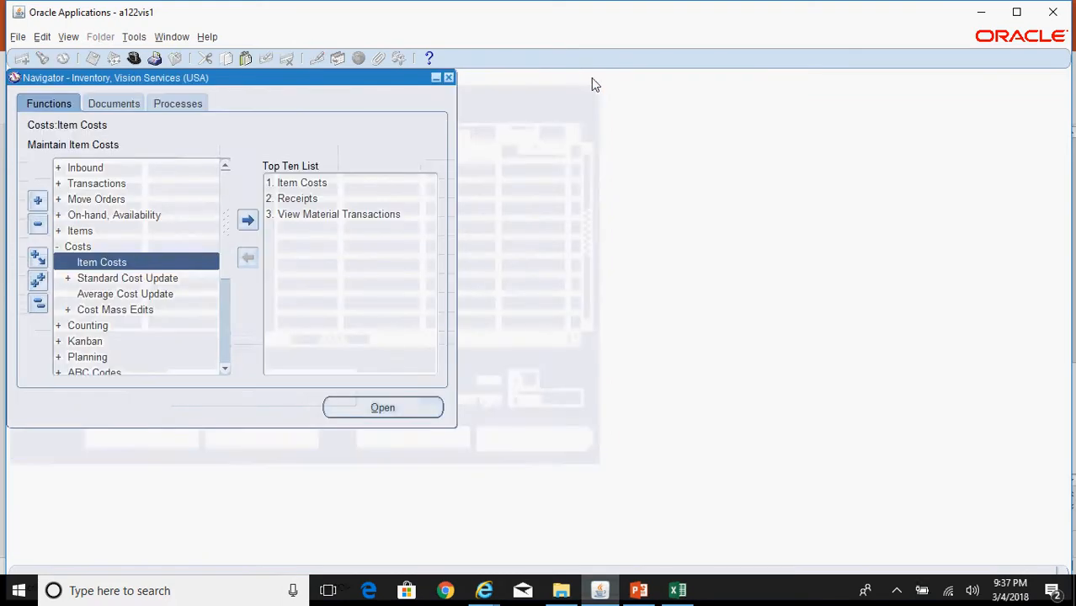
Switch the responsibility to Purchasing, Vision Services (USA).
left_click(131, 60)
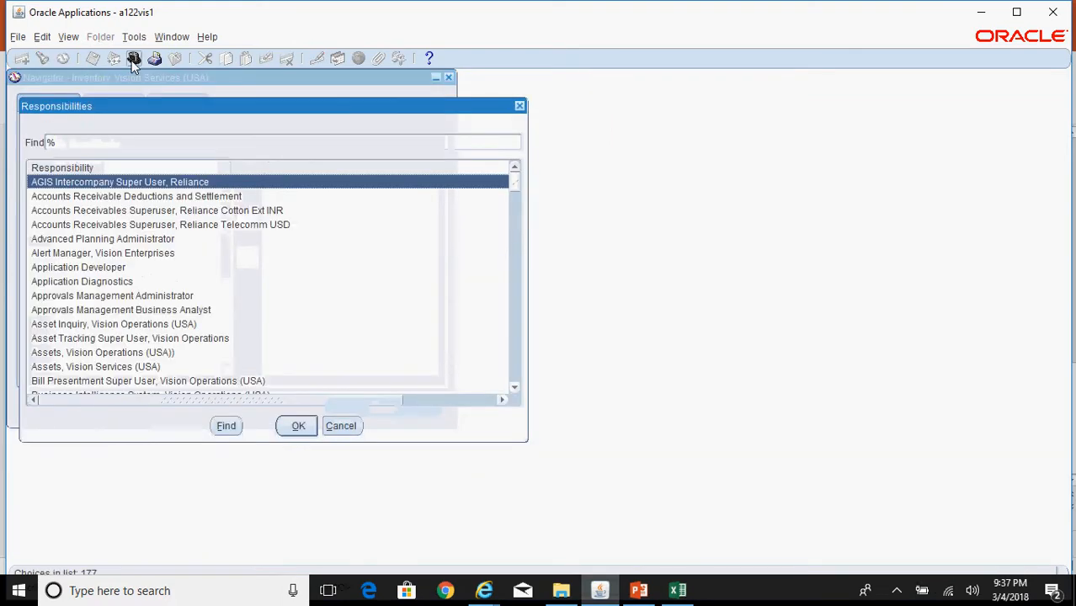
type("purchasing, Vision")
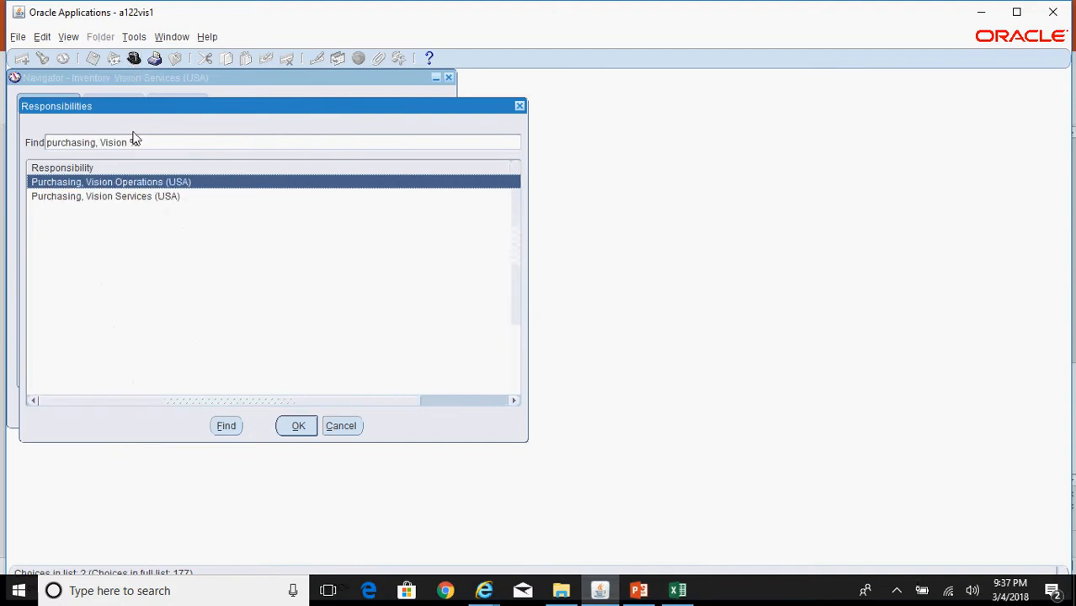
double_click(148, 199)
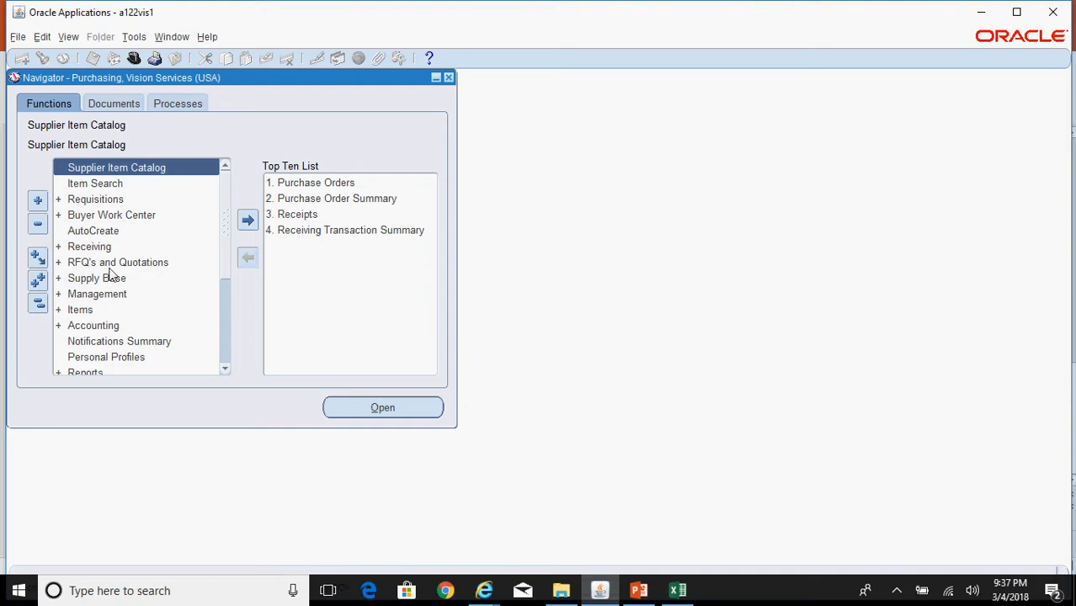
Open the Purchase Orders form under the Purchase Orders functions to start a new order.
left_click(225, 258)
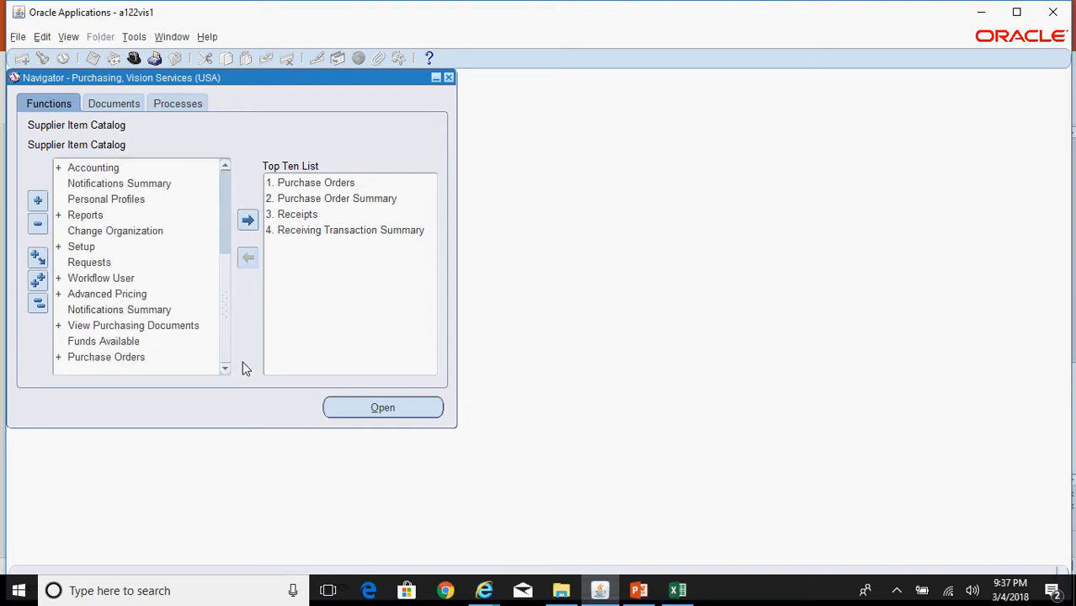
double_click(140, 358)
left_click_drag(223, 293, 225, 341)
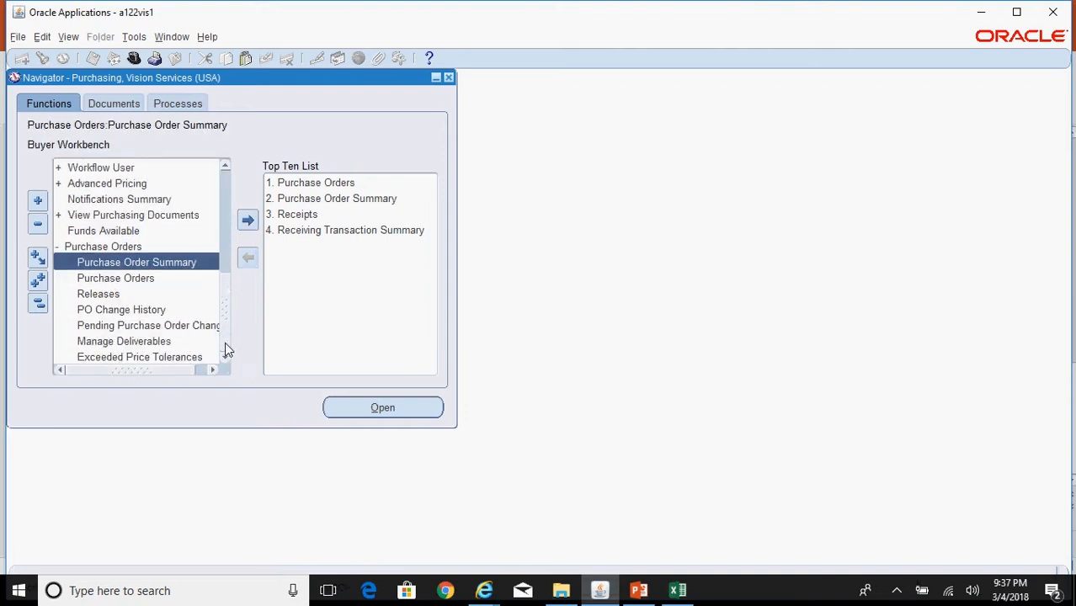
left_click(150, 278)
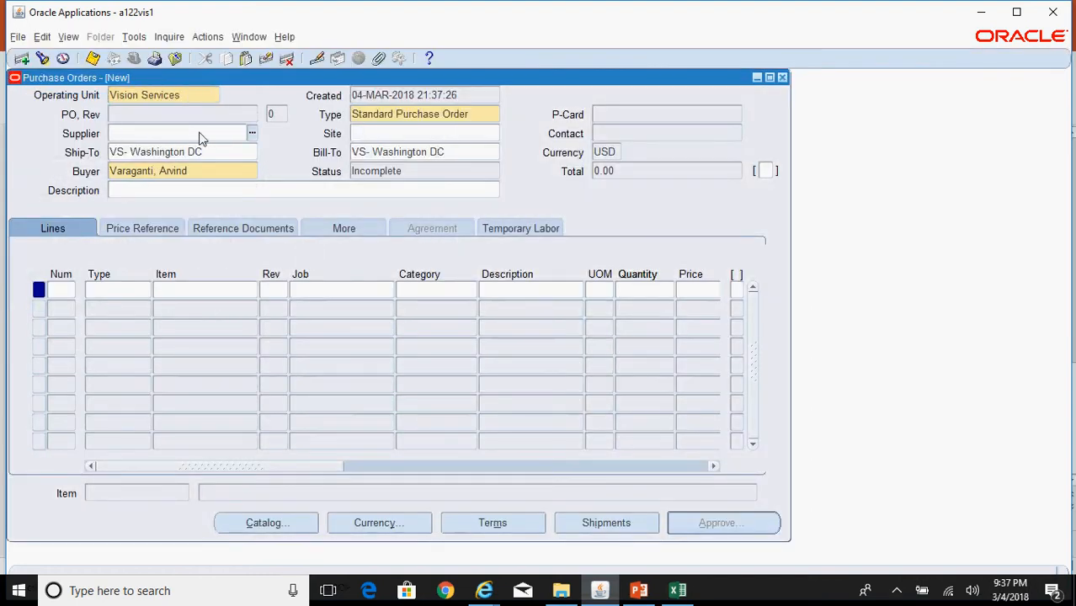
Set the purchase order's supplier to Advanced Network Devices.
type("ad%")
key("Tab")
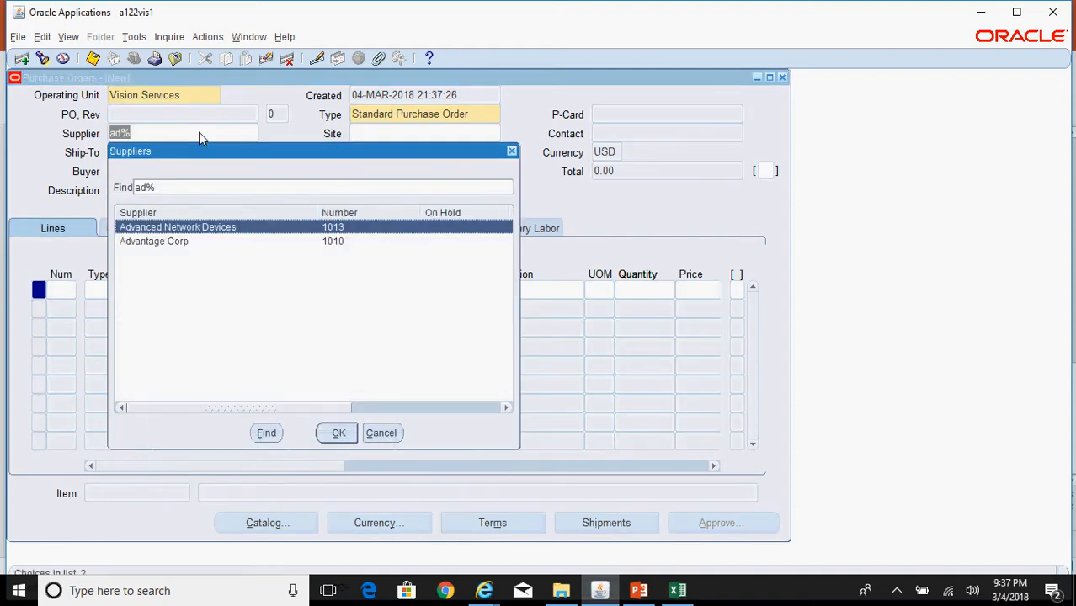
key("Return")
Add line 1 for item f75000 with a quantity of 15 and a price of 105.
left_click(57, 290)
left_click(192, 289)
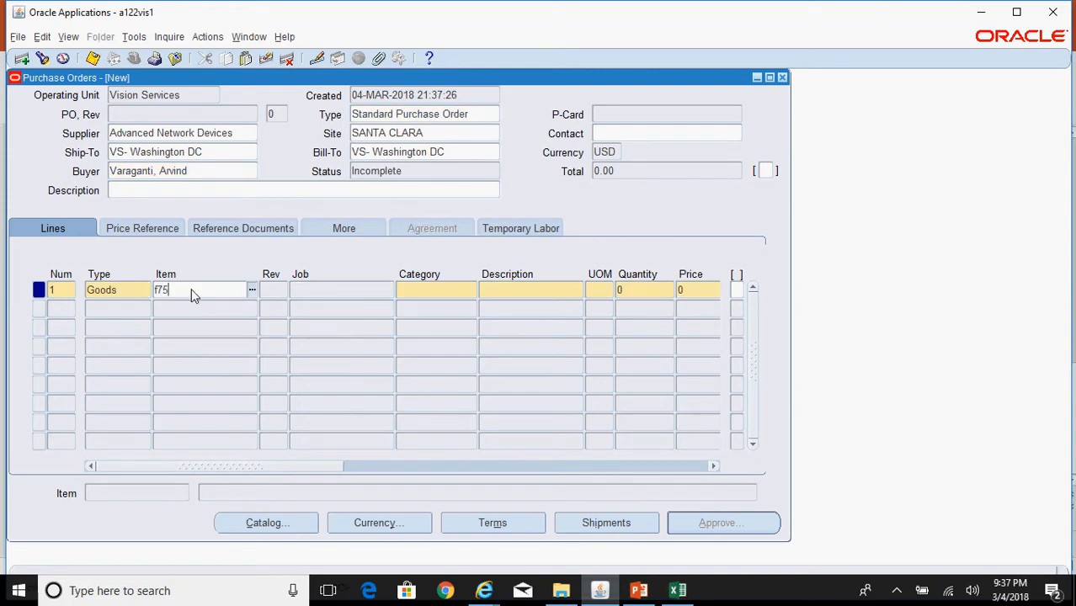
key("Tab")
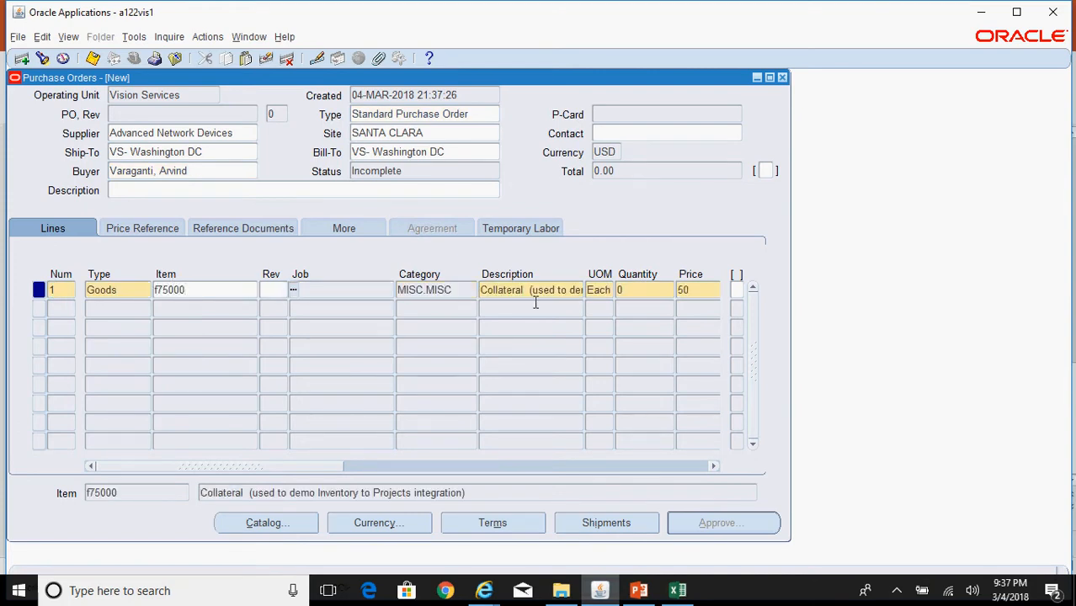
left_click(628, 290)
type("15")
key("Tab")
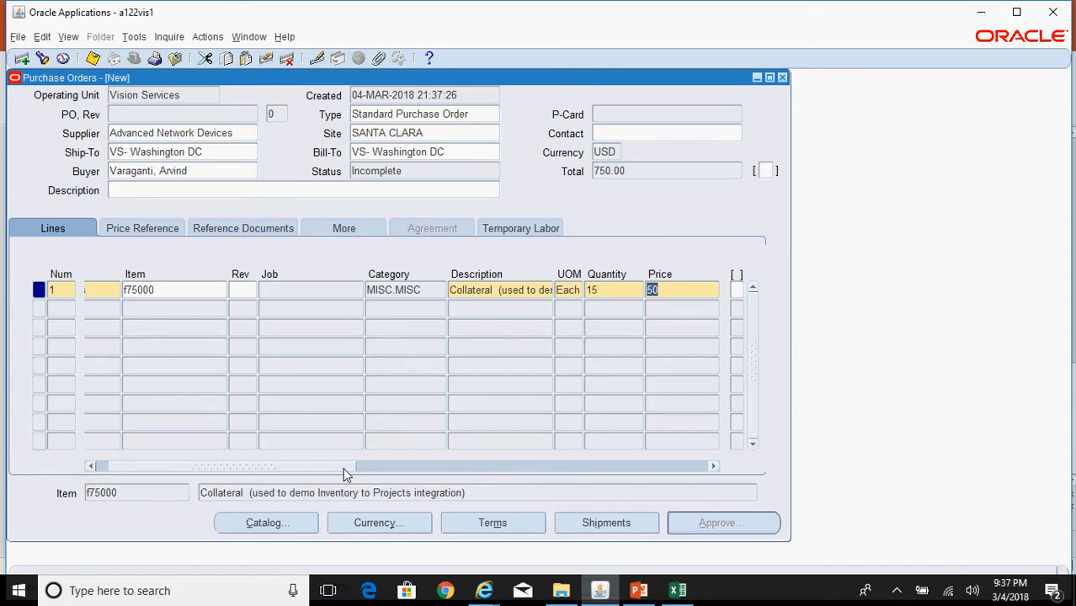
type("105")
key("Tab")
Generate the inventory distribution for the line's shipment, save the purchase order and return to the order form.
left_click(598, 524)
left_click(495, 386)
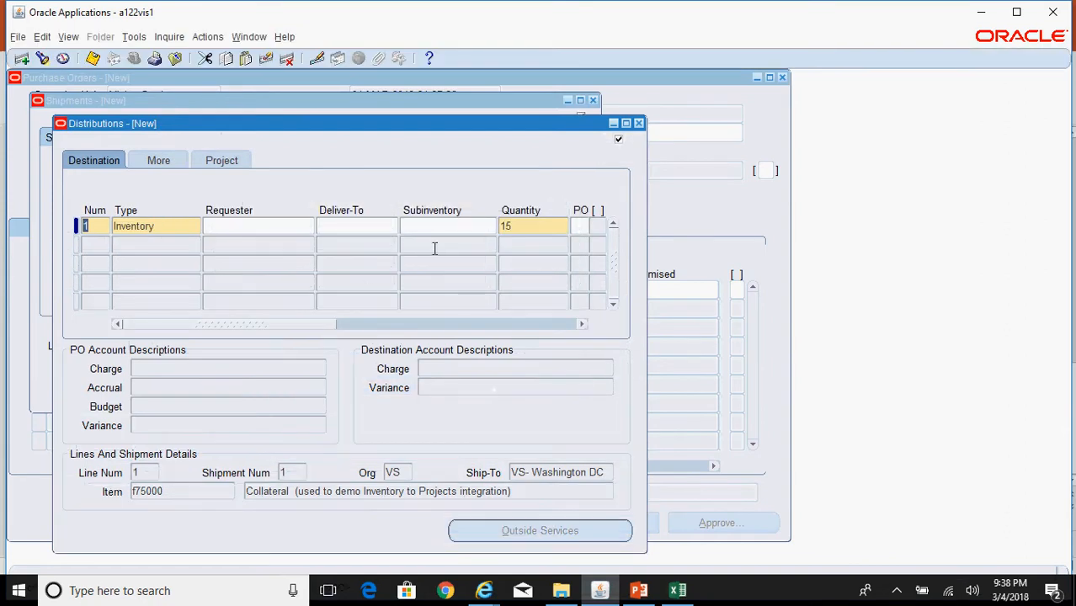
left_click(93, 57)
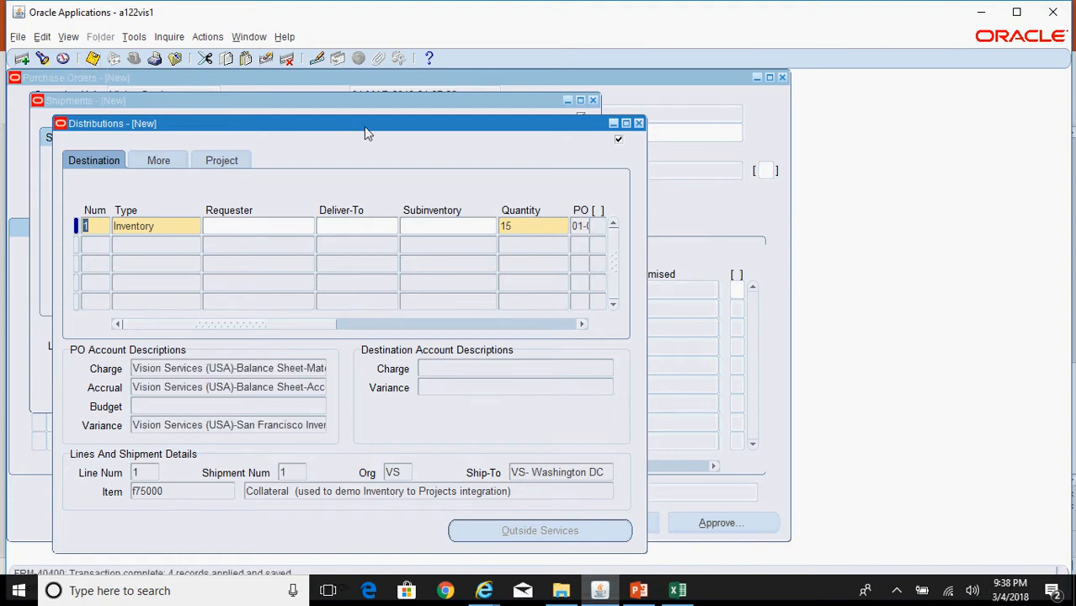
left_click(638, 123)
left_click(594, 101)
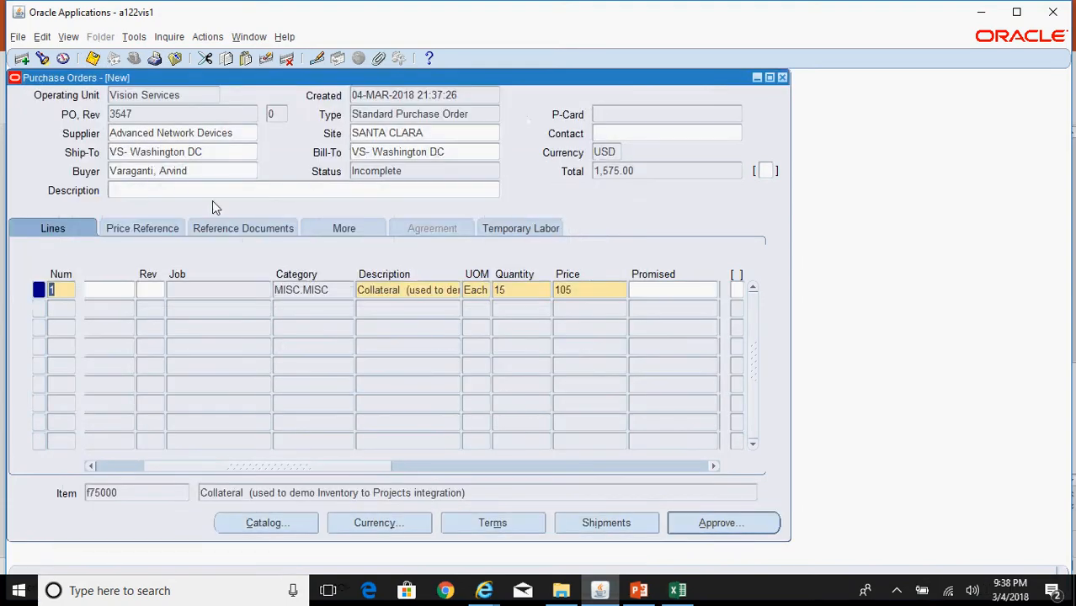
Copy the new purchase order's number from its header.
left_click(141, 115)
key("ctrl+c")
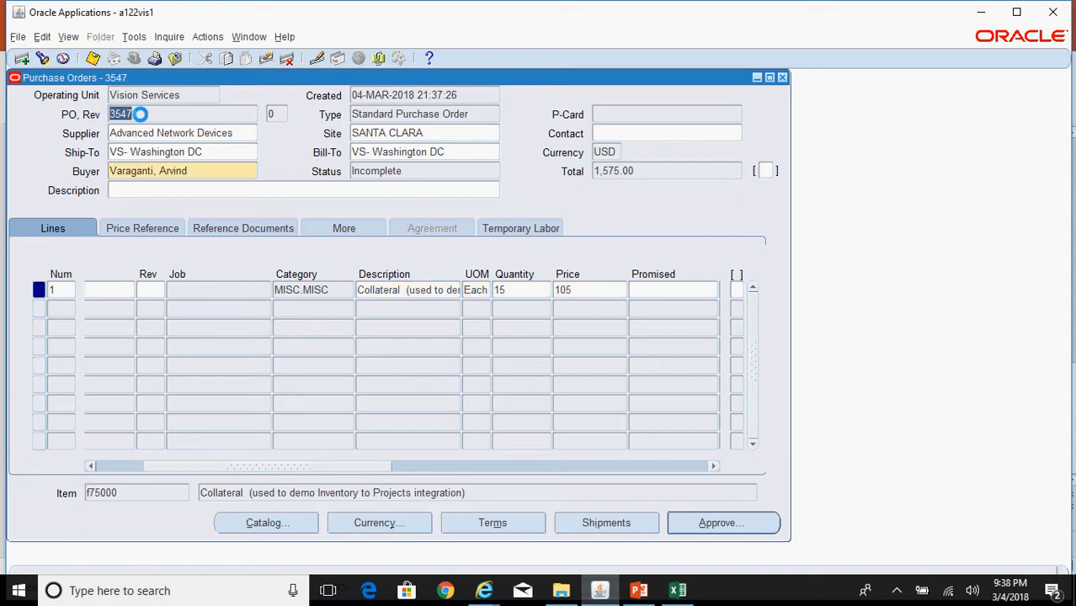
key("super+r")
type("n")
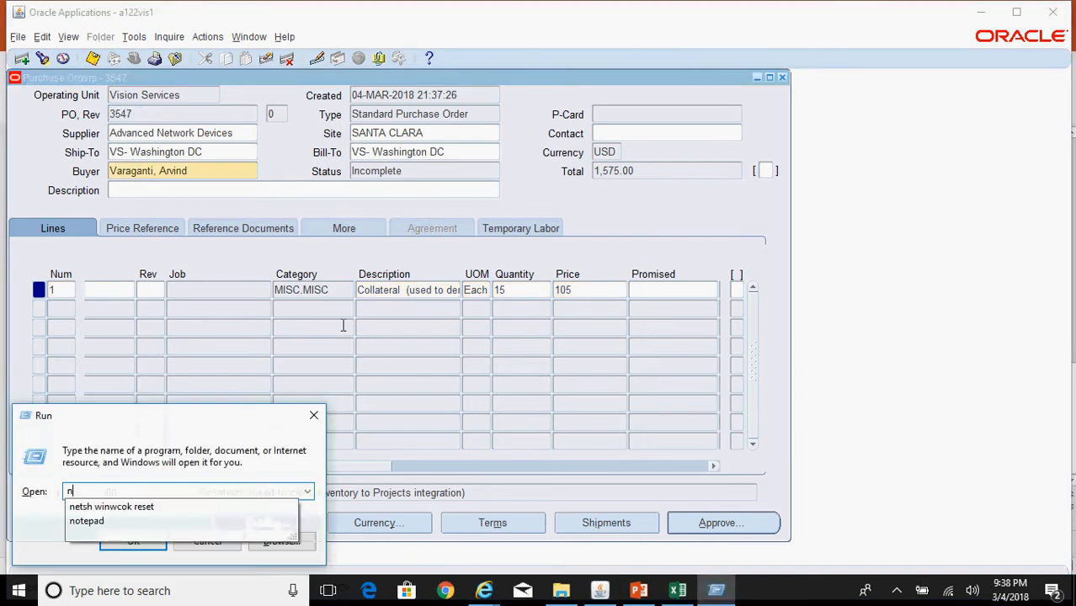
key("Down")
key("Return")
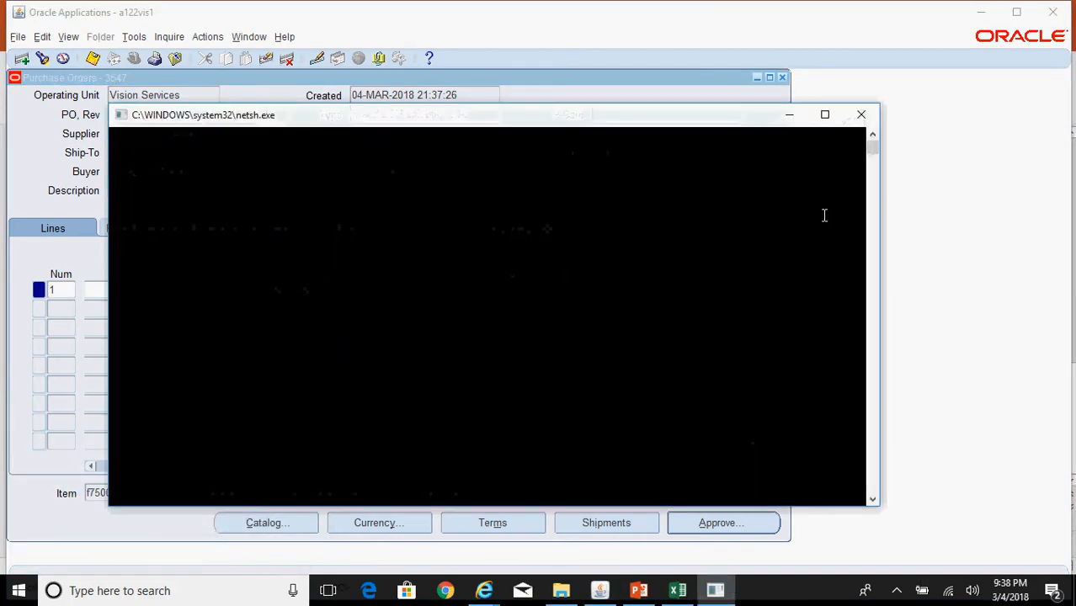
left_click(861, 115)
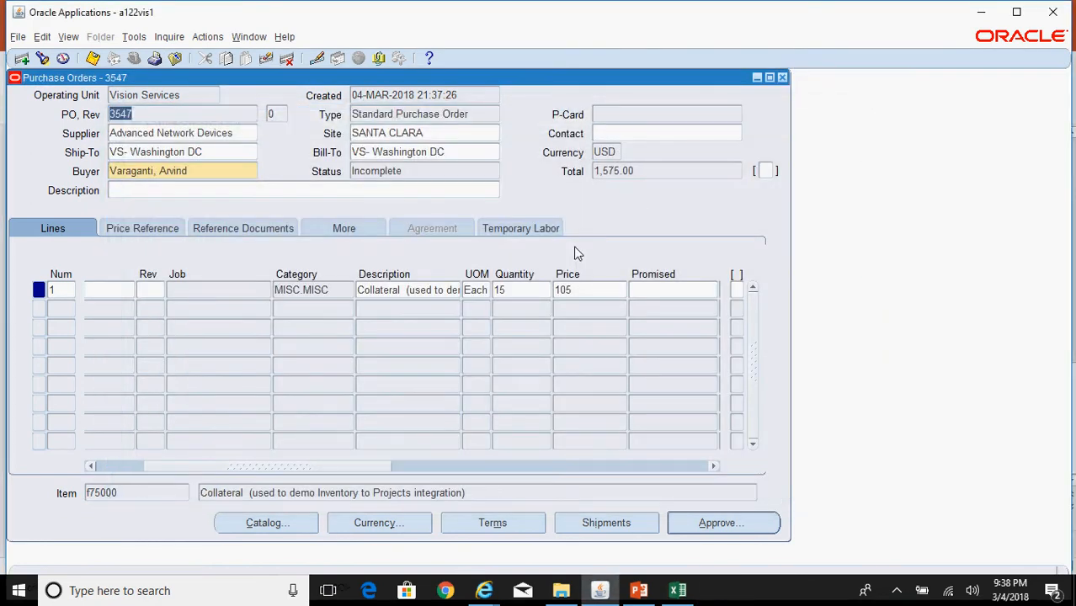
Record the copied purchase order number in a new Notepad note labelled "- PO" and switch back to Oracle Applications.
key("super+r")
type("notepad")
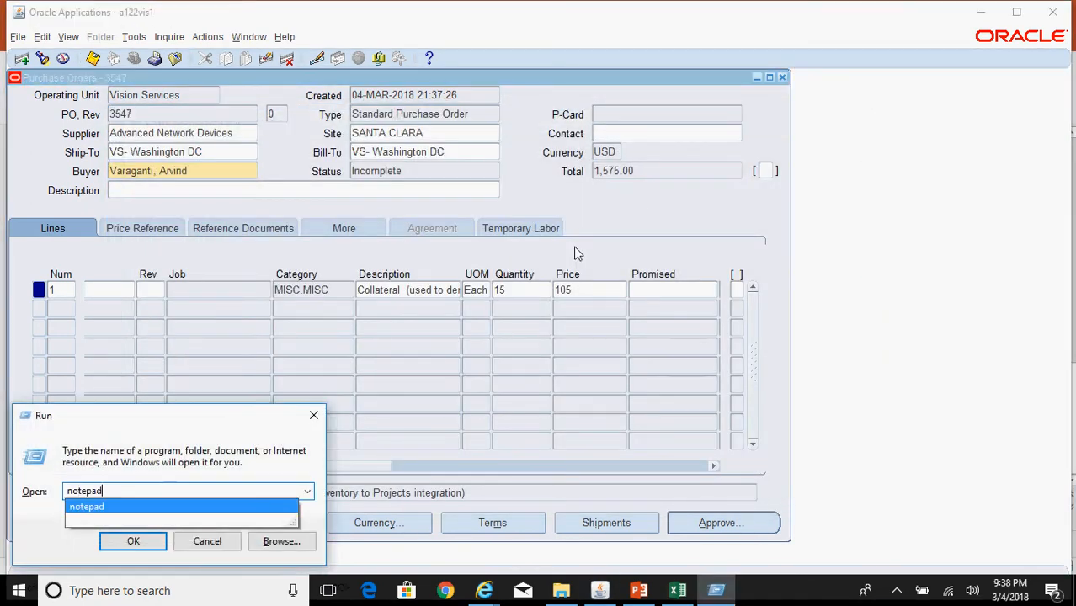
key("Return")
key("ctrl+v")
type("- PO")
key("alt+Tab")
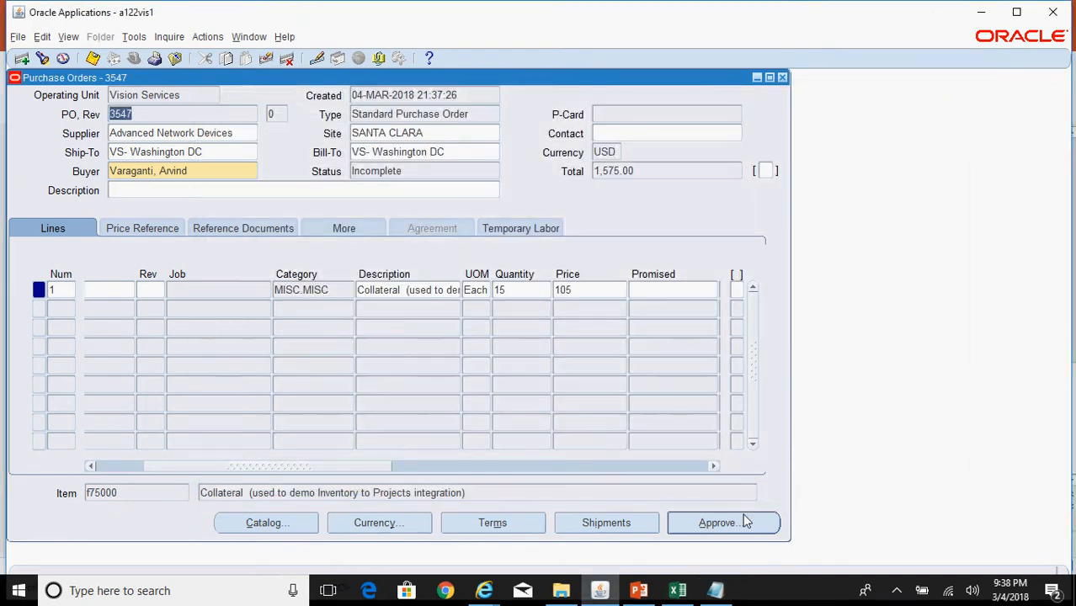
Submit the purchase order for approval, check its status and close the order.
left_click(734, 523)
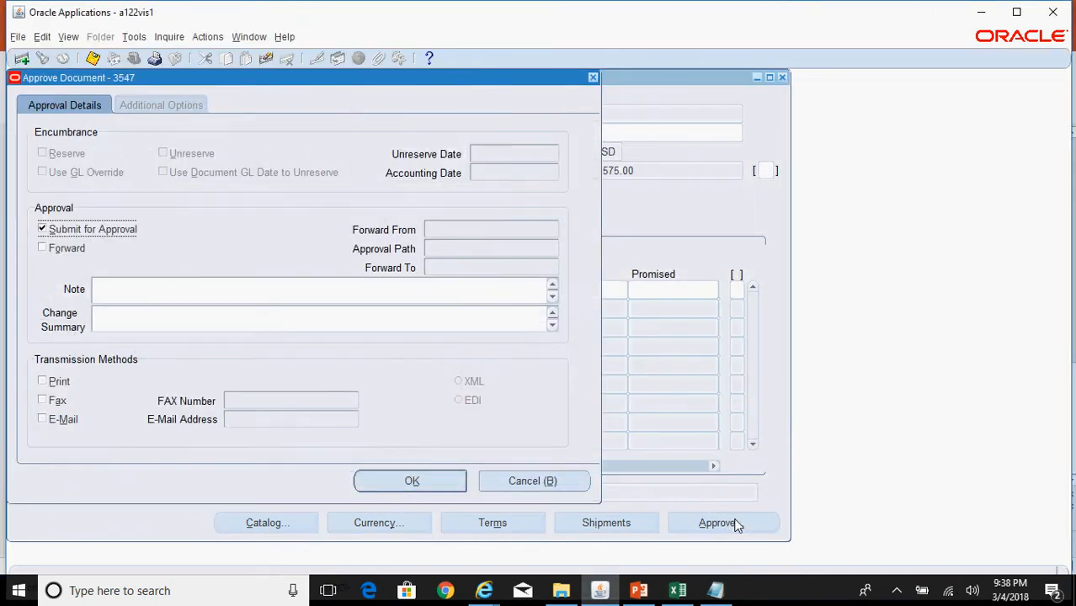
left_click(435, 480)
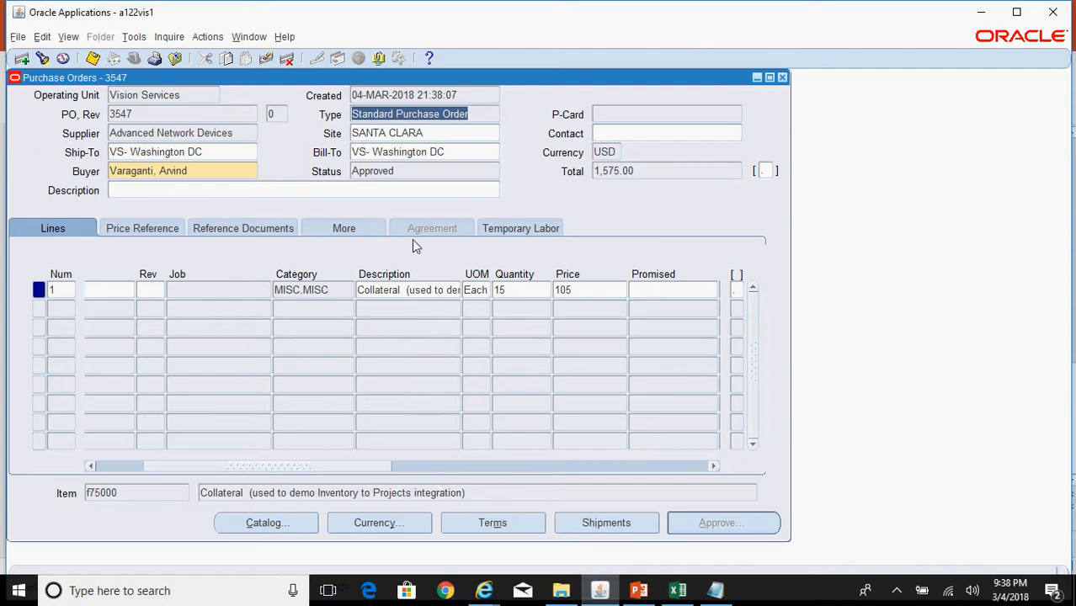
left_click(400, 172)
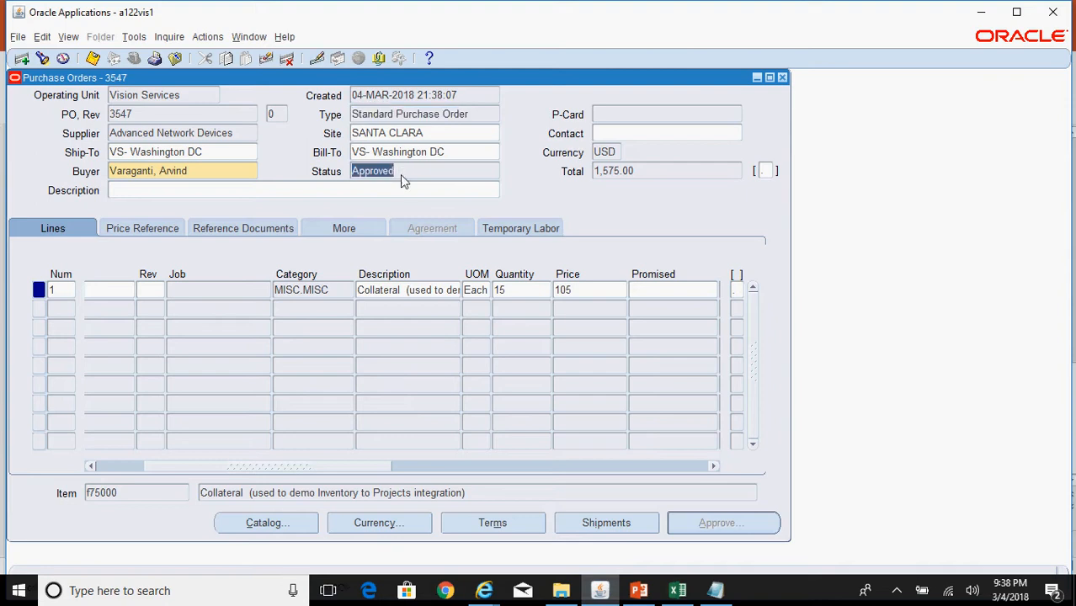
left_click(151, 114)
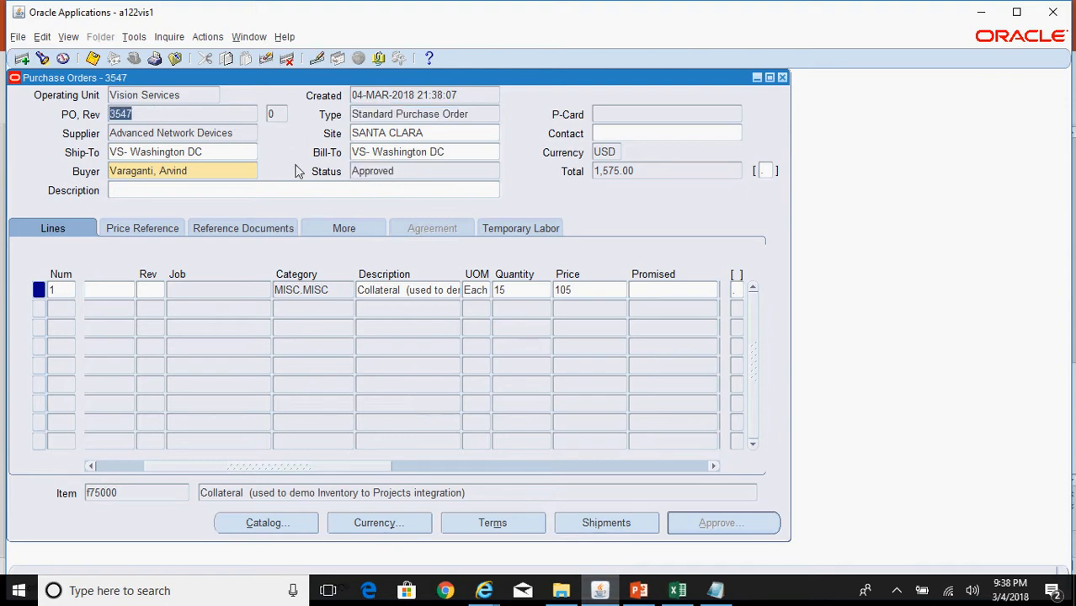
left_click(782, 78)
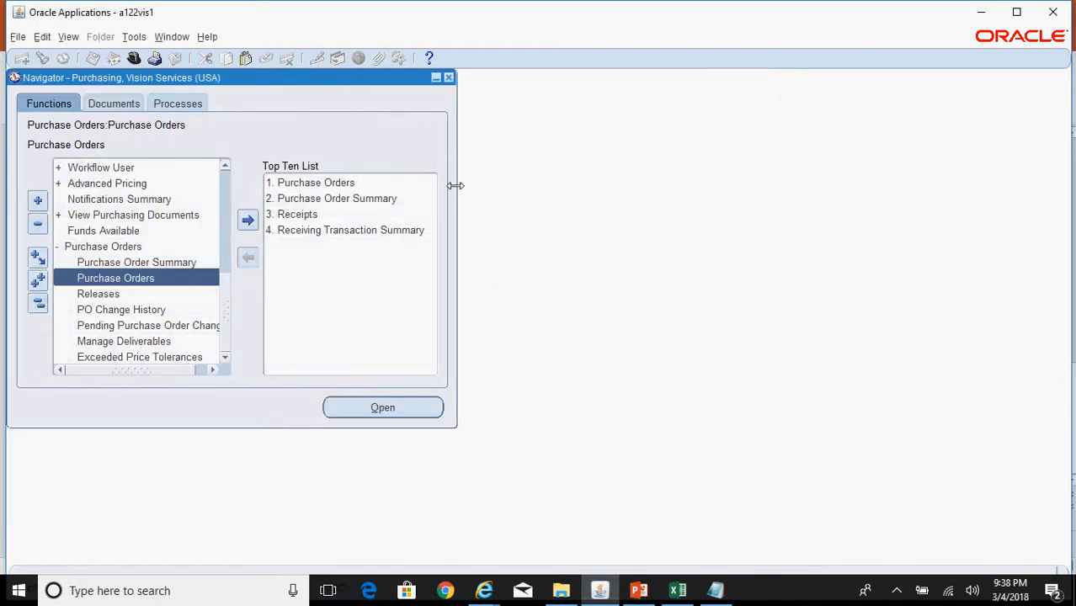
Open the Receipts form under Receiving for the VS (Vision Services) organization.
left_click(38, 303)
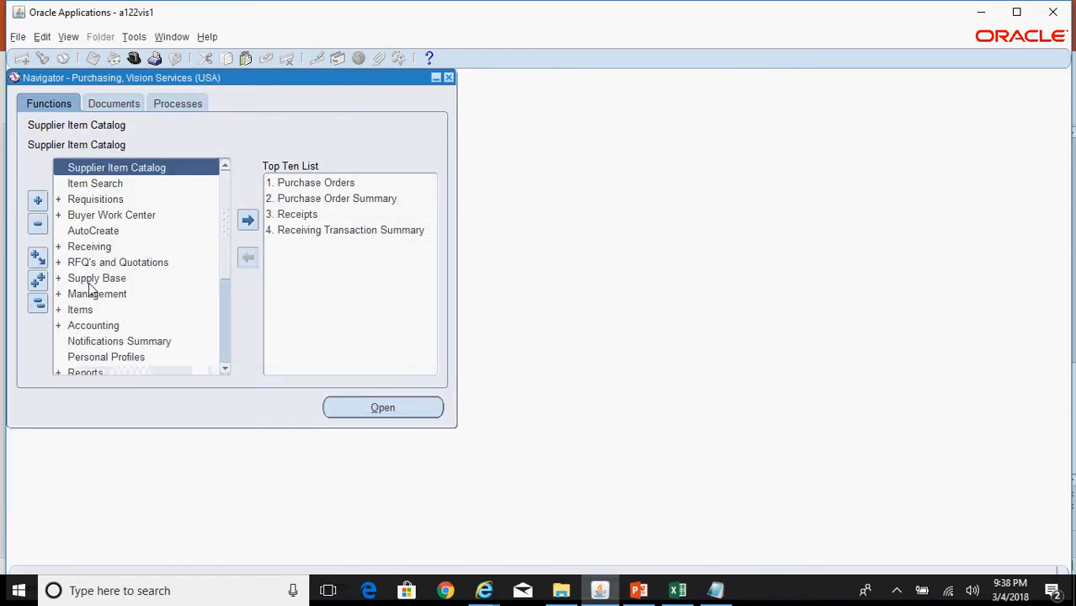
double_click(147, 250)
double_click(152, 262)
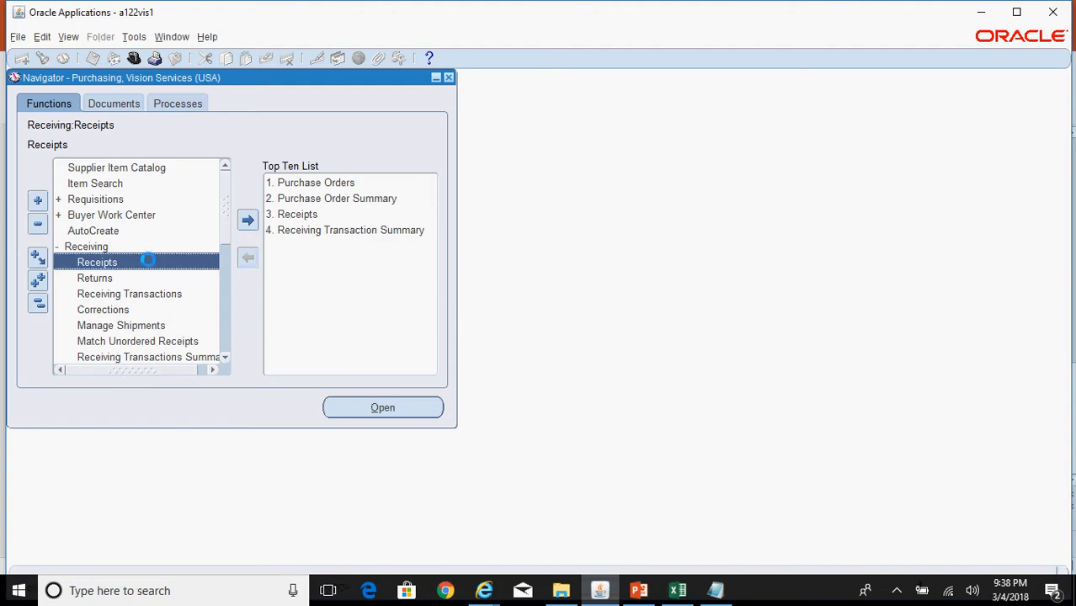
type("v%")
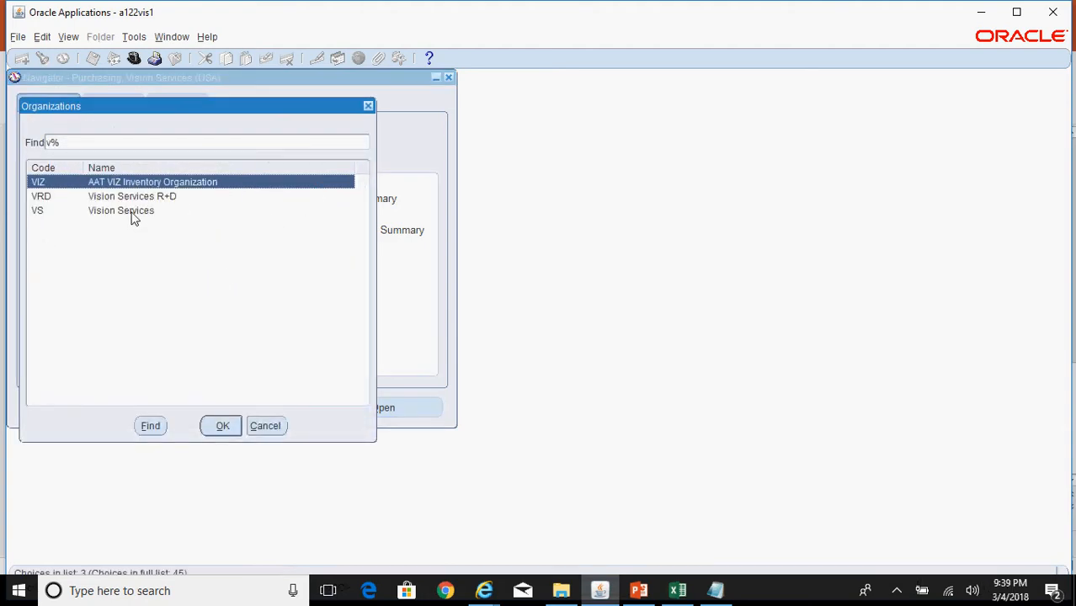
double_click(132, 218)
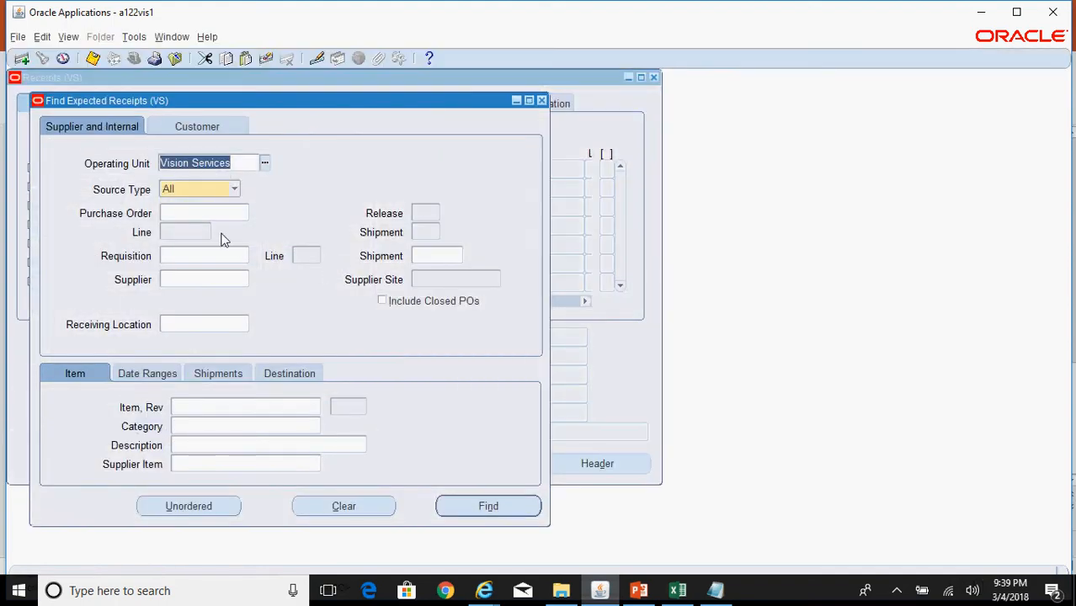
Find the expected receipts for the recorded purchase order number in Vision Services and close the new receipt's header.
left_click(196, 212)
type("3547")
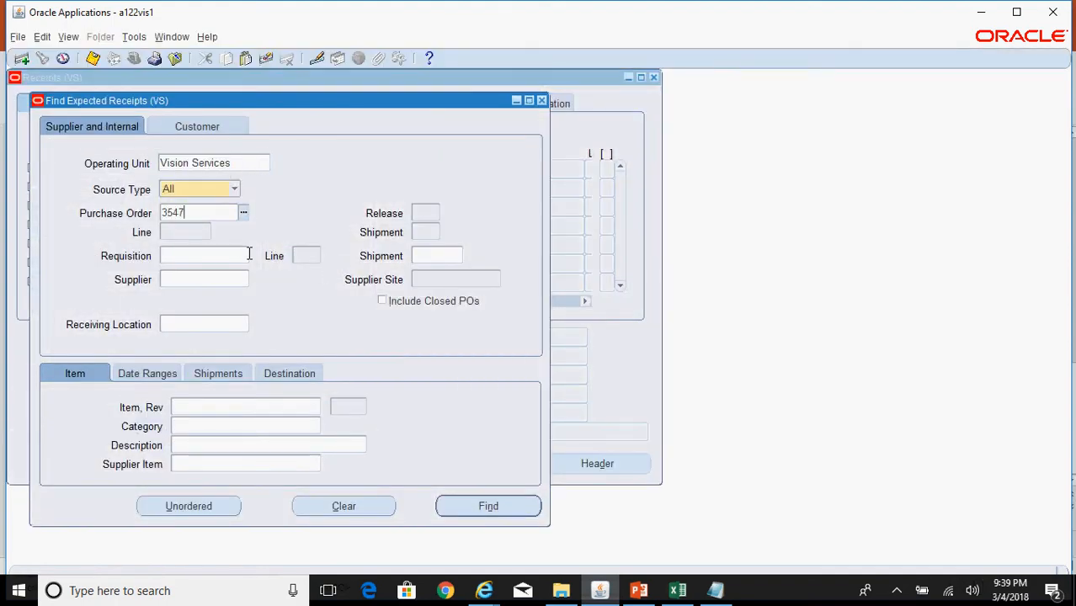
key("Tab")
left_click(477, 507)
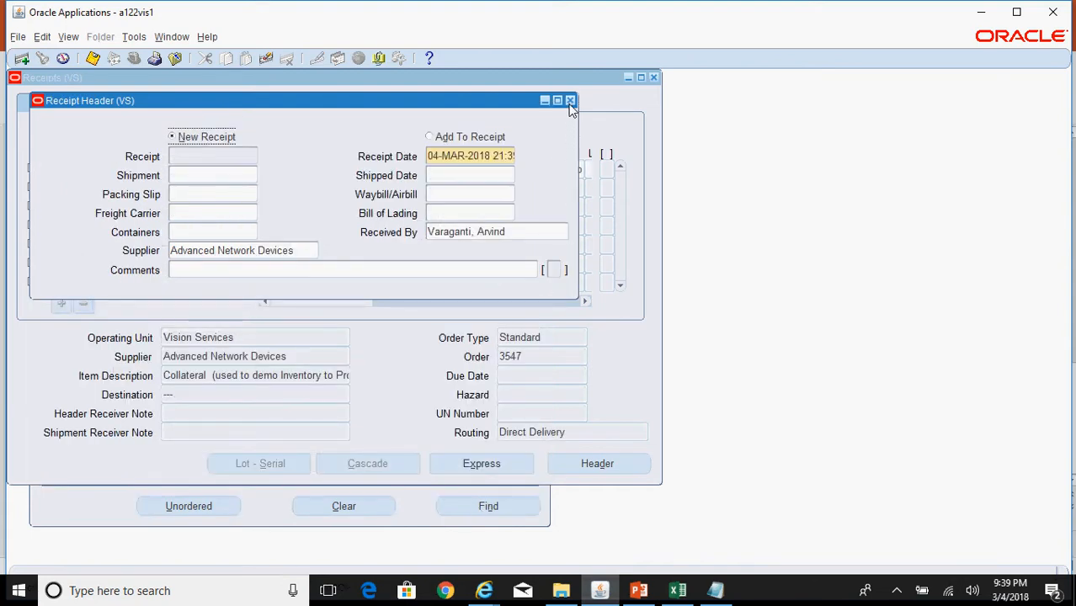
left_click(570, 101)
Select the f75000 line for receipt and set its quantity to 5.
left_click(33, 171)
left_click(81, 170)
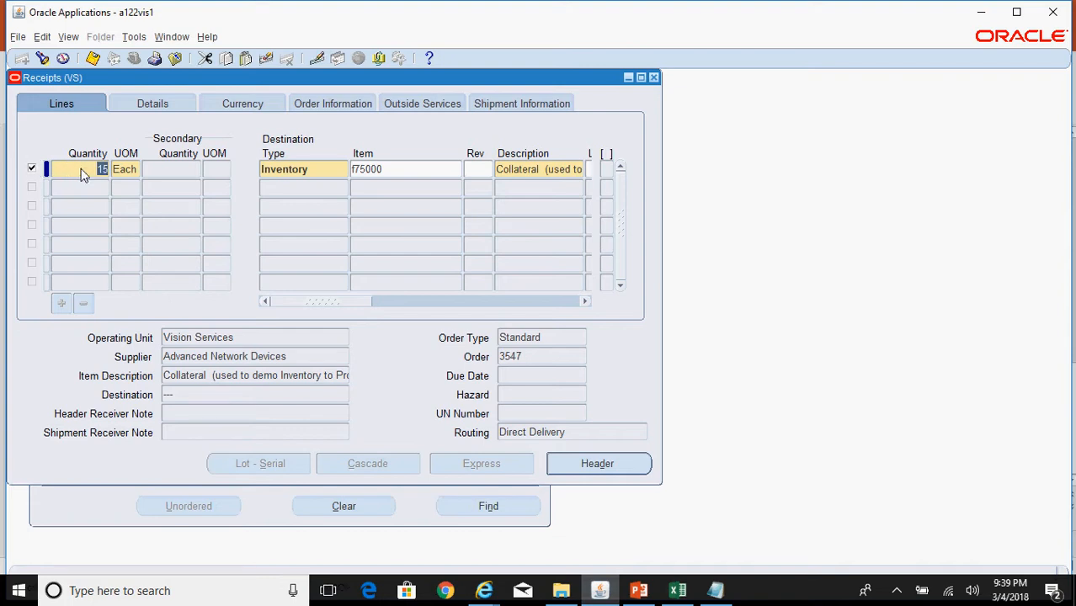
type("5")
key("Tab")
Set the receipt line's destination subinventory to Common and save the receipt.
left_click_drag(349, 303, 313, 305)
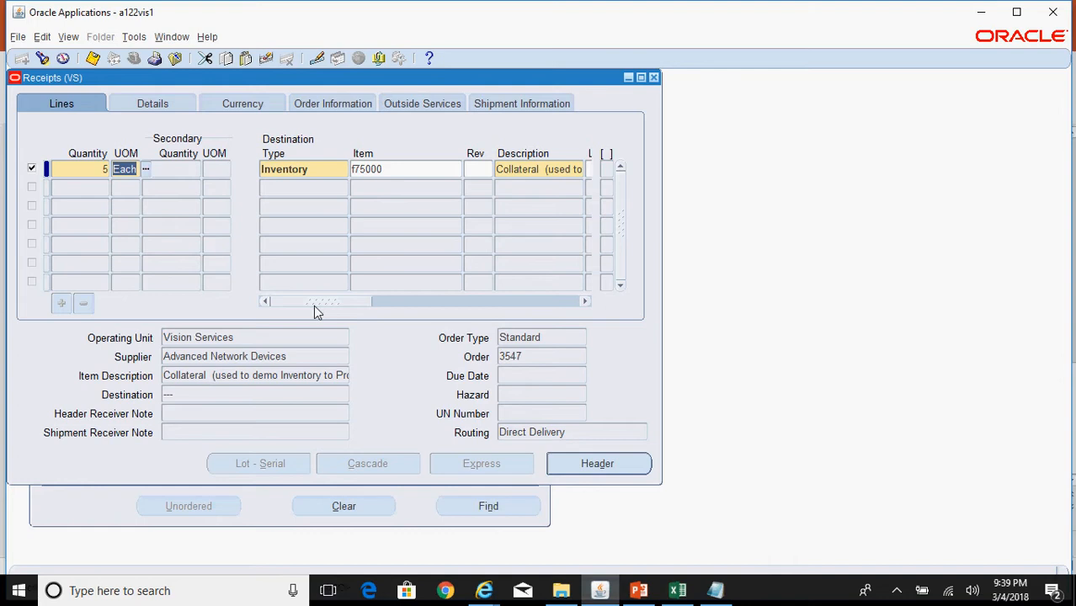
left_click_drag(316, 312, 408, 315)
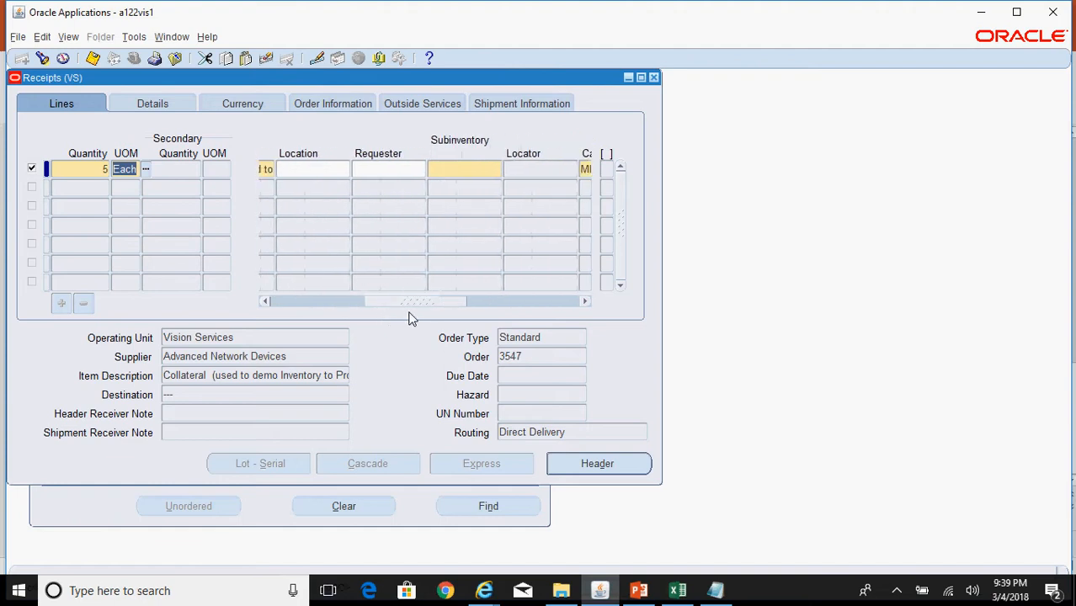
left_click(477, 170)
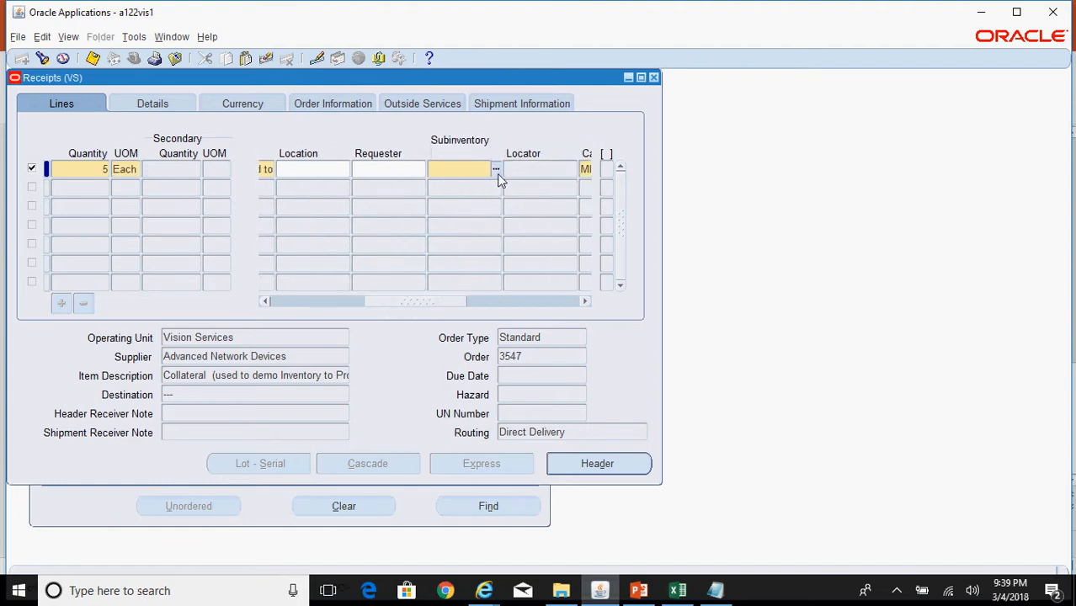
left_click(496, 170)
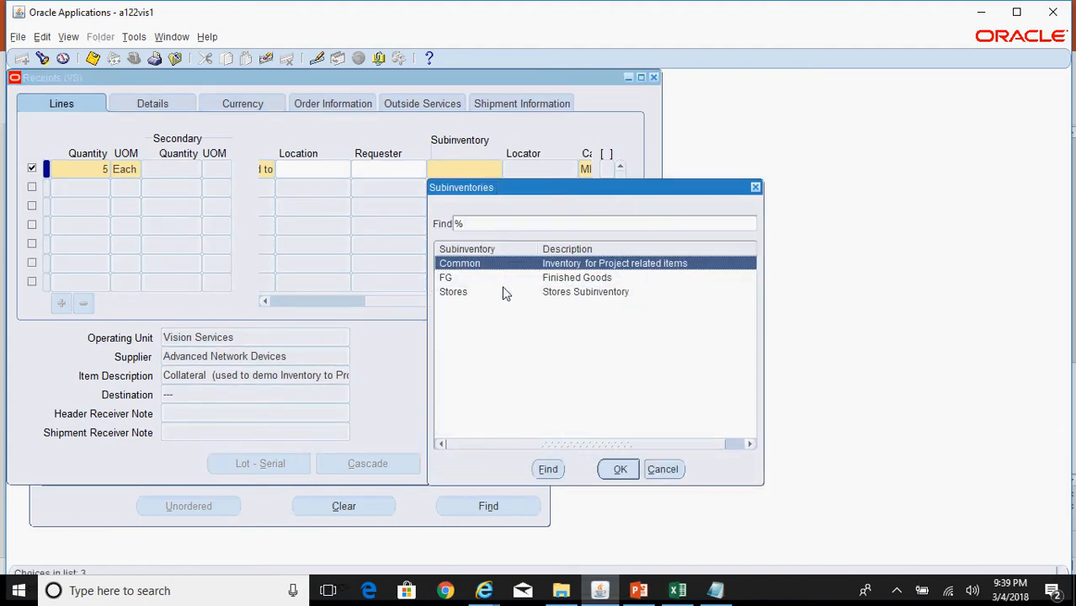
left_click(620, 468)
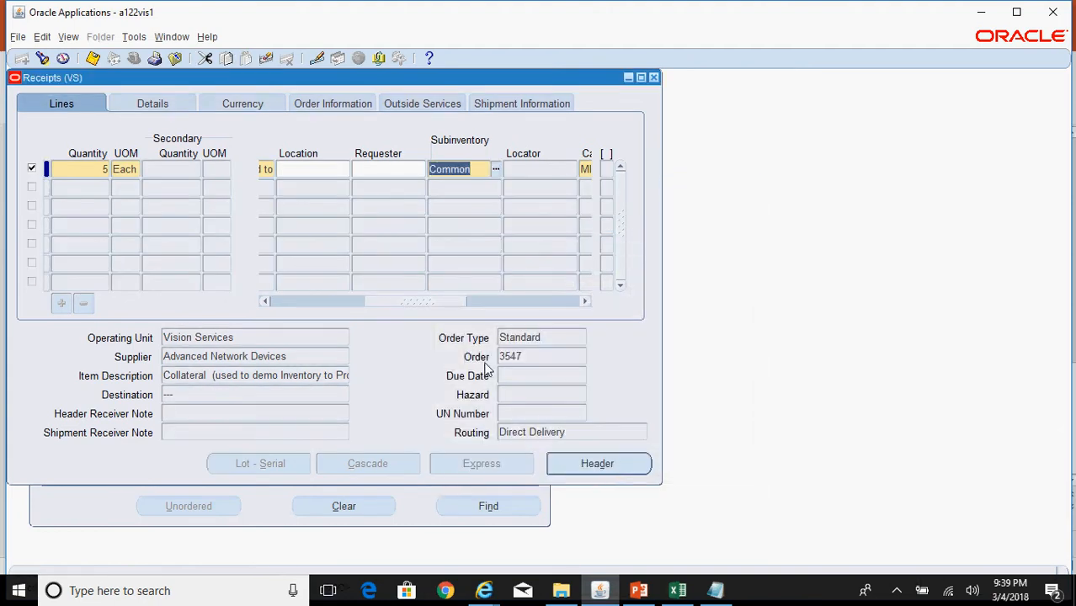
left_click_drag(413, 300, 499, 302)
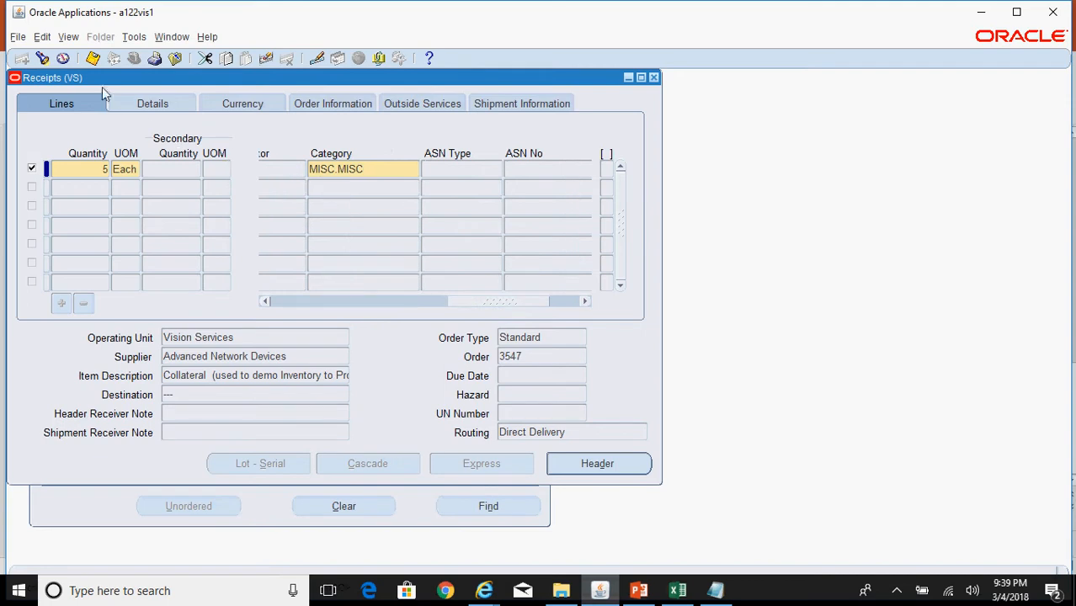
left_click(93, 58)
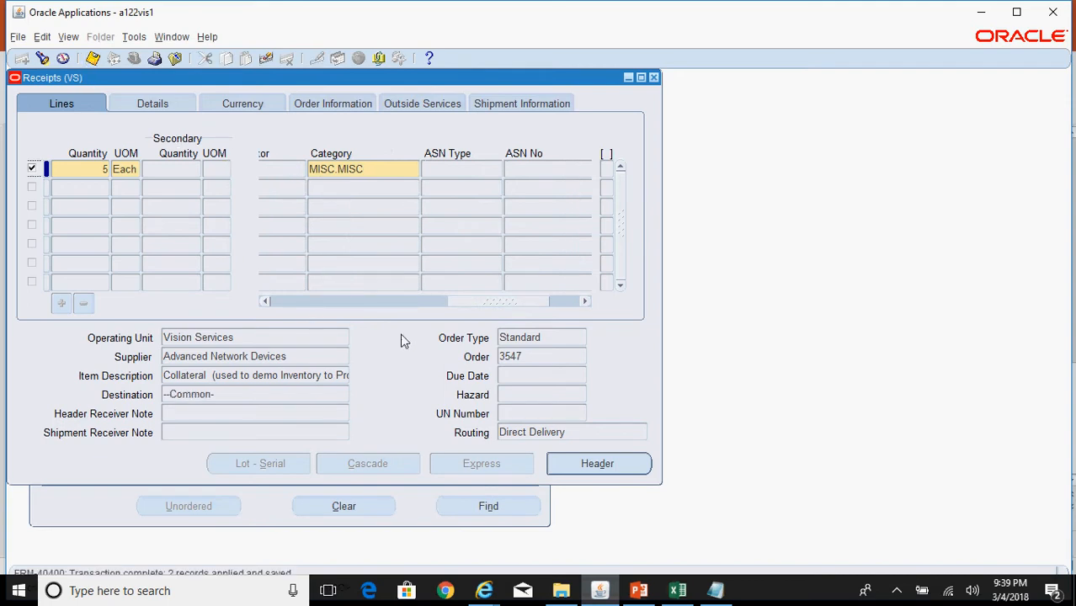
Maximize the application window, open the saved receipt's header and copy the receipt number.
left_click_drag(506, 303, 368, 305)
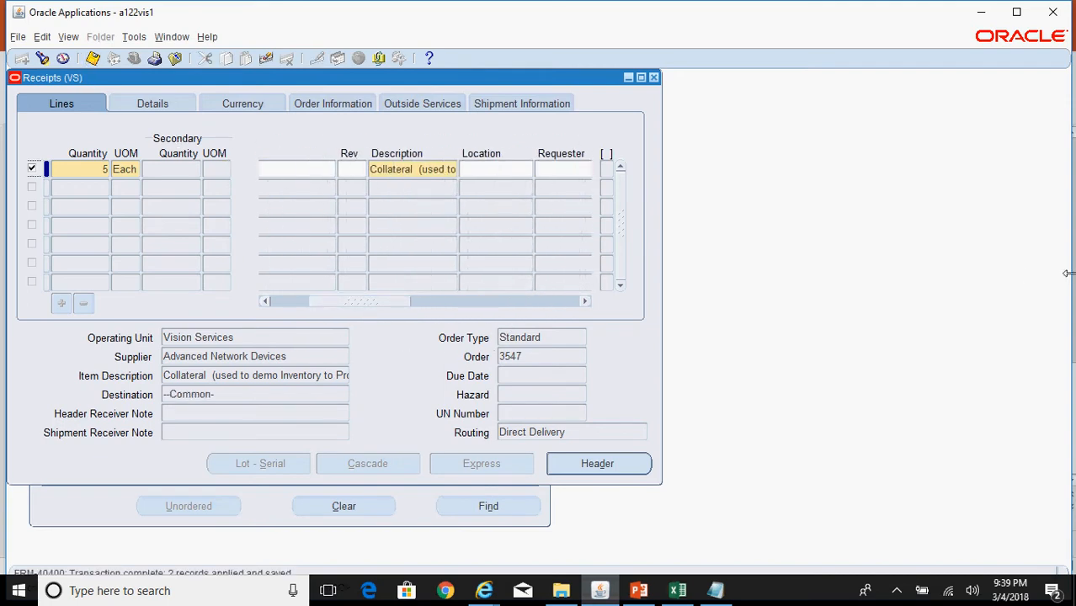
left_click(1010, 13)
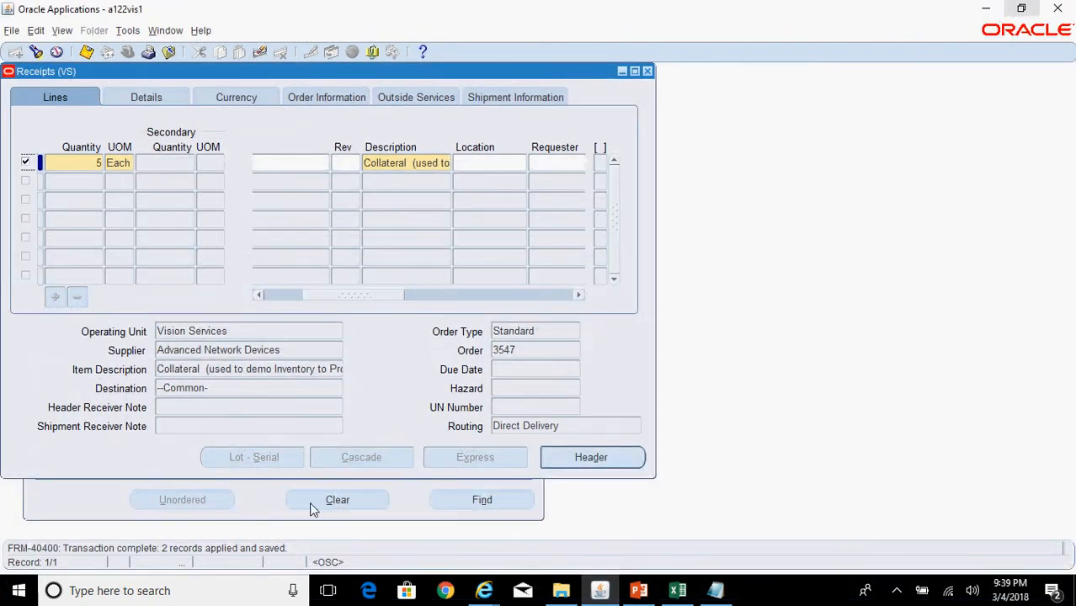
left_click(596, 457)
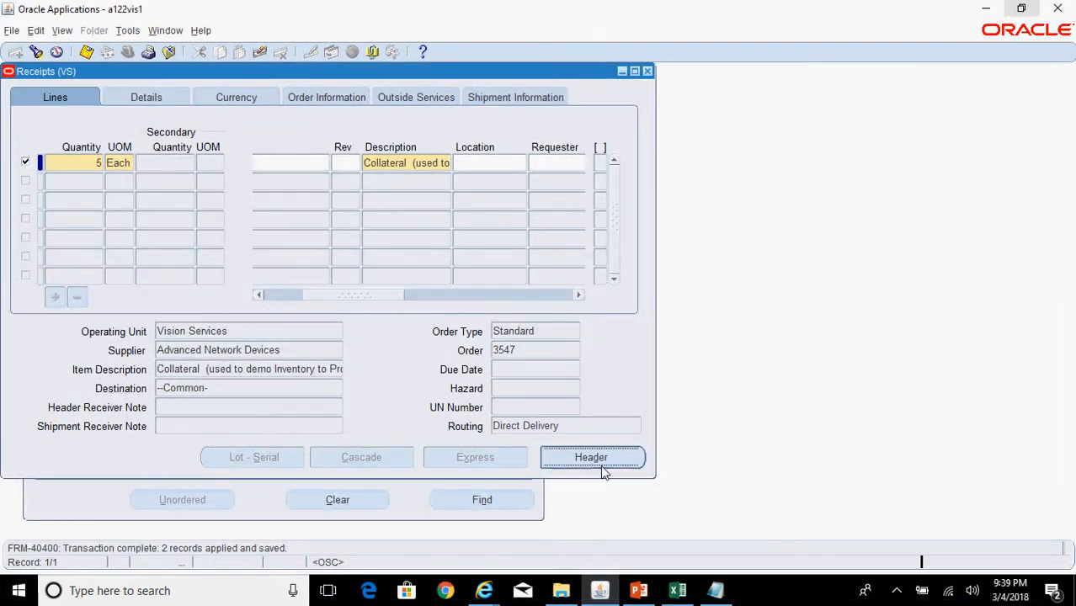
left_click(222, 149)
key("ctrl+c")
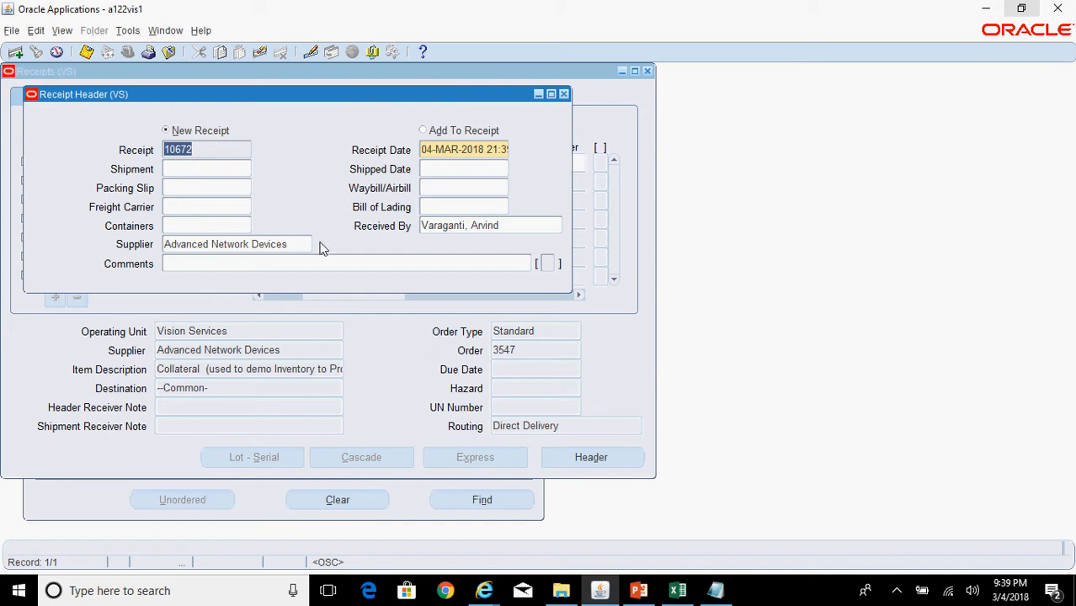
Add the copied receipt number to the Notepad note labelled "- Receipt" and switch back to Oracle Applications.
left_click(716, 590)
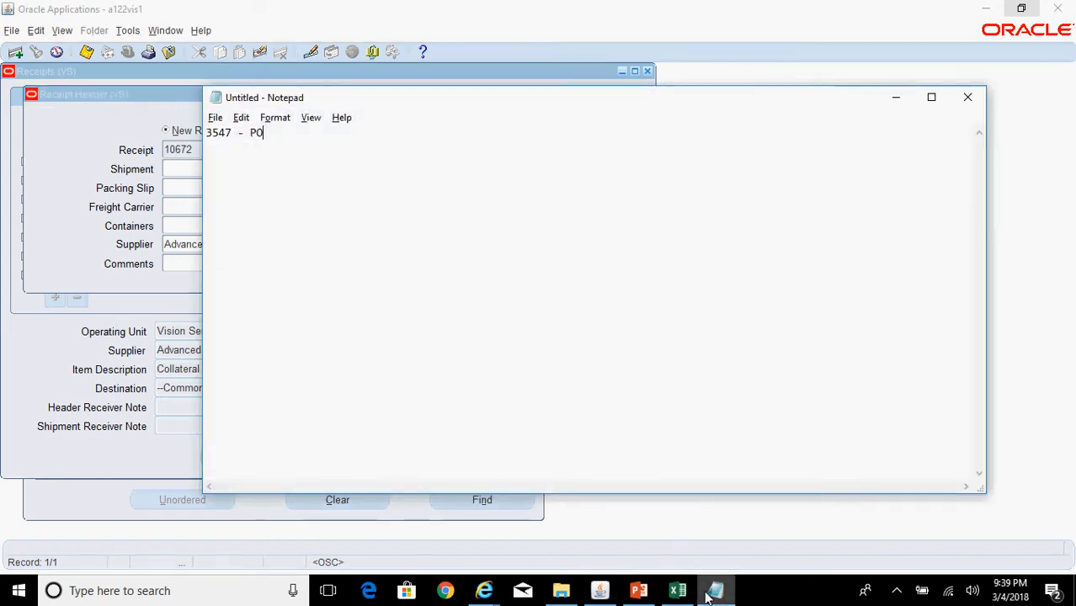
key("ctrl+v")
type("-")
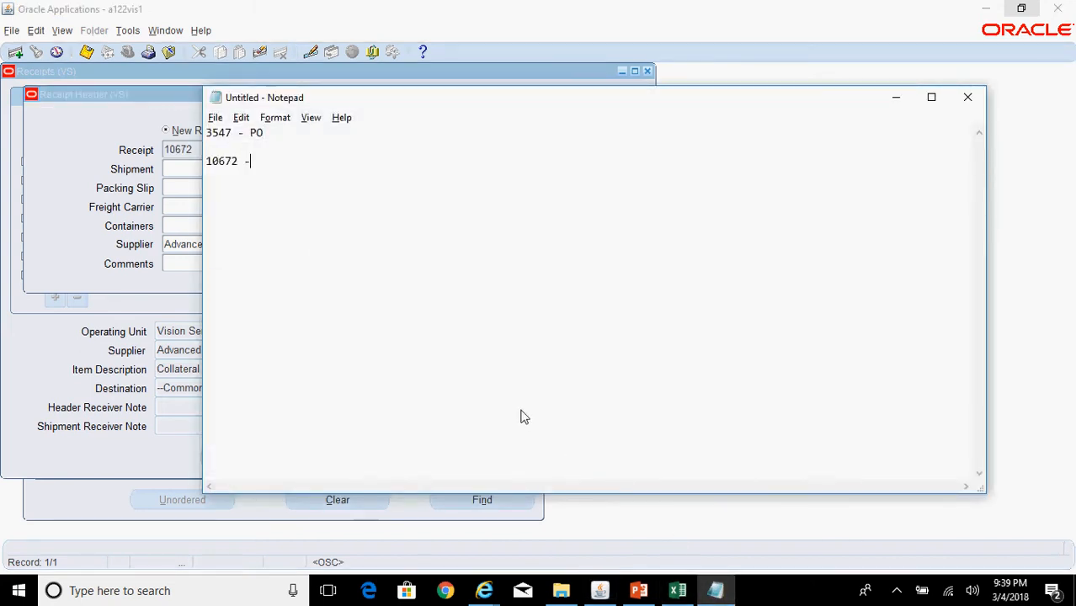
type(" Receipt")
key("alt+Tab")
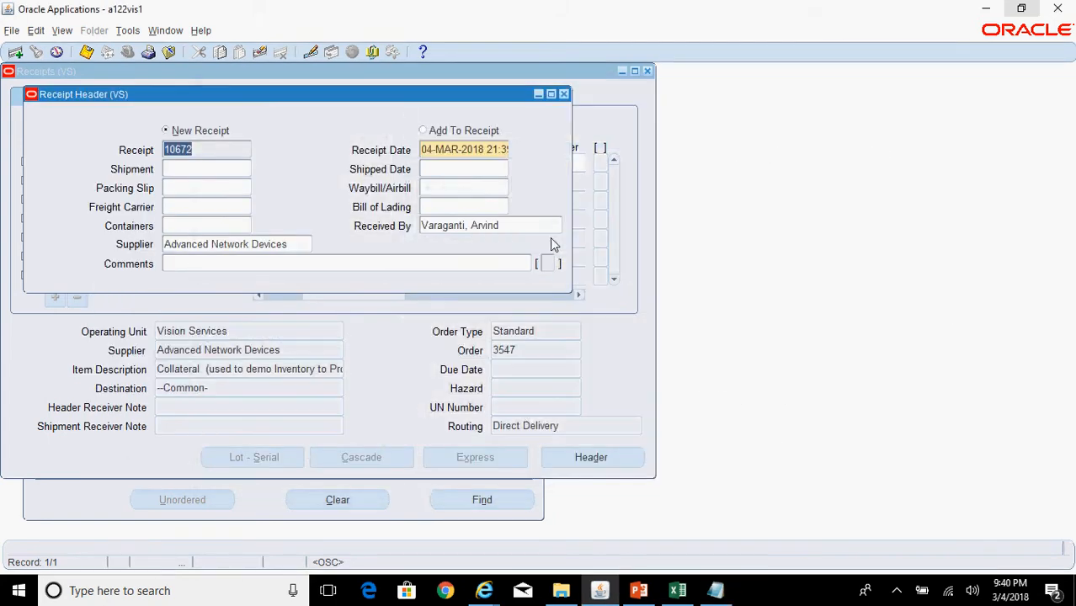
Close the receipt forms and open Receiving Transactions Summary under Receiving.
left_click(564, 93)
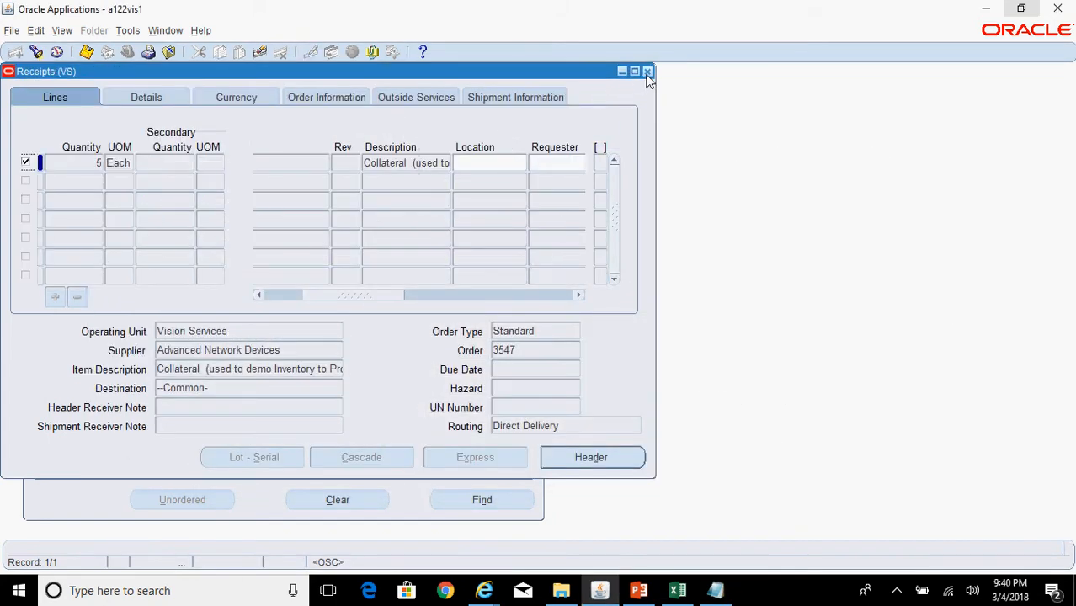
left_click(648, 74)
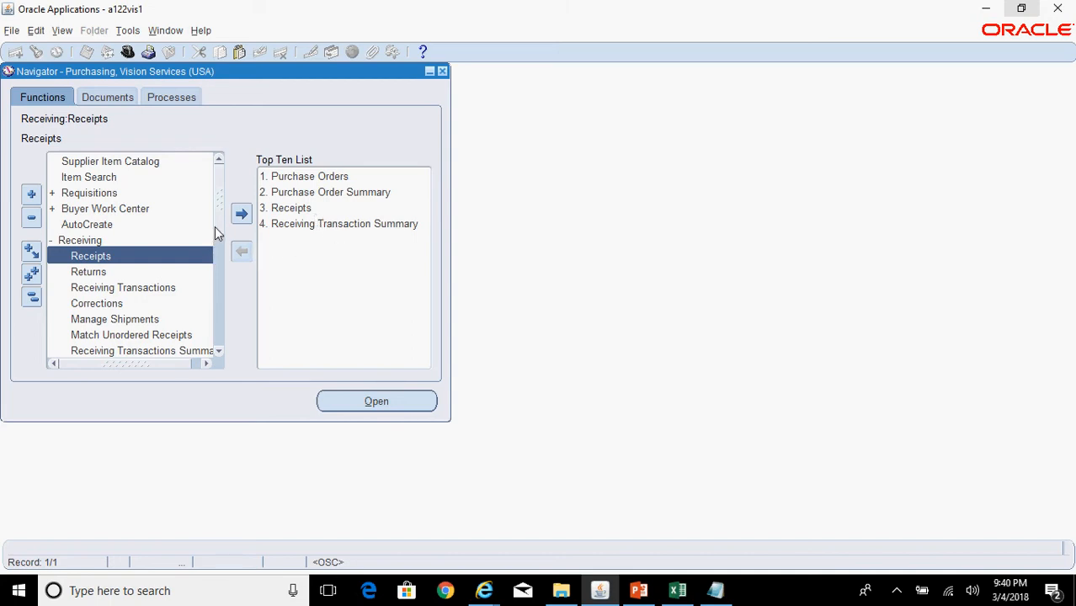
scroll(215, 229, "down", 2)
double_click(186, 320)
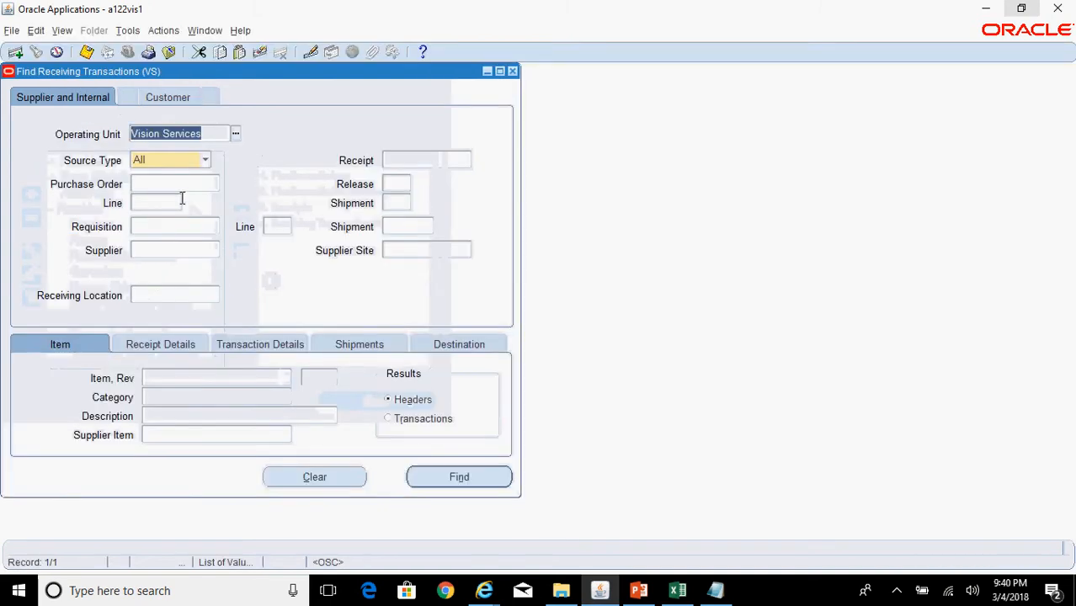
Copy the purchase order number from the Notepad note and find that order's receiving transactions.
left_click(168, 186)
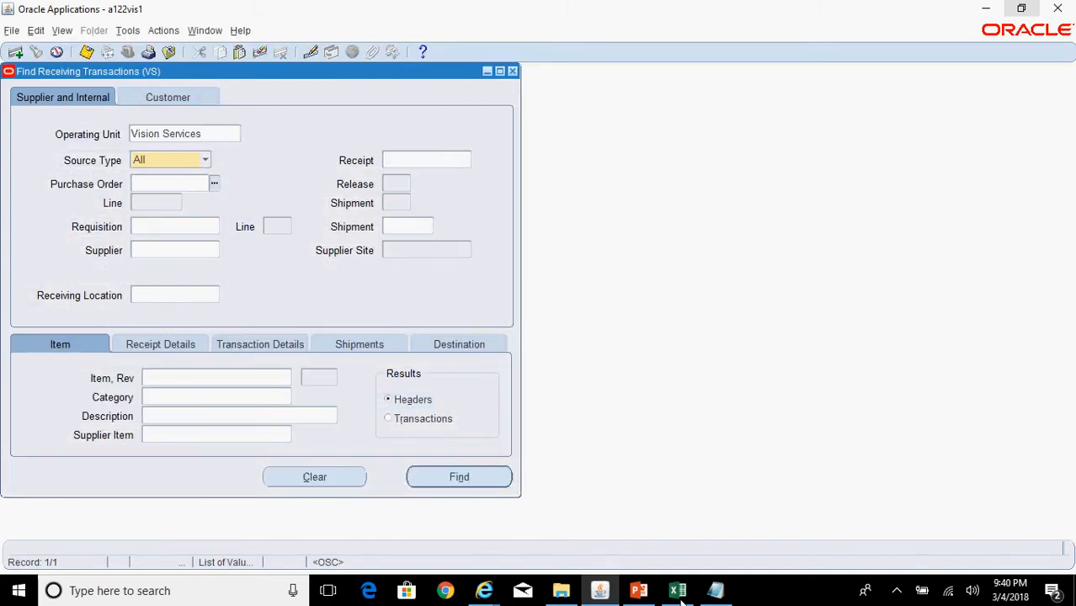
left_click(716, 592)
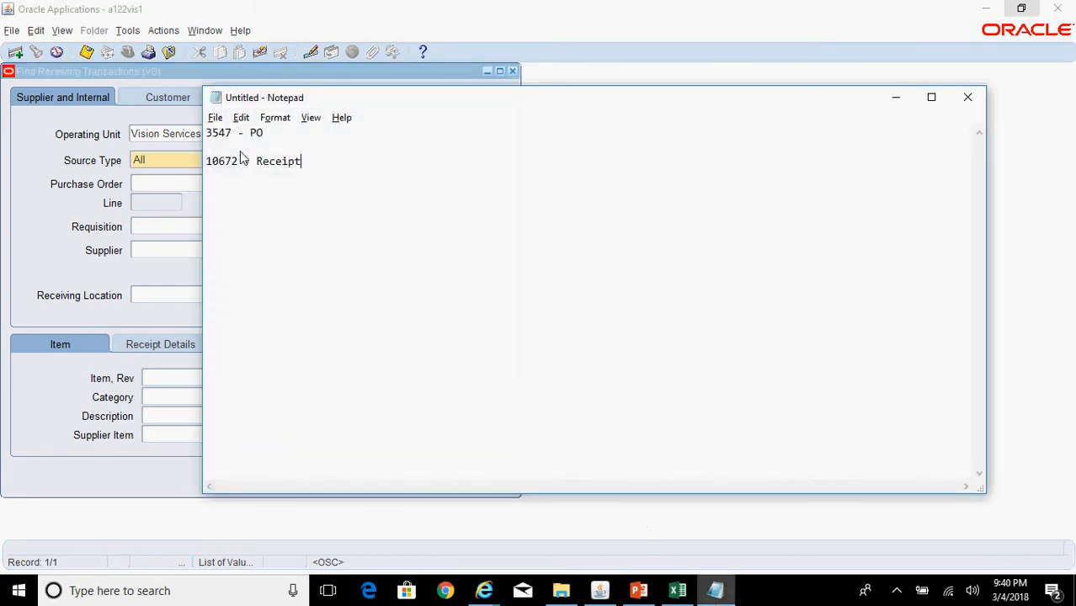
left_click_drag(232, 133, 203, 135)
key("ctrl+c")
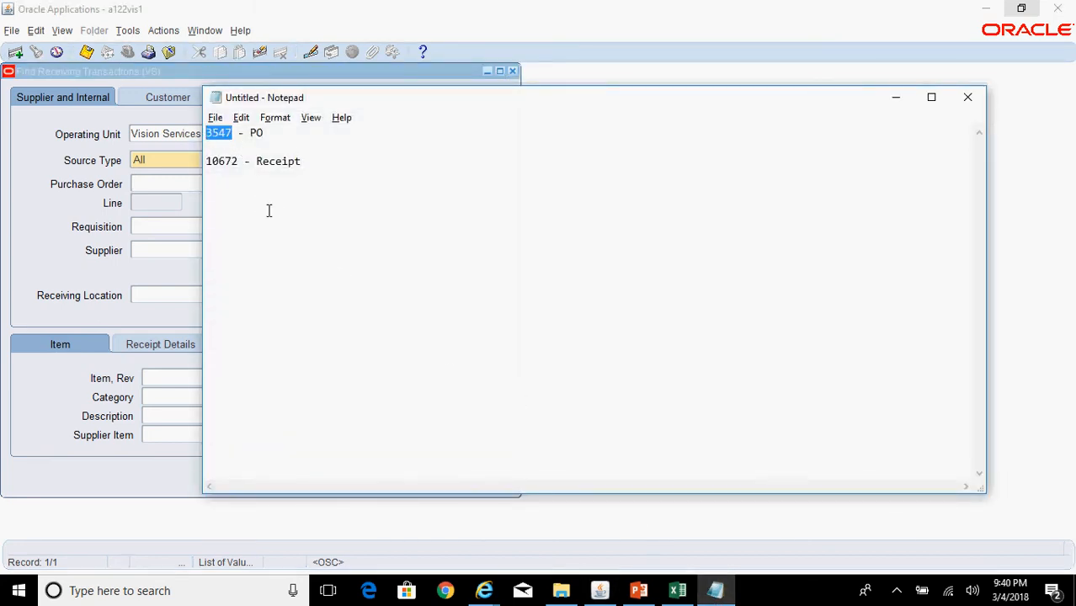
key("alt+Tab")
key("ctrl+v")
key("Tab")
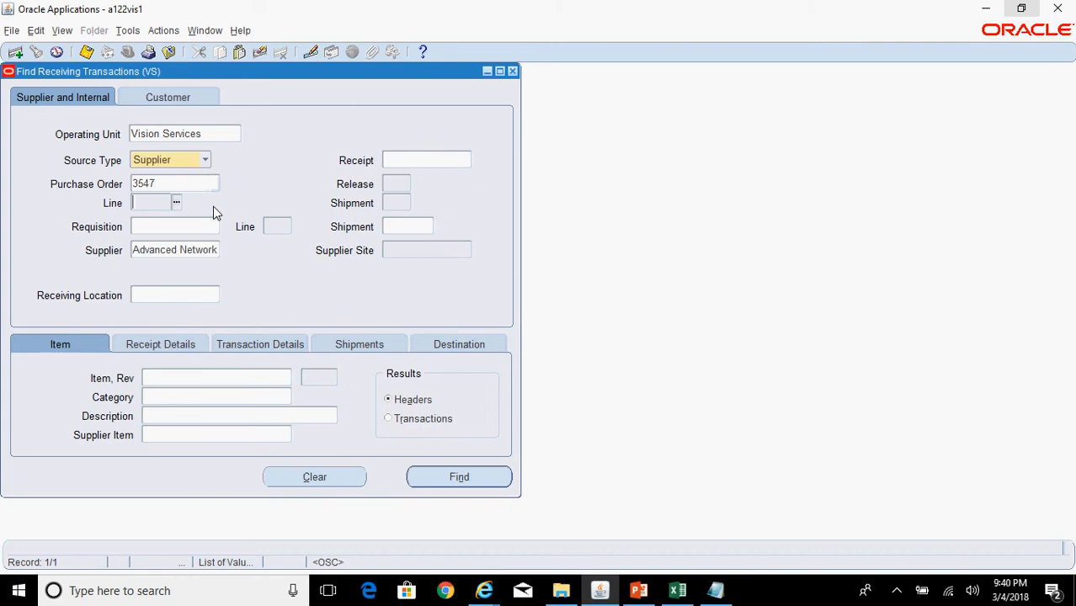
left_click(461, 477)
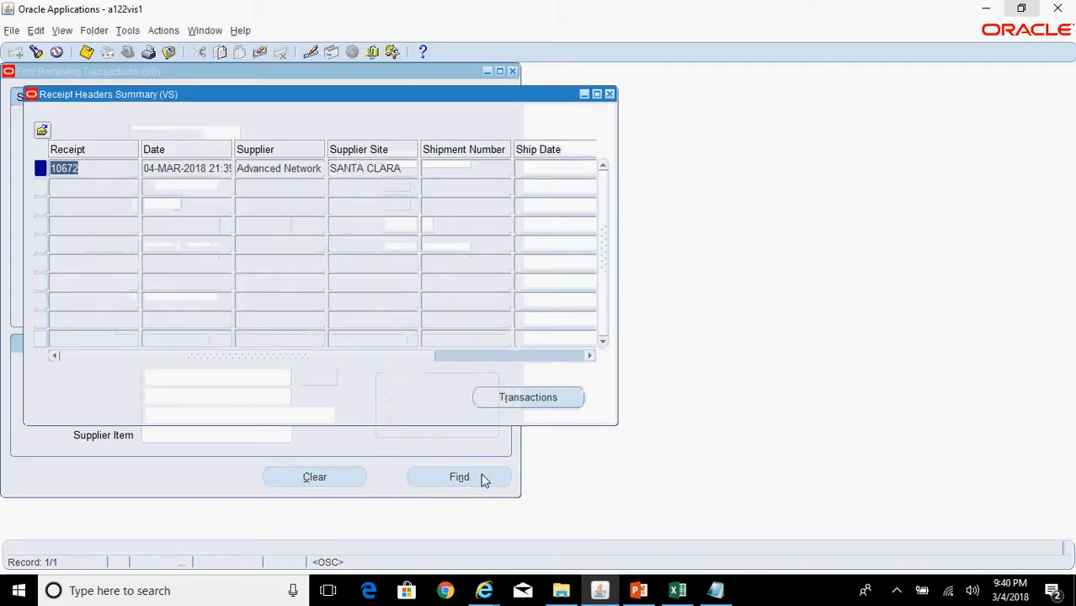
Open the found receipt's transactions and view the accounting of the Receive transaction.
left_click(569, 400)
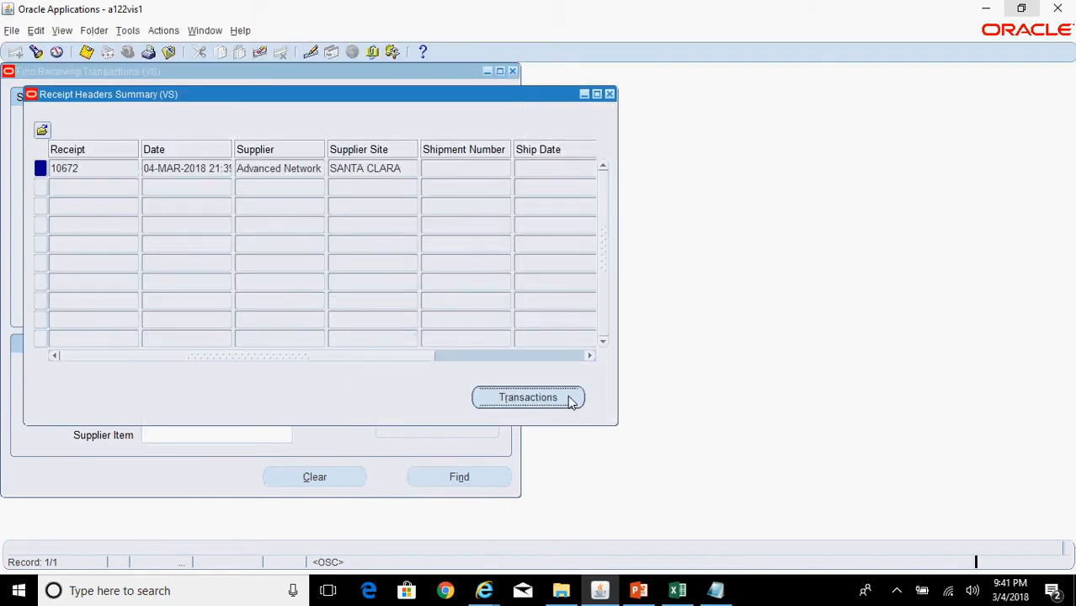
left_click(127, 30)
left_click(140, 51)
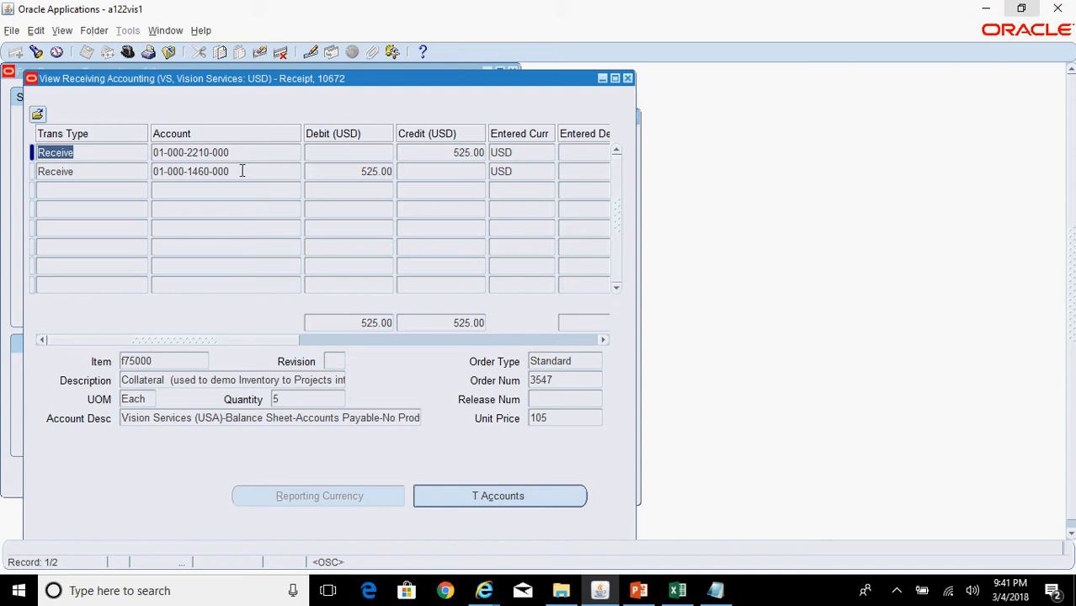
Examine the account segment descriptions of the debit and credit Receive lines, then close the receiving accounting.
left_click(237, 172)
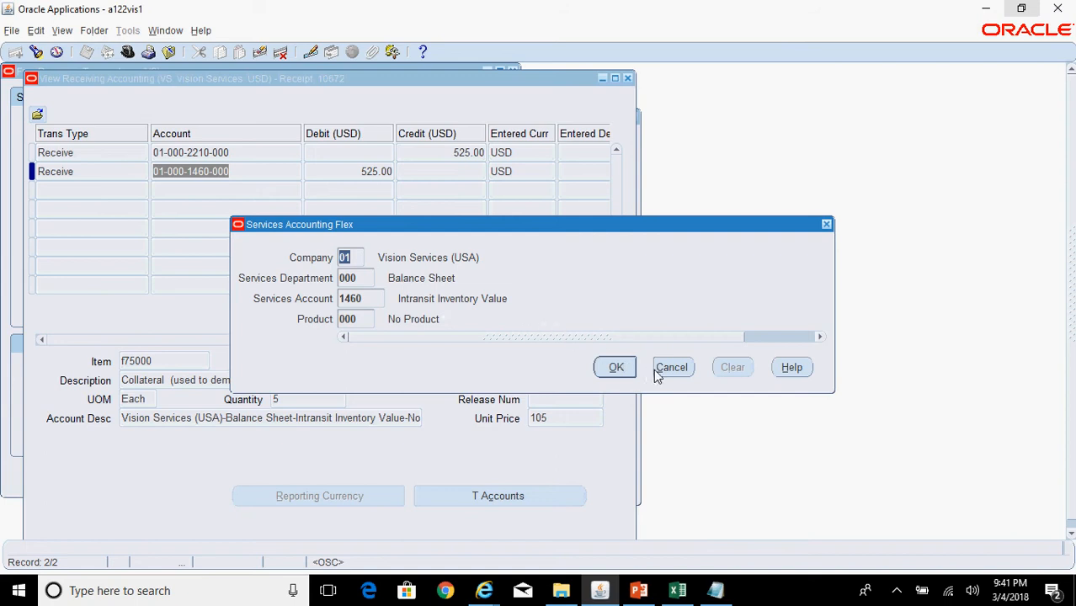
left_click(671, 368)
left_click(226, 152)
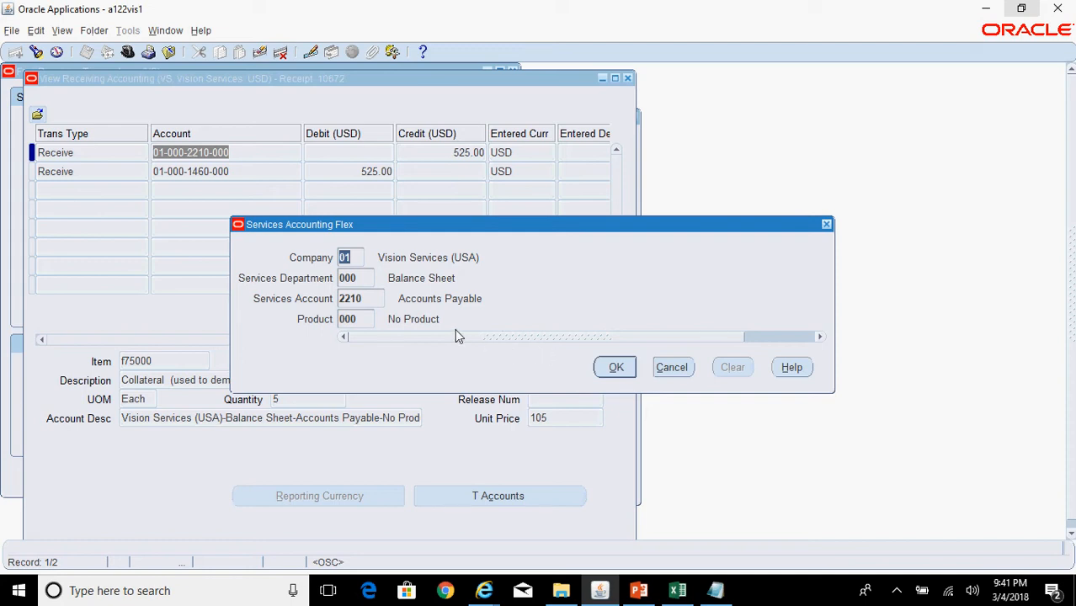
left_click(669, 367)
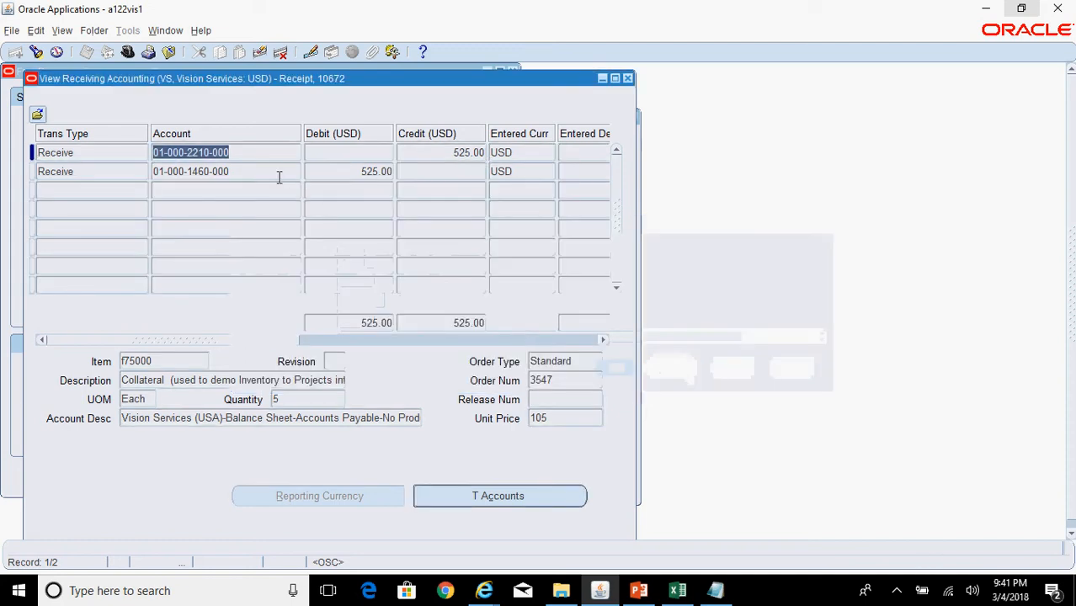
left_click(262, 171)
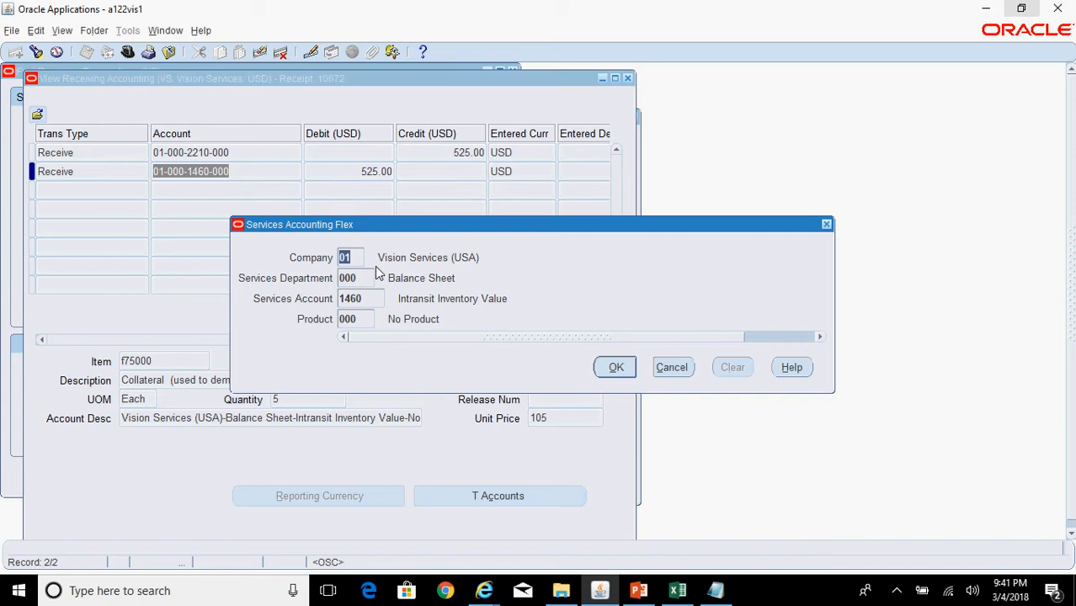
left_click(672, 367)
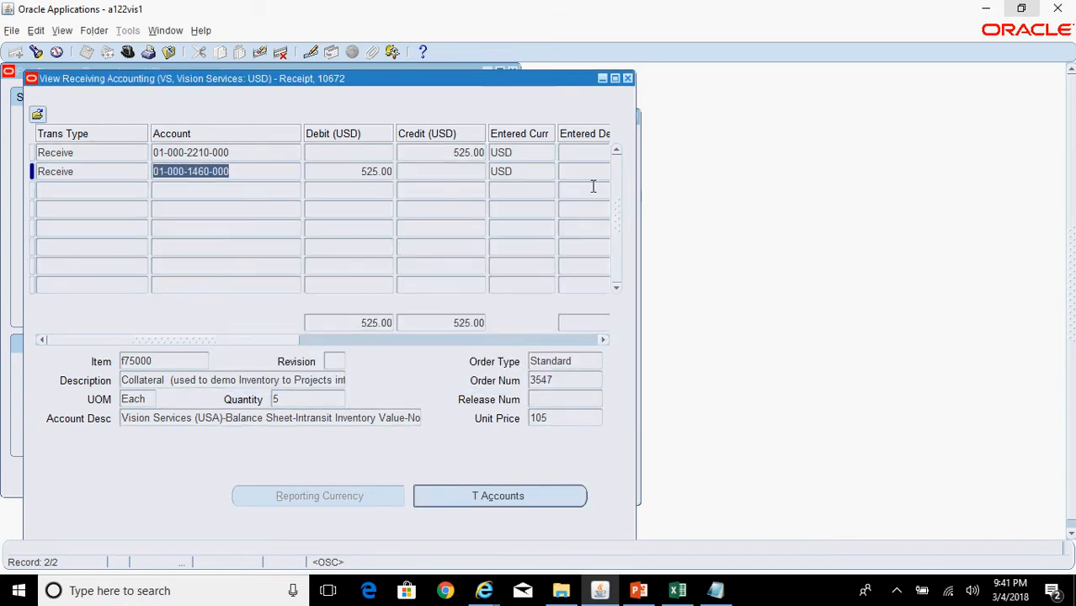
left_click(627, 79)
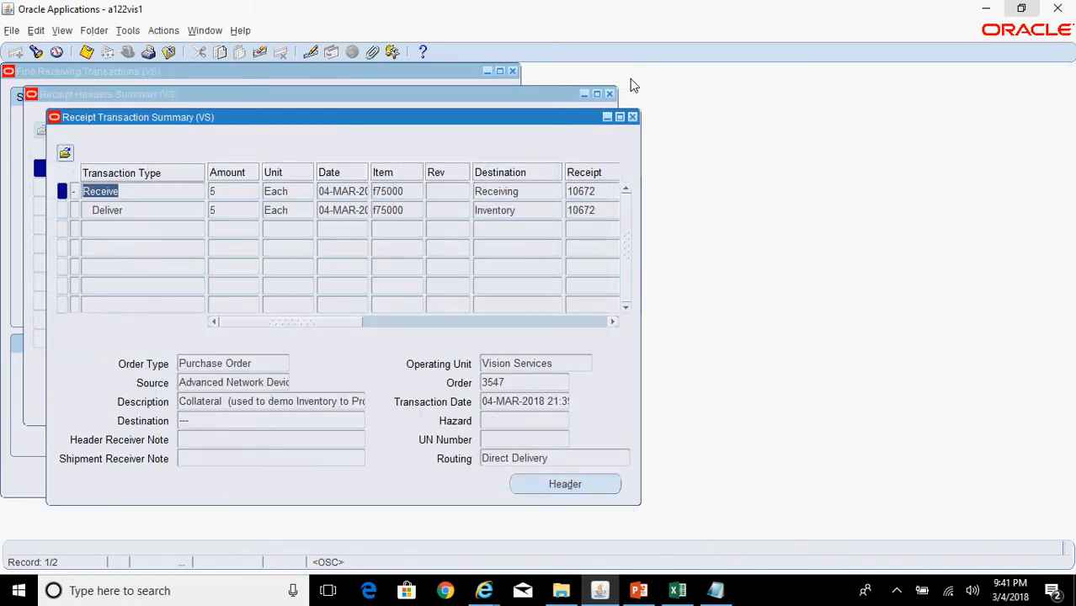
View the receiving accounting of the Deliver transaction for item f75000.
left_click(149, 210)
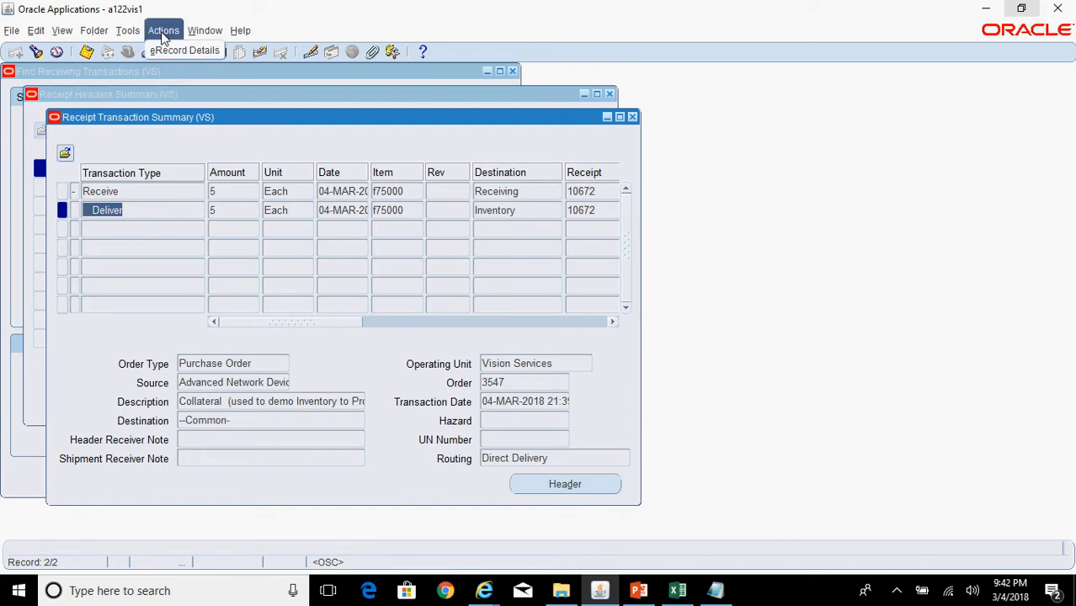
left_click(127, 30)
left_click(128, 48)
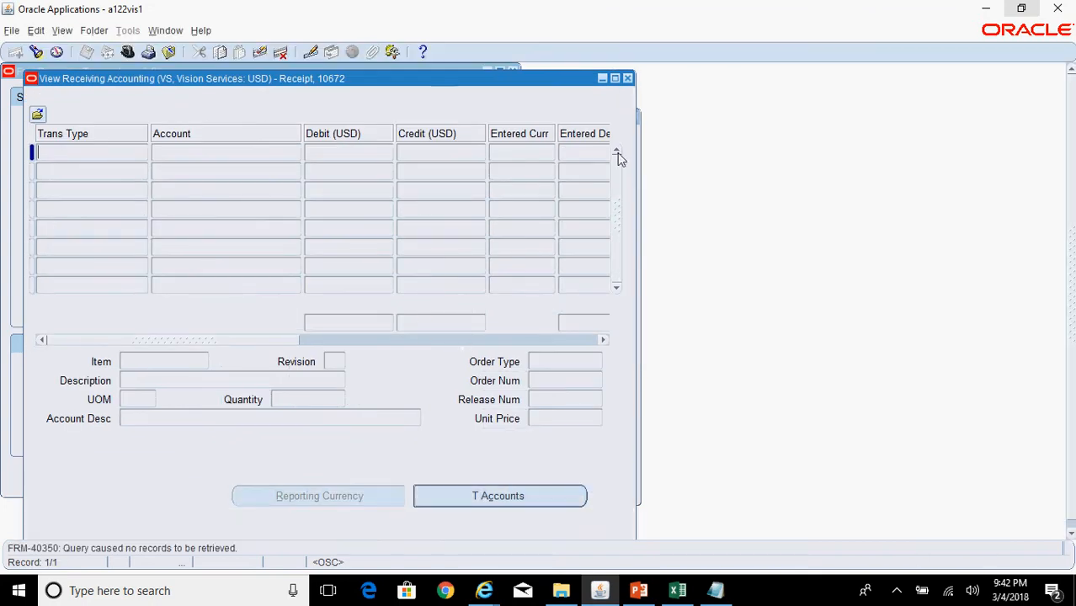
Close the receiving accounting, the receipt summaries and the receiving transaction search to return to the Purchasing navigator.
left_click(628, 79)
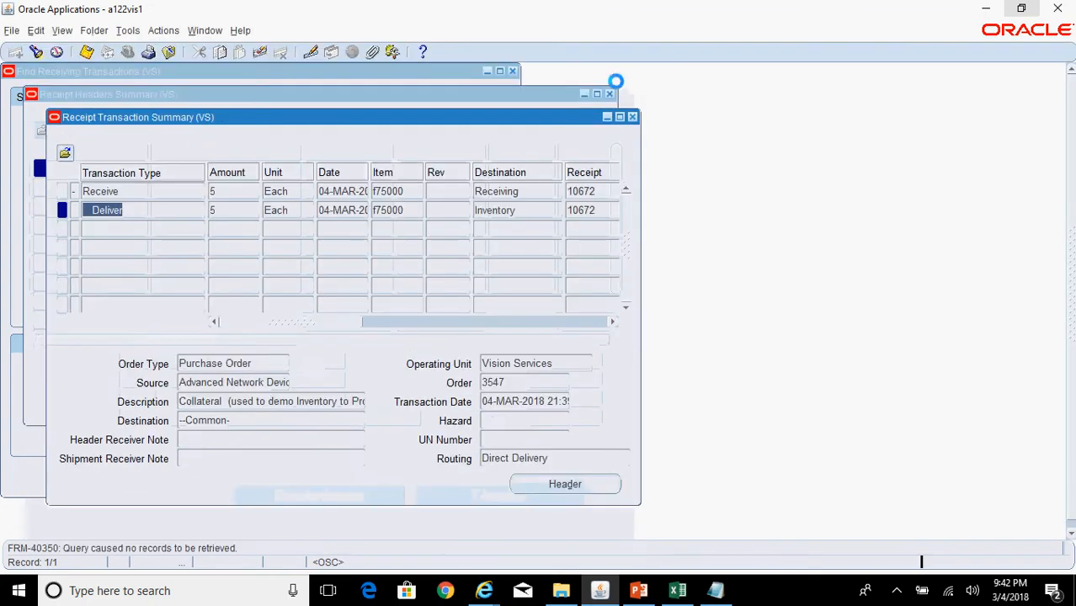
left_click(601, 209)
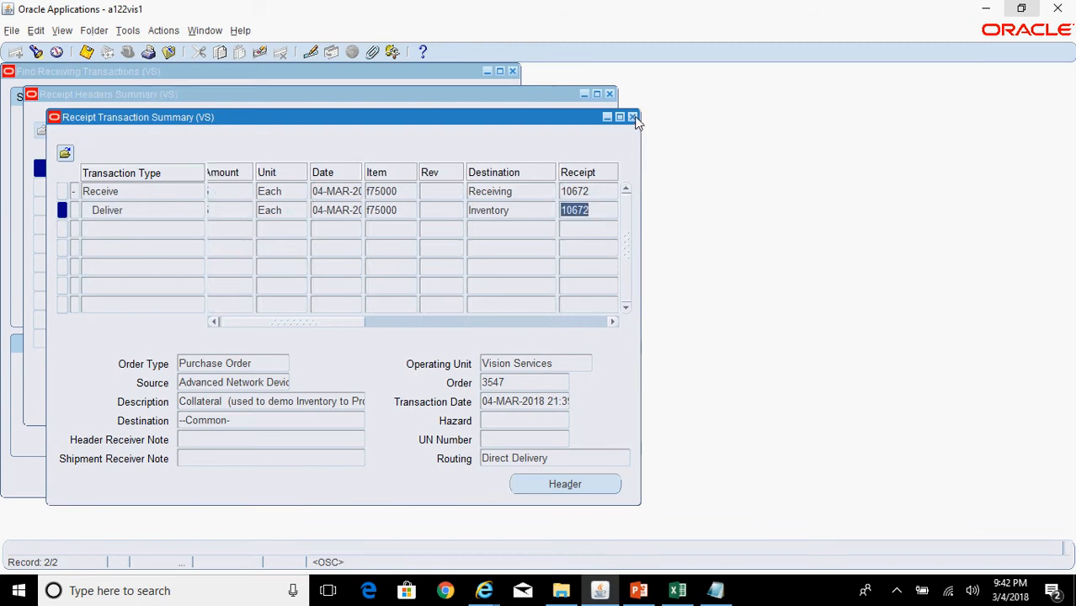
left_click(632, 117)
left_click(610, 95)
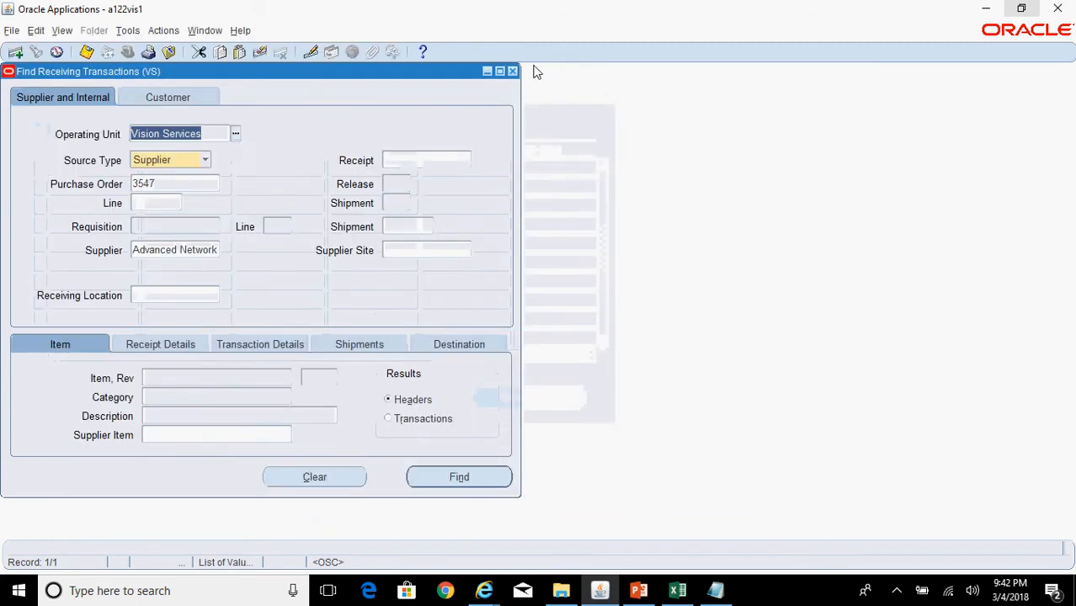
left_click(513, 71)
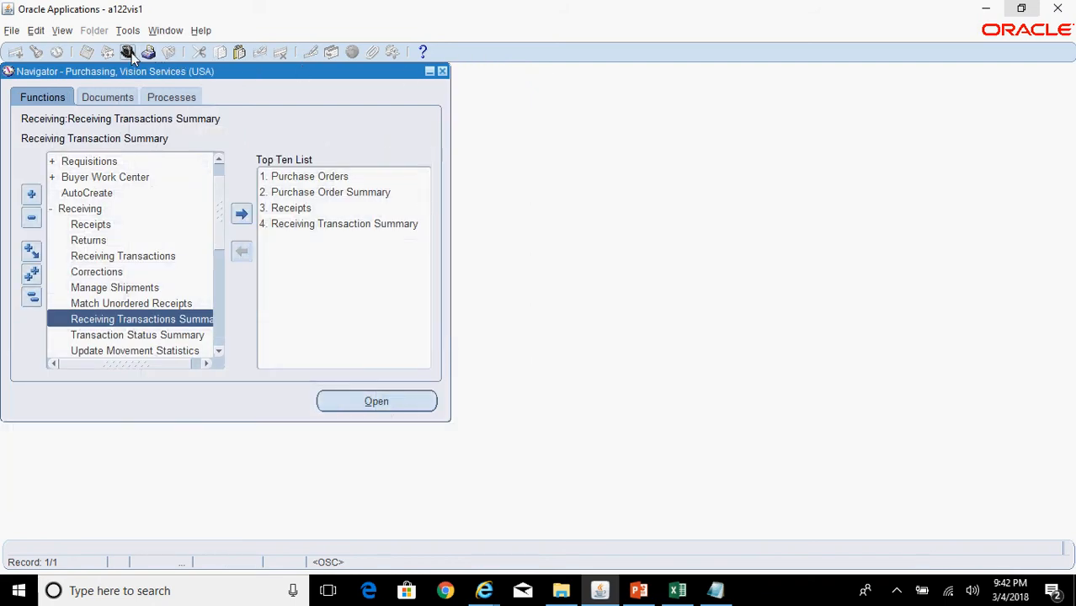
Switch the responsibility to Inventory, Vision Services (USA).
left_click(132, 52)
type("i")
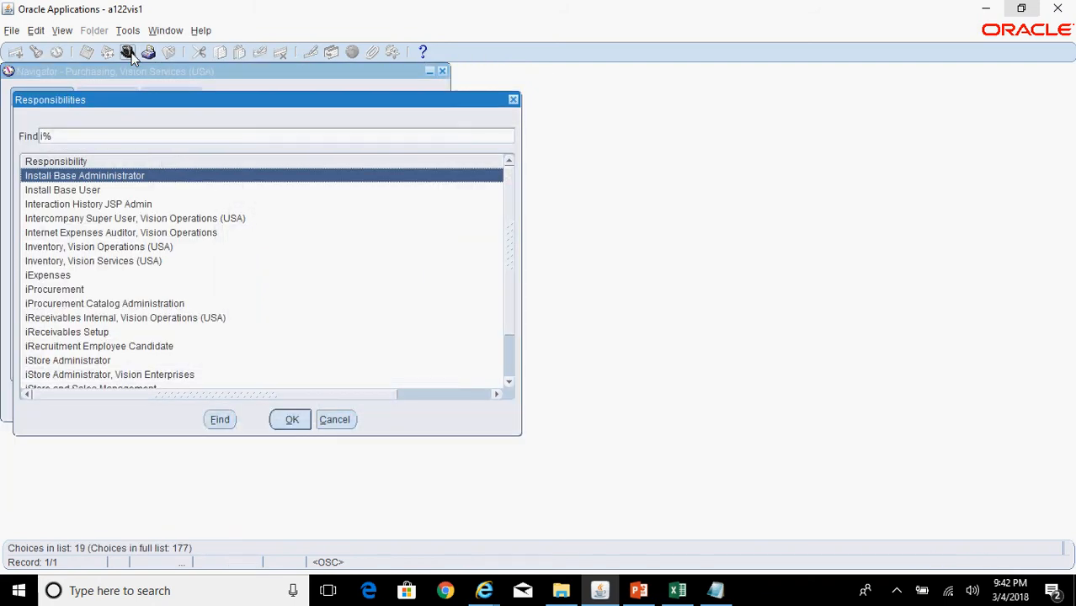
type("n")
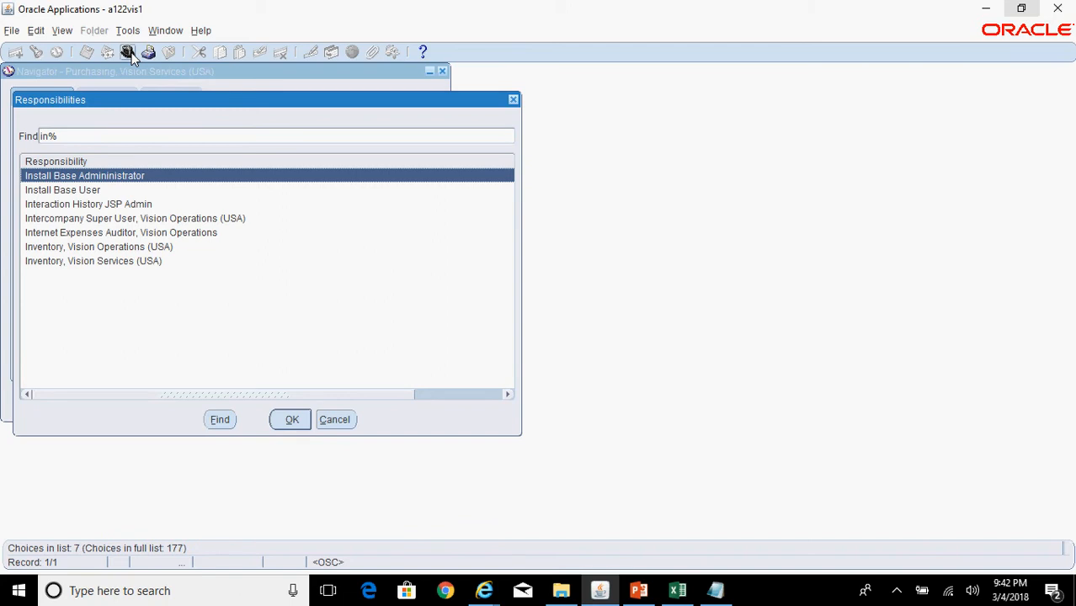
key("Down")
key("Down")
key("Down")
key("Down")
key("Down")
key("Down")
key("Return")
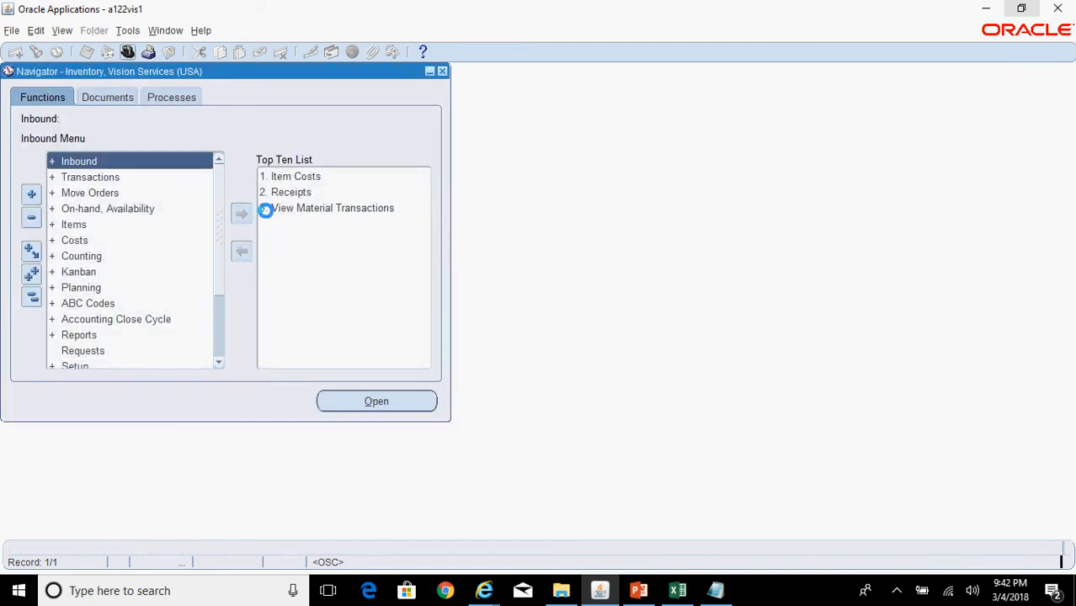
Open the Material Transactions inquiry for the VS (Vision Services) organization.
double_click(112, 177)
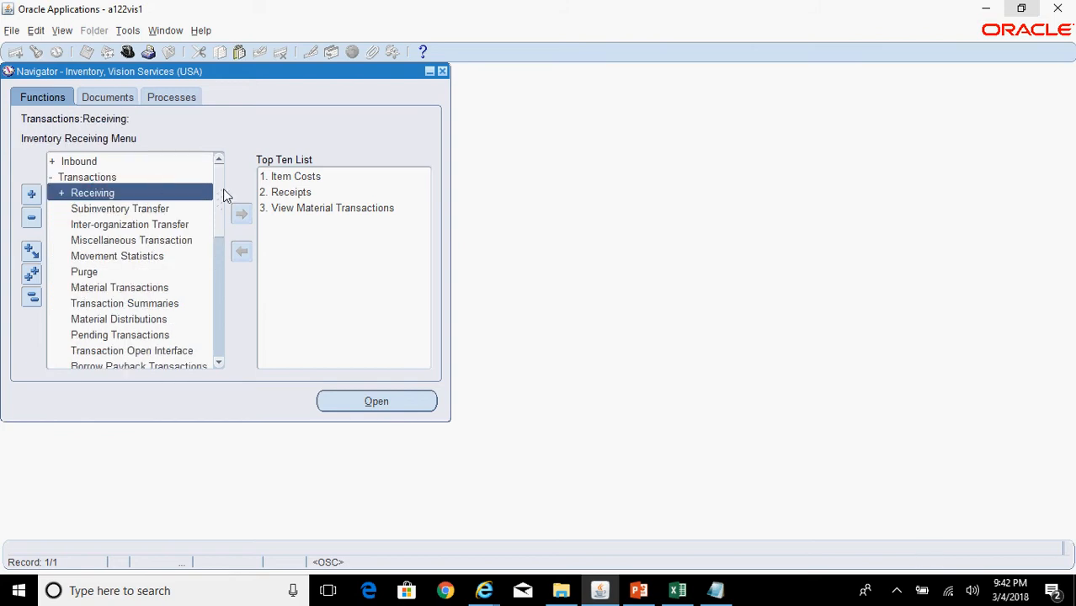
double_click(162, 287)
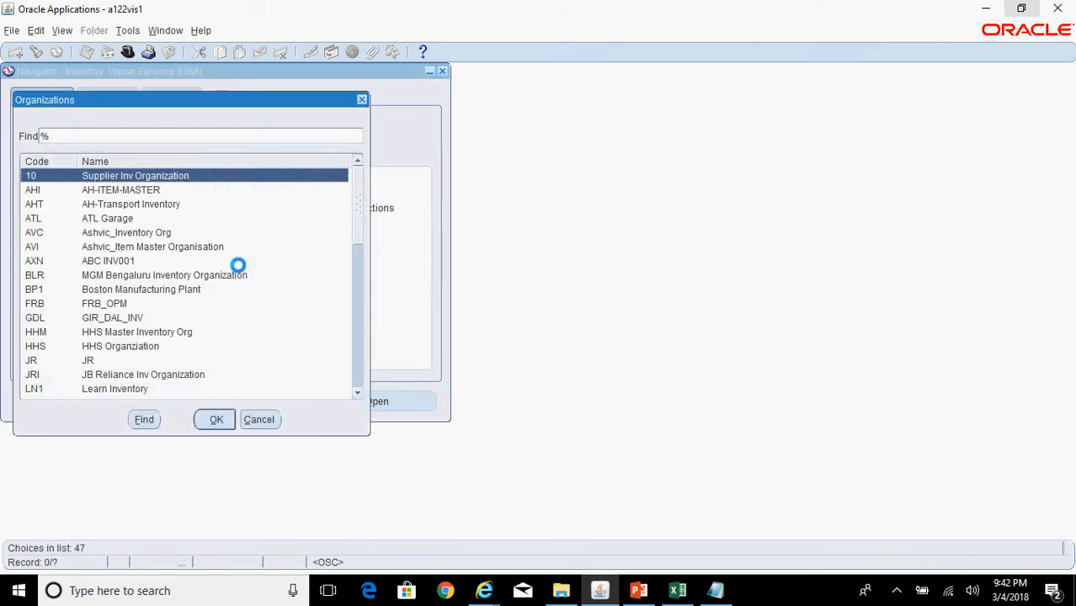
type("v")
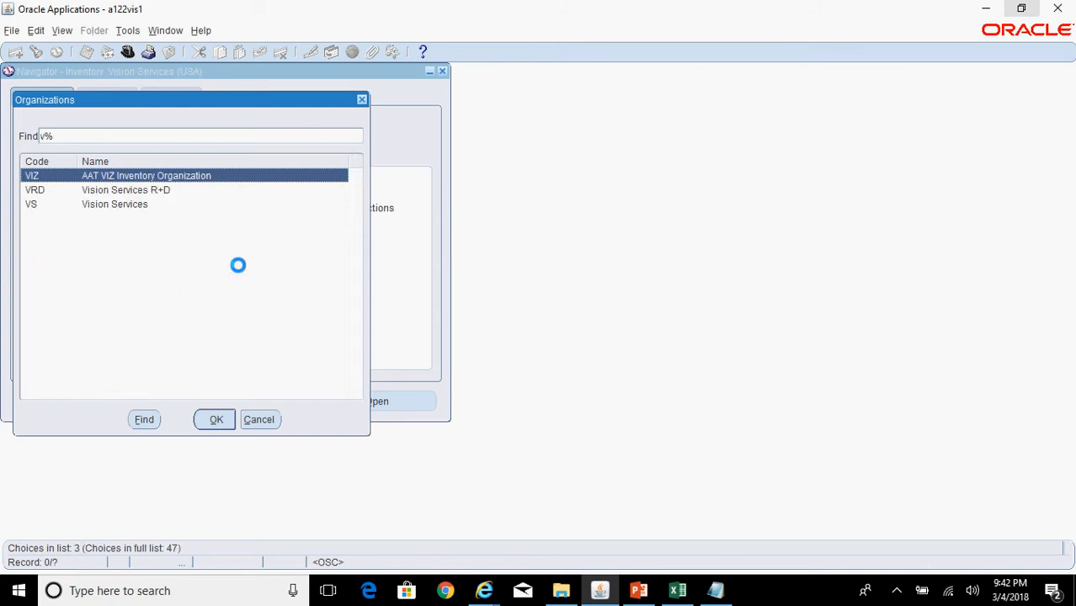
key("Down")
key("Down")
key("Return")
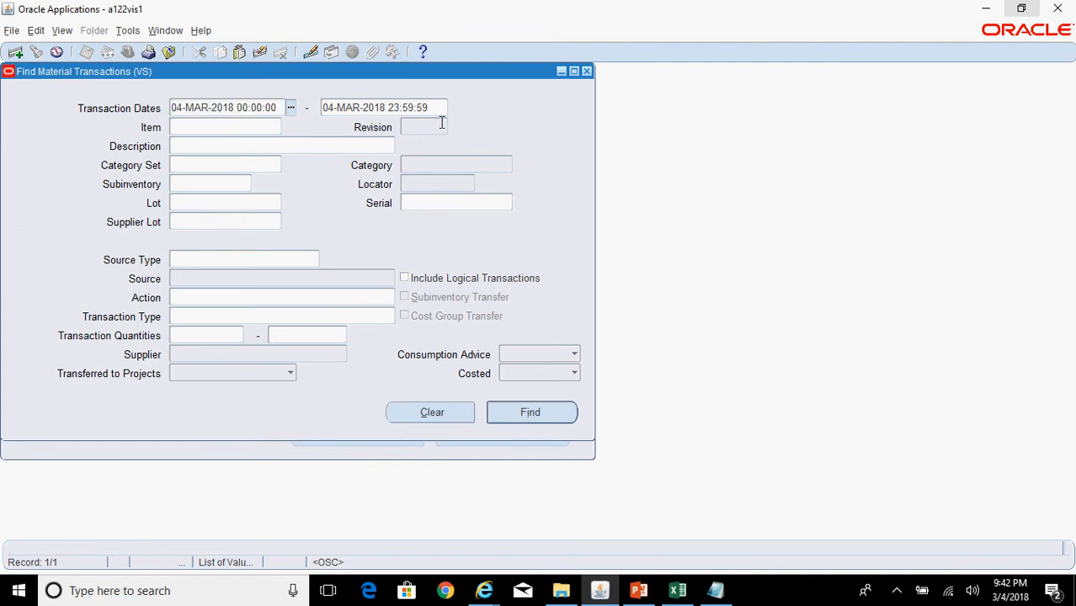
Find the material transactions of item f75000 for 04-MAR-2018.
left_click(236, 131)
type("f75000")
key("Tab")
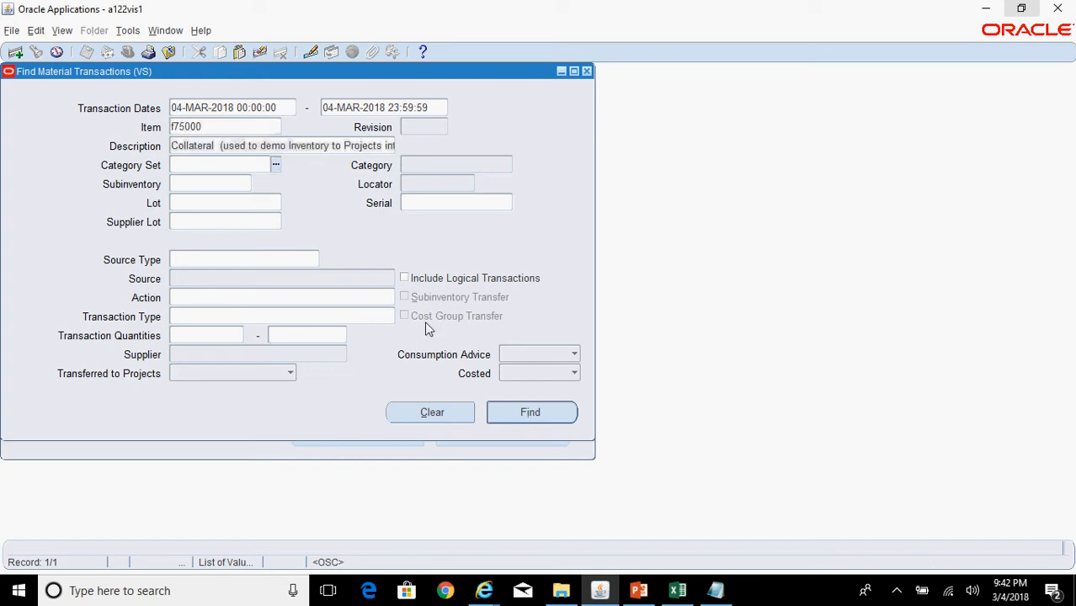
left_click(529, 411)
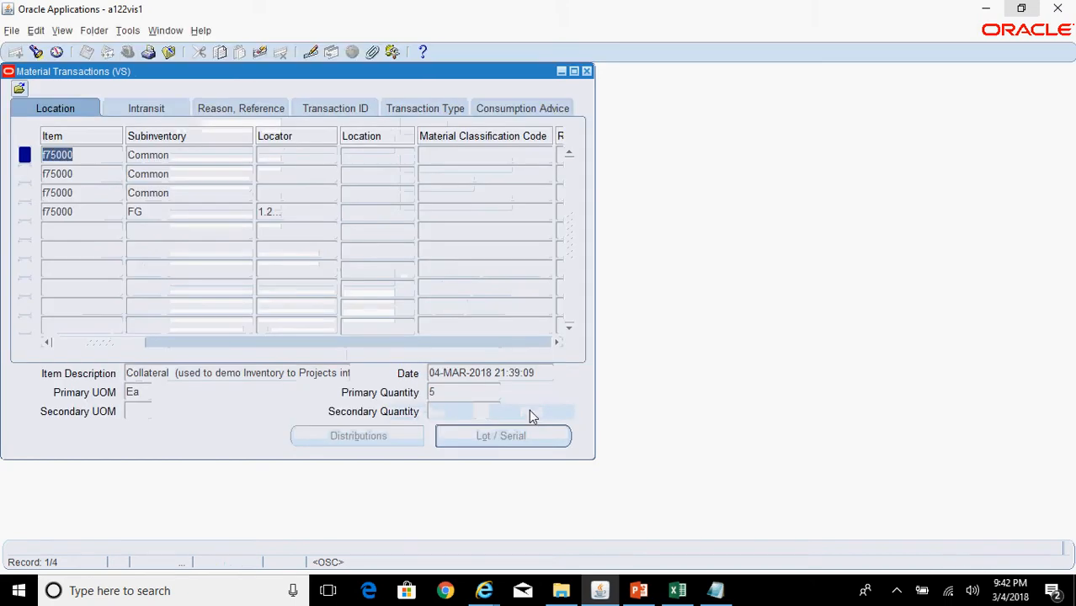
View the record history of the newest f75000 transaction, then compare it with the second listed transaction.
left_click(200, 30)
left_click(229, 135)
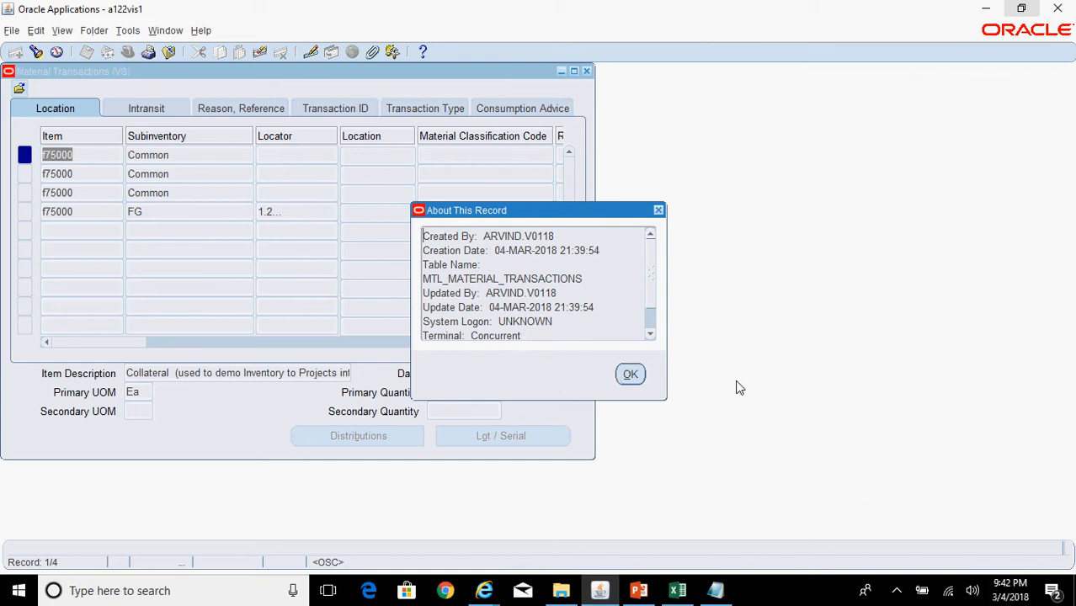
left_click(630, 375)
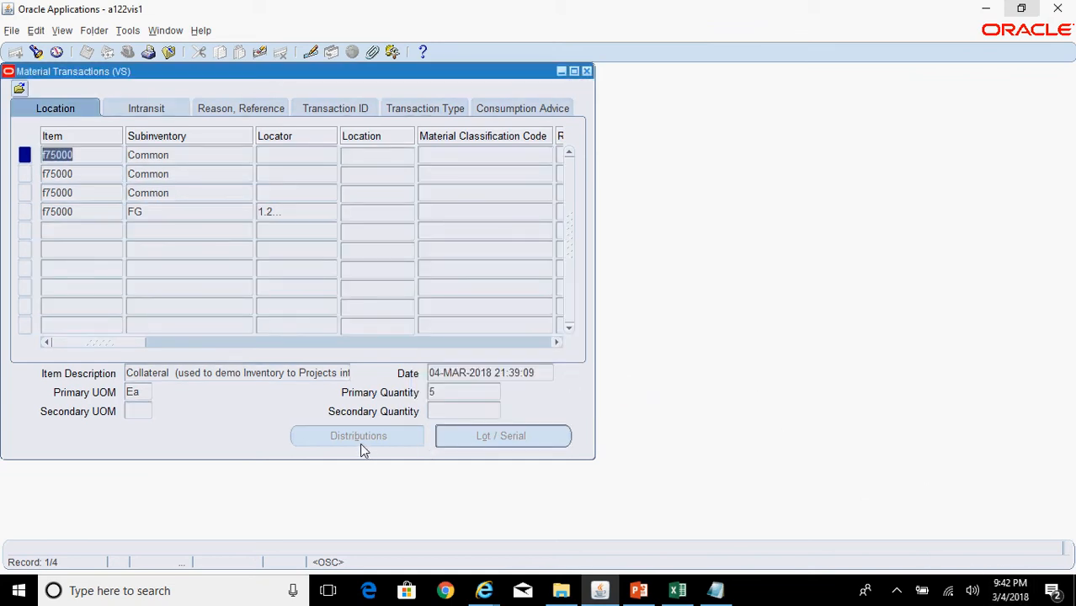
left_click(194, 174)
left_click(181, 157)
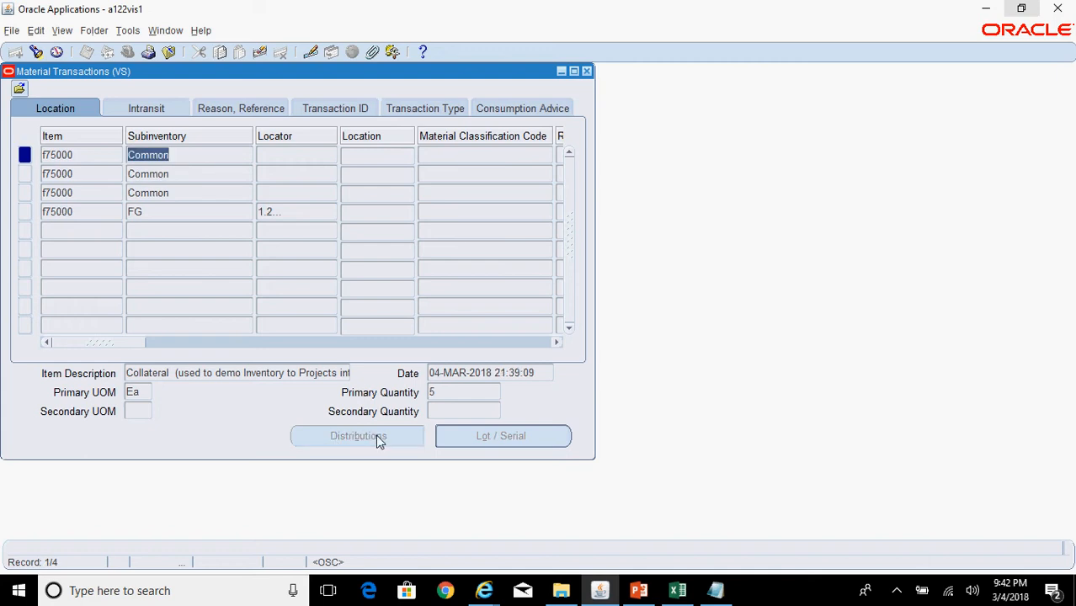
Look through the transaction ID and the reason and reference details for the newest f75000 transaction's costed status.
left_click(334, 108)
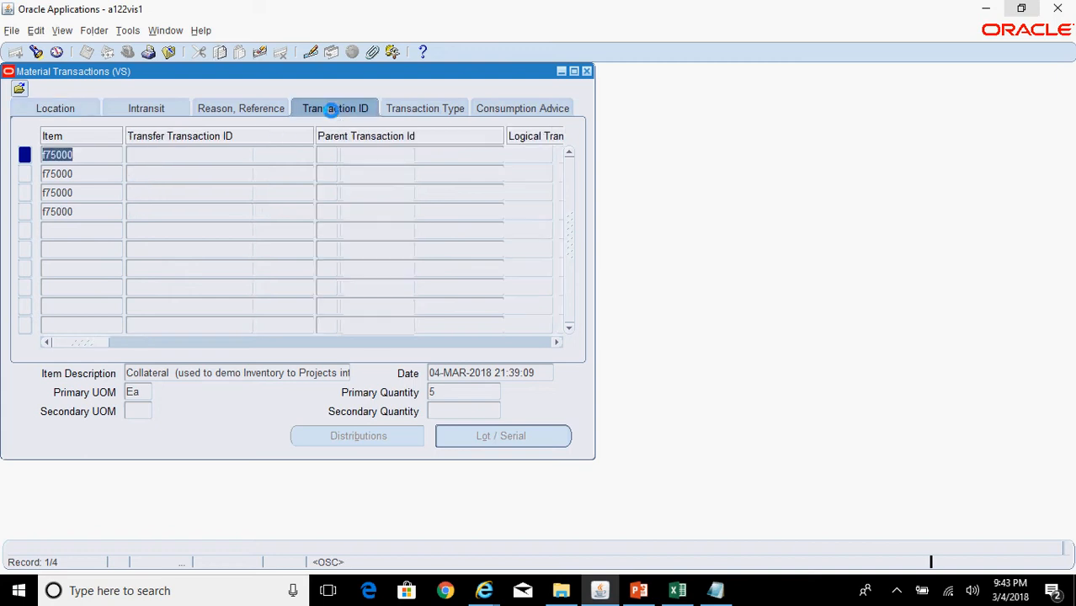
left_click_drag(89, 345, 202, 355)
left_click(233, 108)
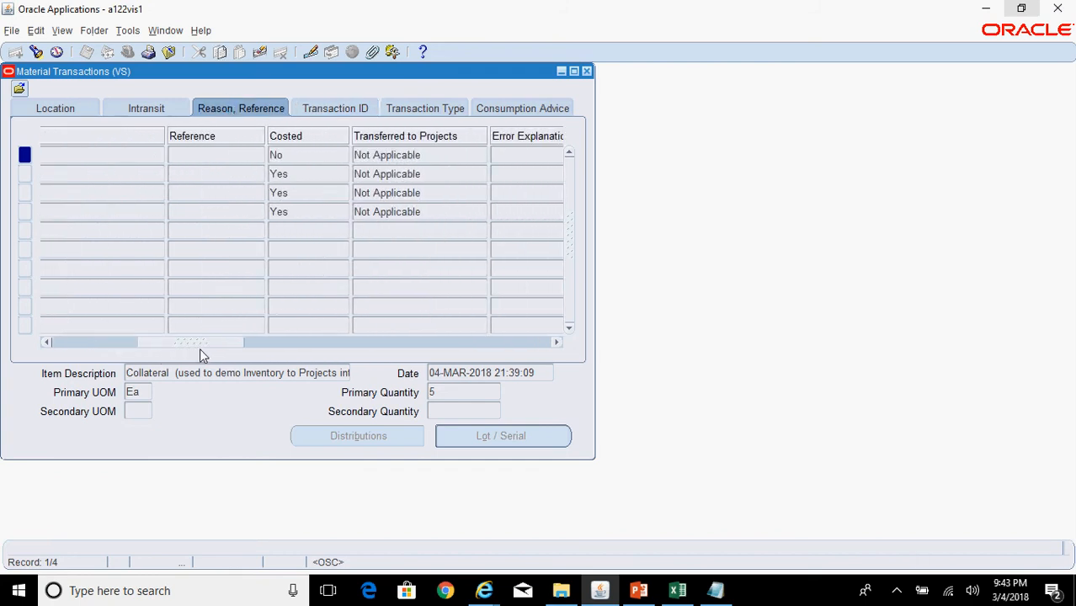
left_click(287, 156)
left_click_drag(209, 345, 116, 346)
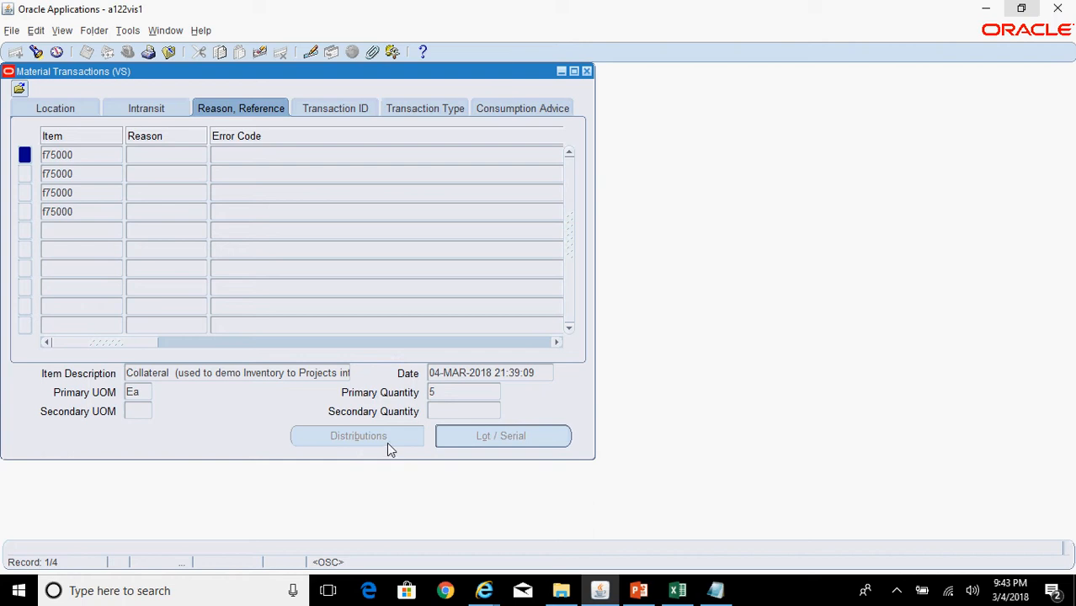
mouse_move(129, 342)
left_mouse_down()
mouse_move(207, 356)
mouse_move(133, 349)
left_mouse_up()
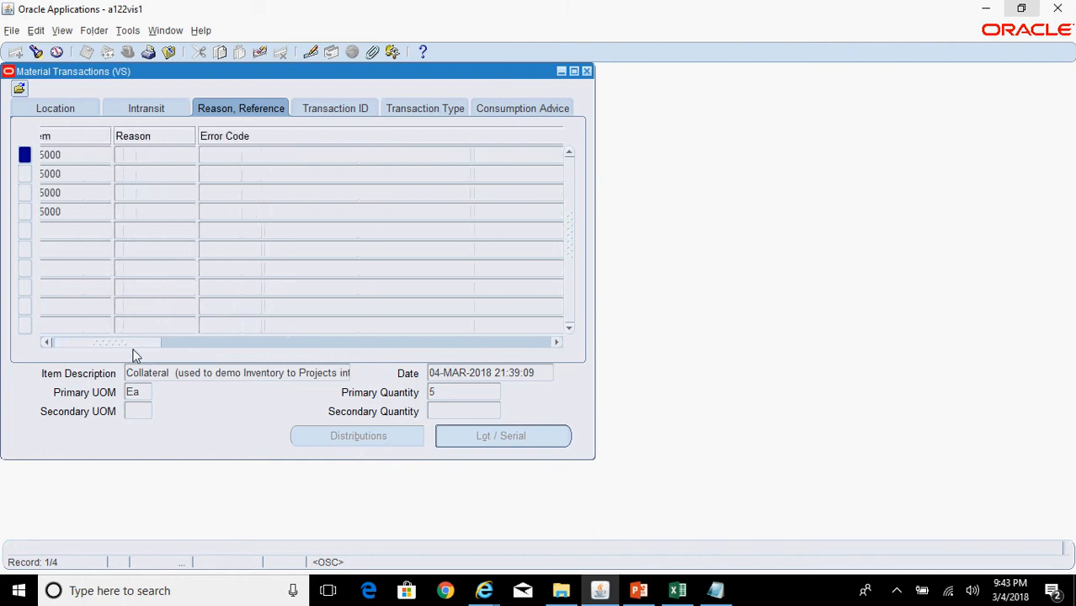
Close the results and search the material transactions for item f75000 again.
left_click(587, 71)
double_click(165, 287)
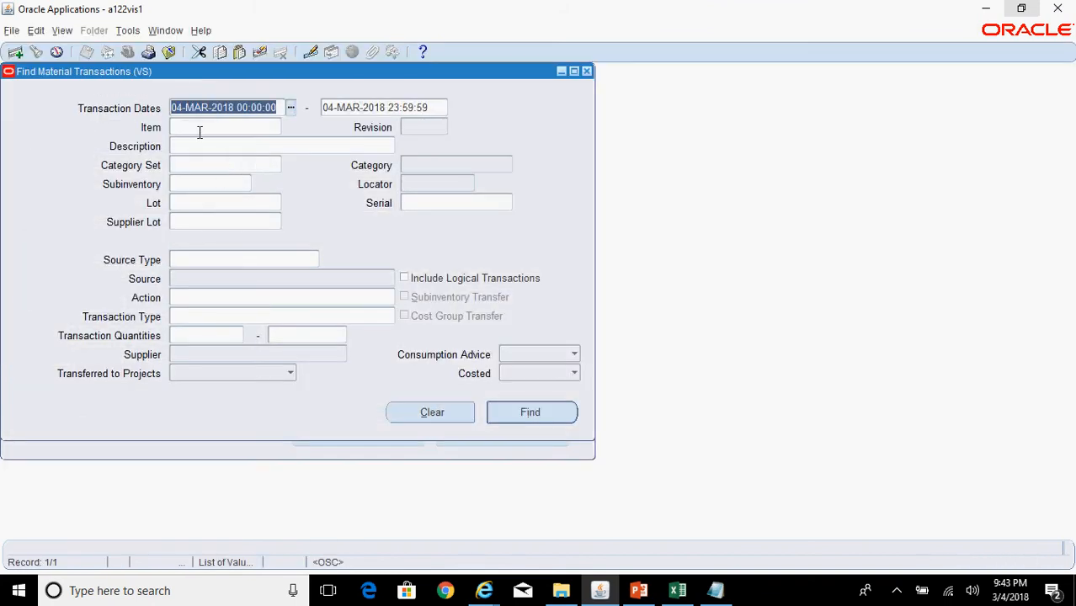
left_click(198, 128)
type("f75000")
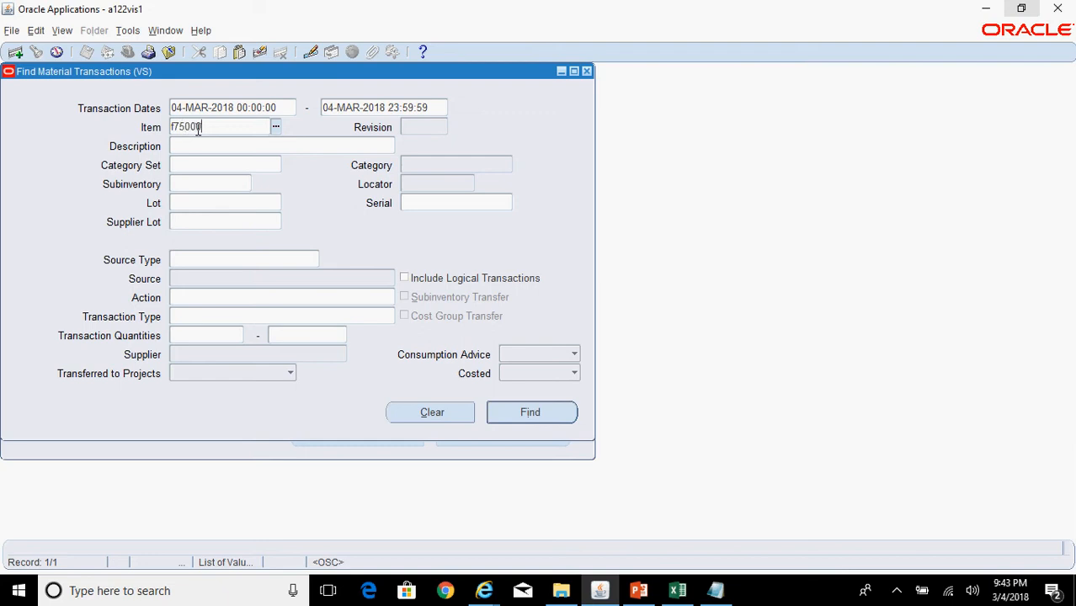
key("Tab")
key("Return")
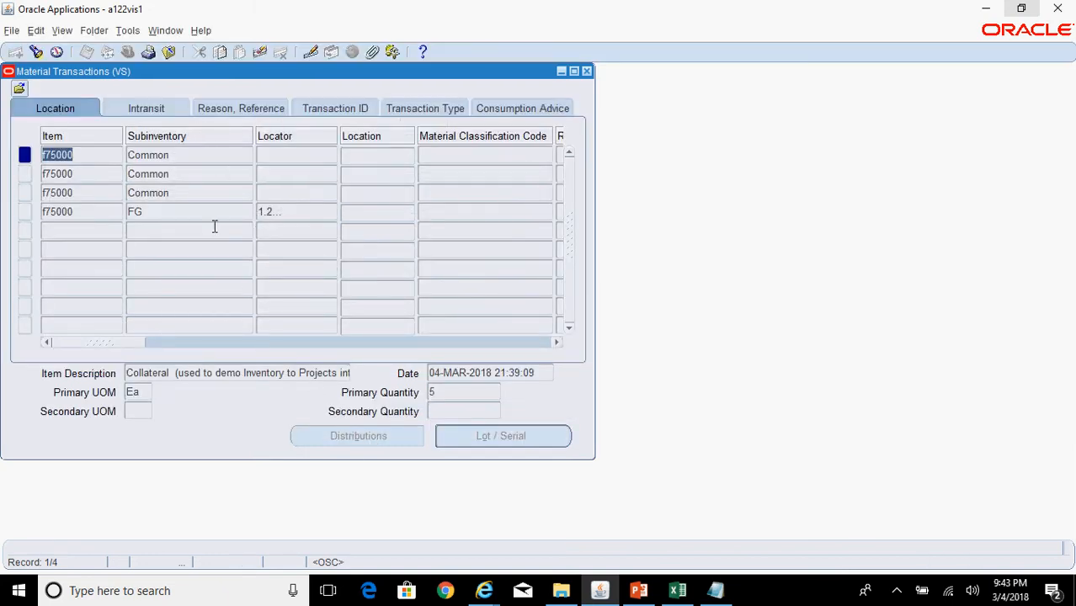
Compare the costed status of the listed f75000 transactions, then return to their location details.
left_click(176, 159)
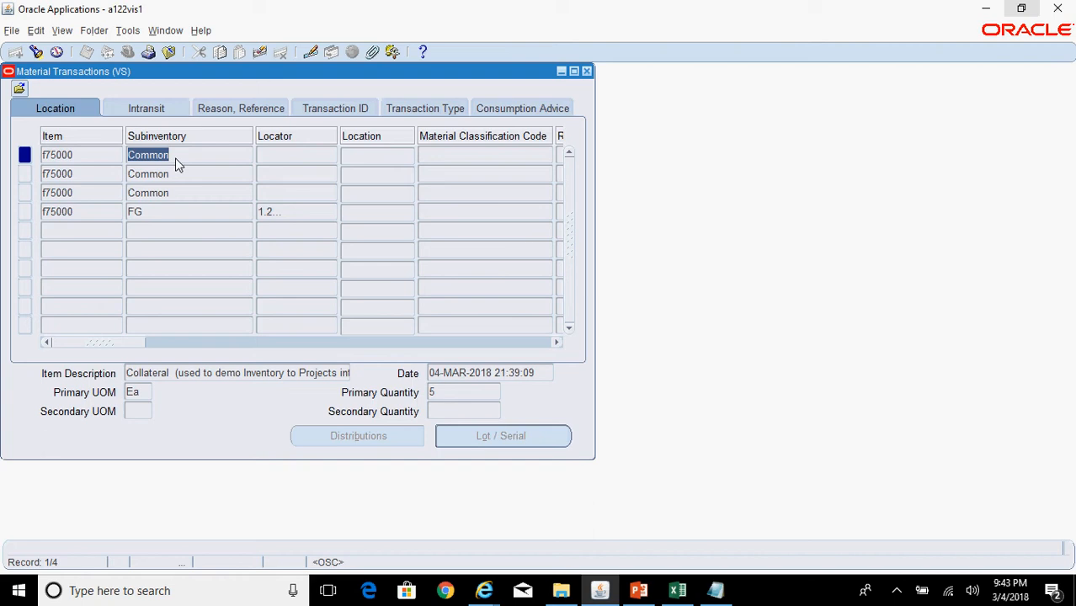
left_click(174, 174)
left_click(183, 194)
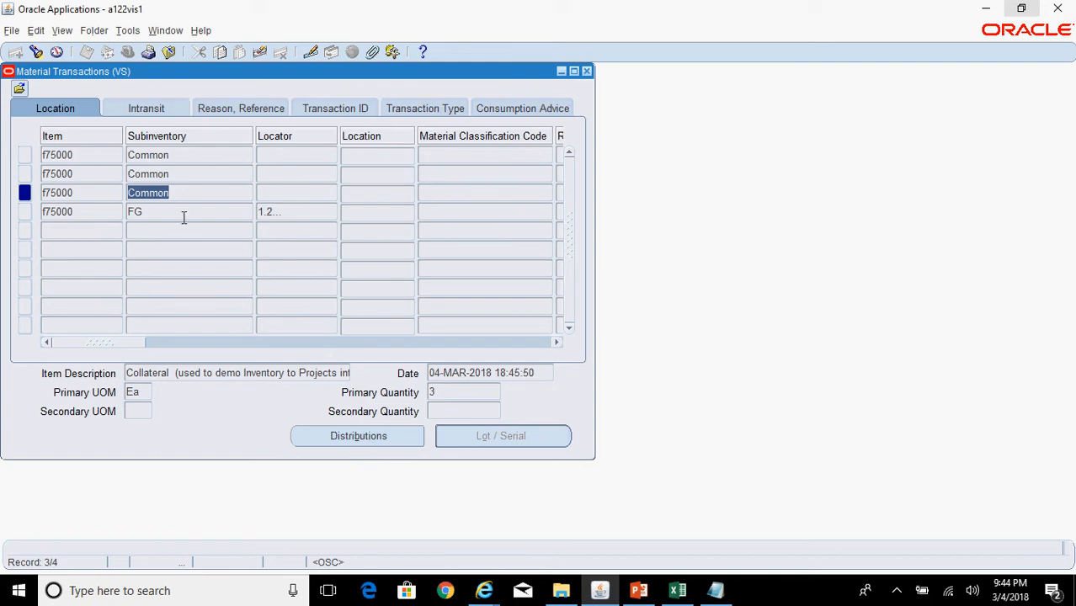
left_click(236, 109)
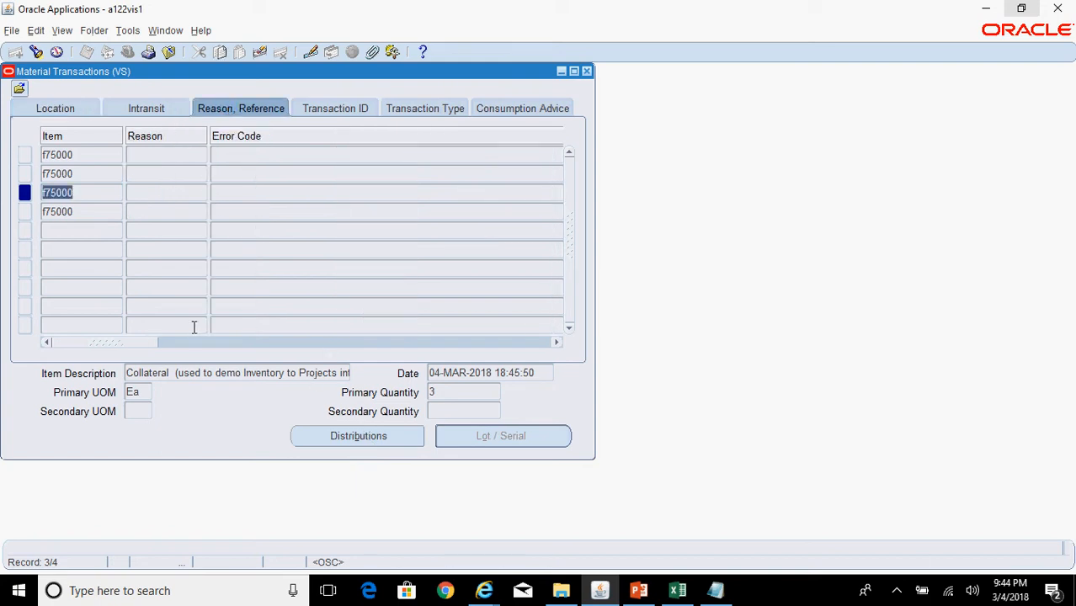
left_click_drag(154, 348, 217, 353)
left_click(391, 173)
left_click(385, 192)
left_click(374, 157)
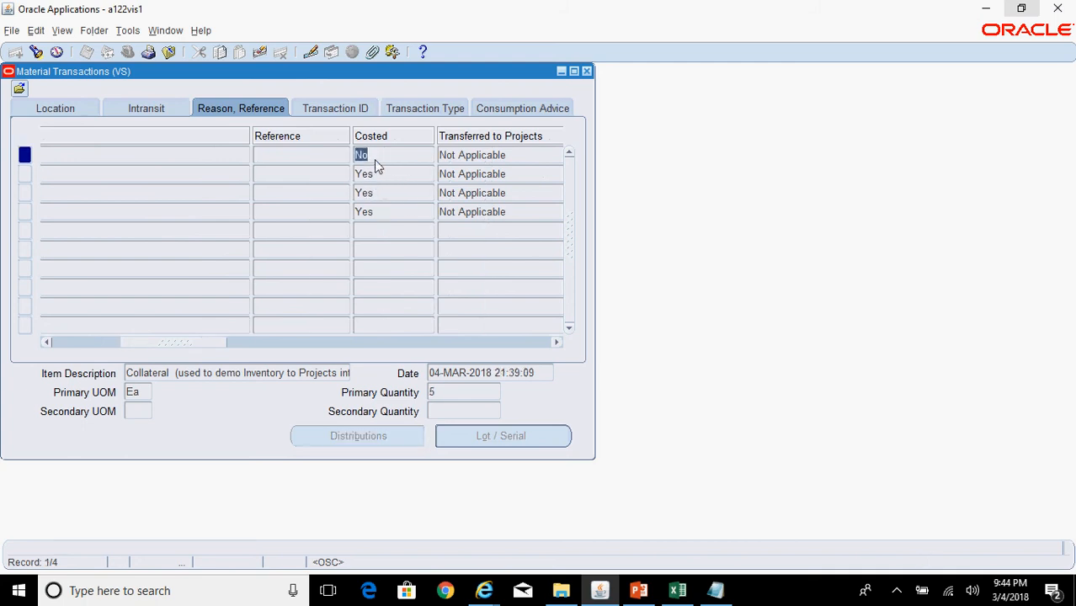
left_click_drag(213, 348, 79, 338)
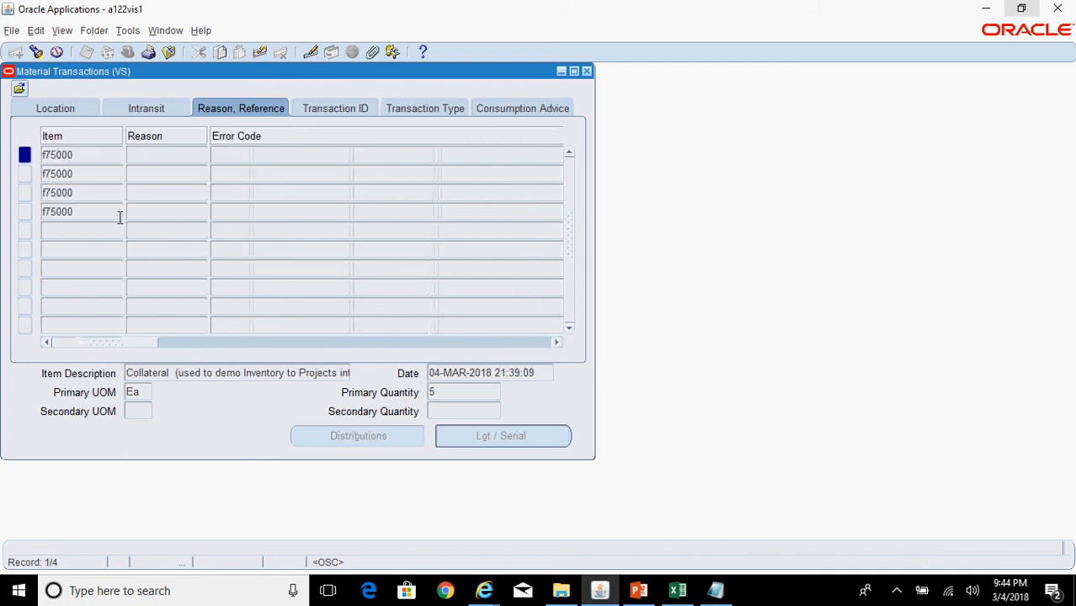
left_click(91, 159)
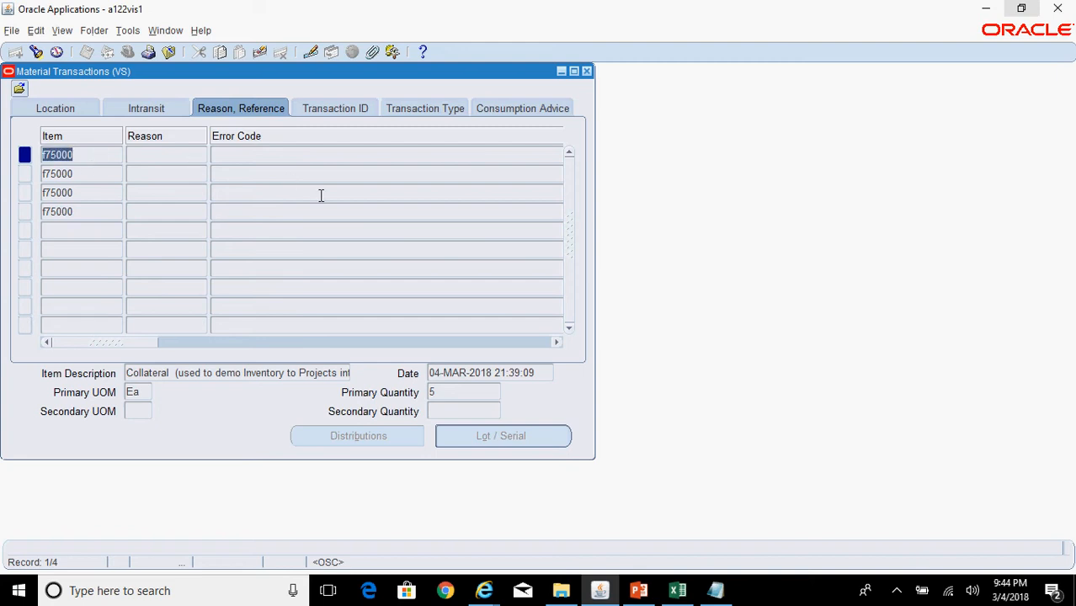
left_click(77, 112)
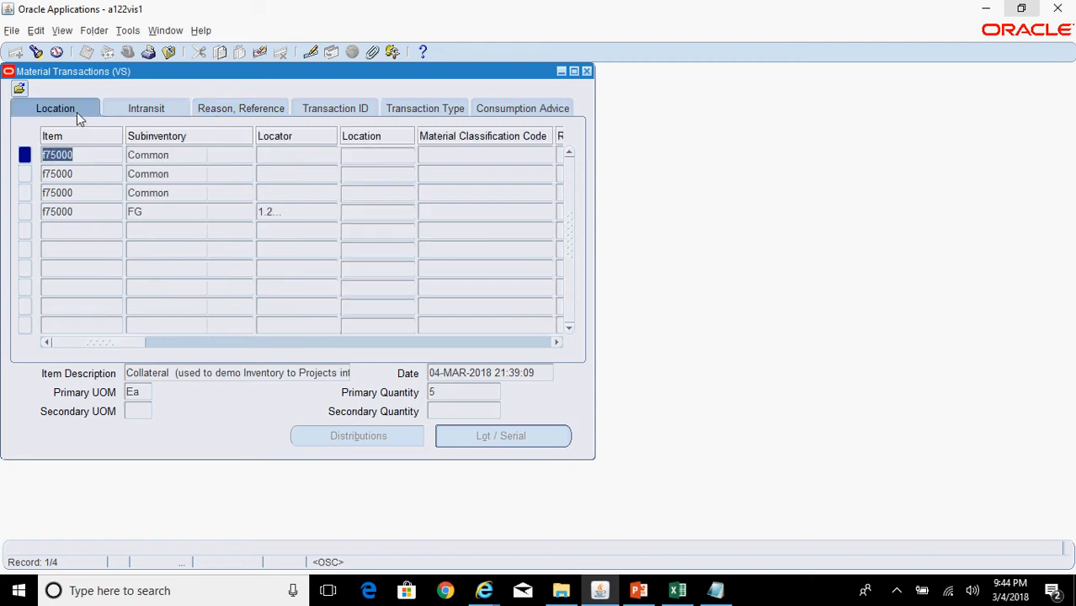
Rerun the material transaction search and recheck the costed status of the newest f75000 transaction.
left_click(36, 52)
left_click(541, 420)
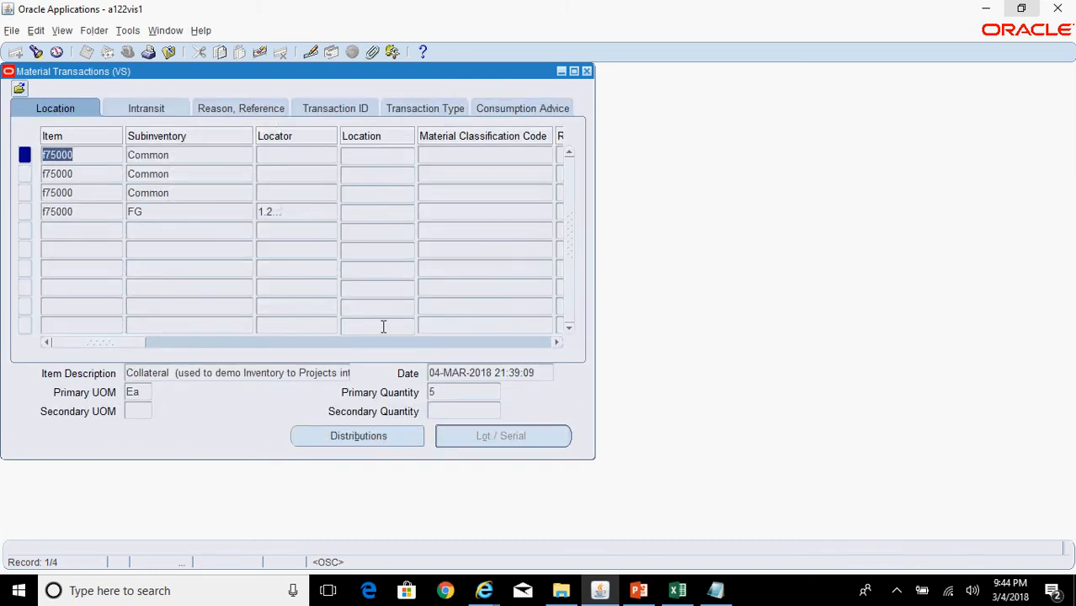
left_click(280, 106)
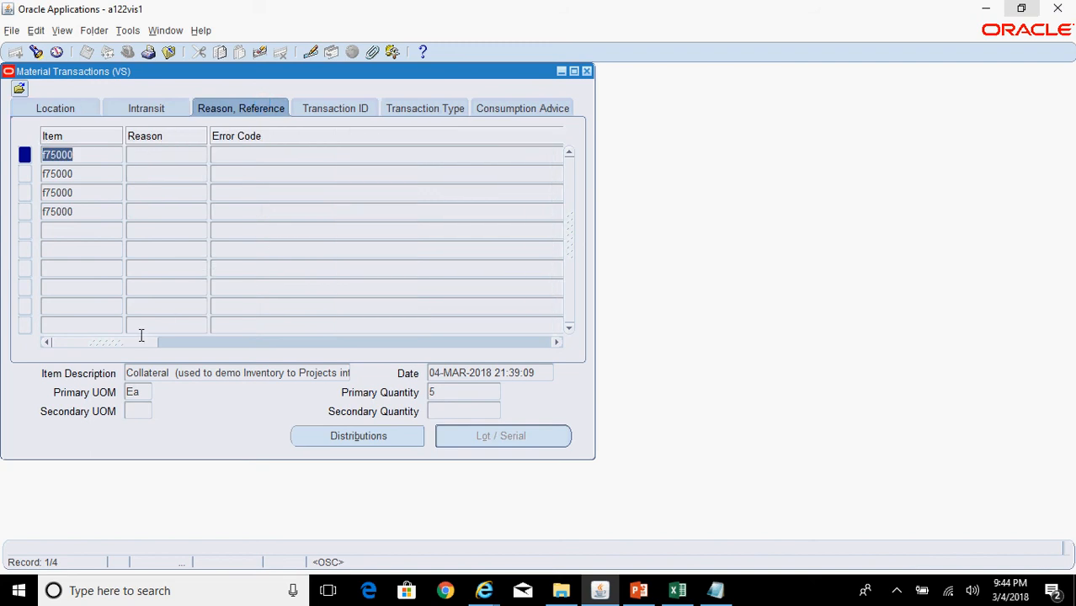
left_click_drag(115, 343, 48, 341)
left_click(343, 155)
left_click(98, 158)
left_click(70, 112)
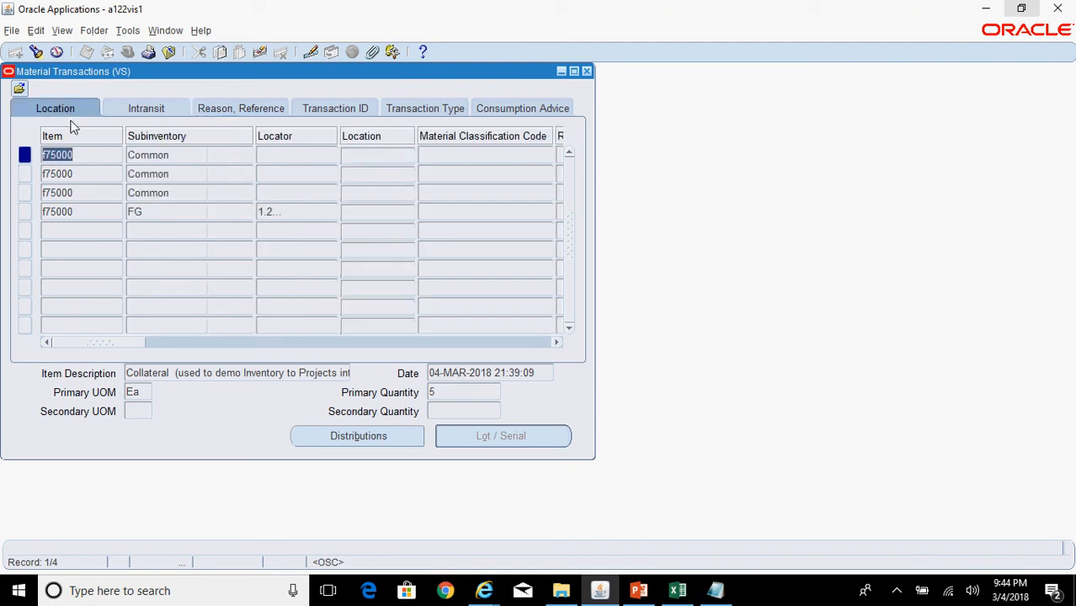
left_click(377, 439)
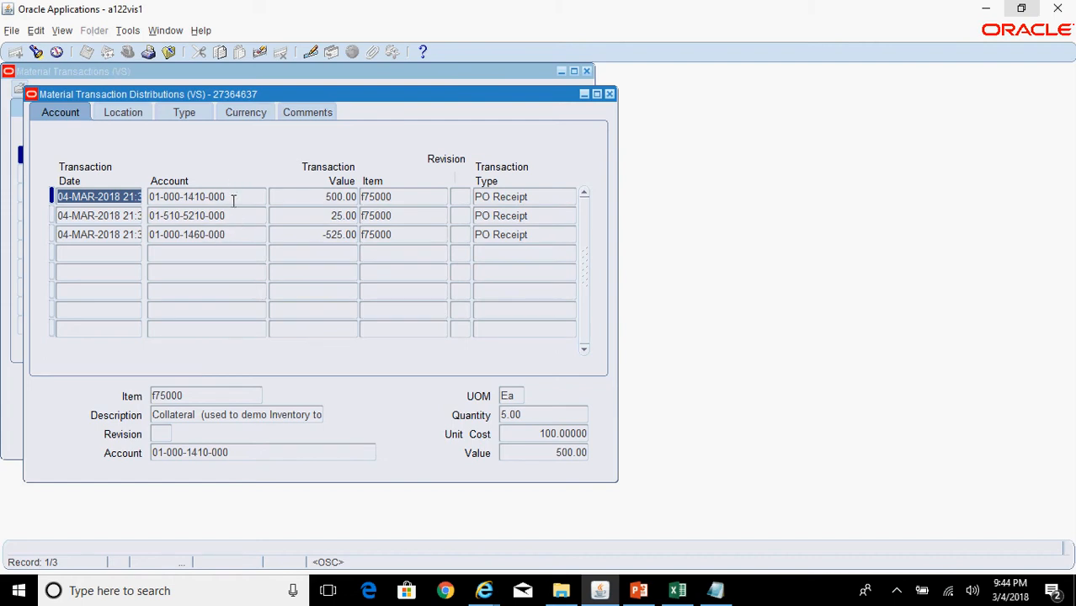
left_click(234, 200)
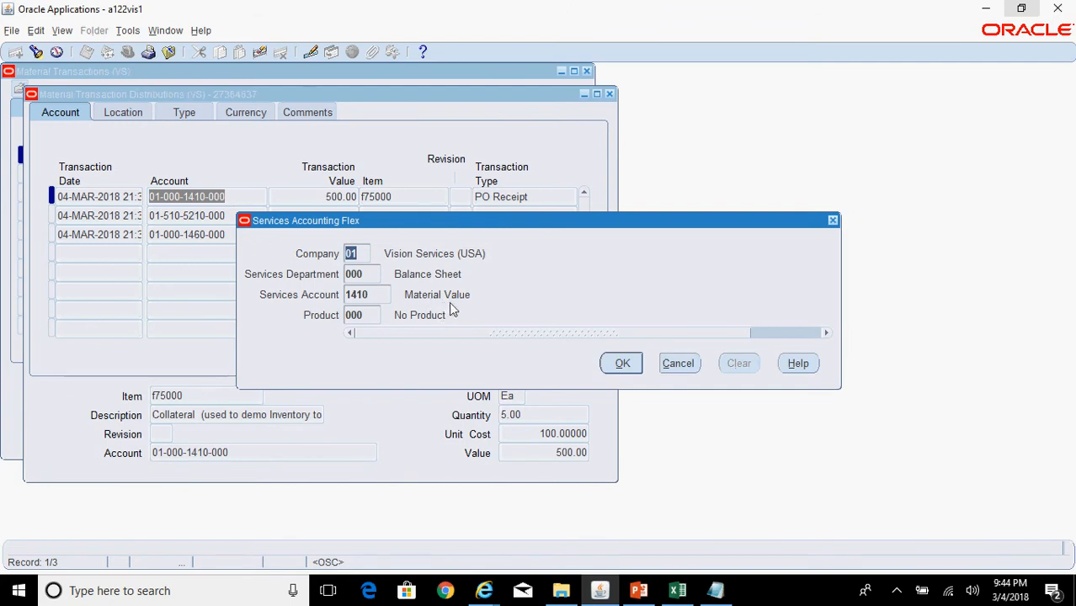
left_click(619, 364)
left_click(229, 234)
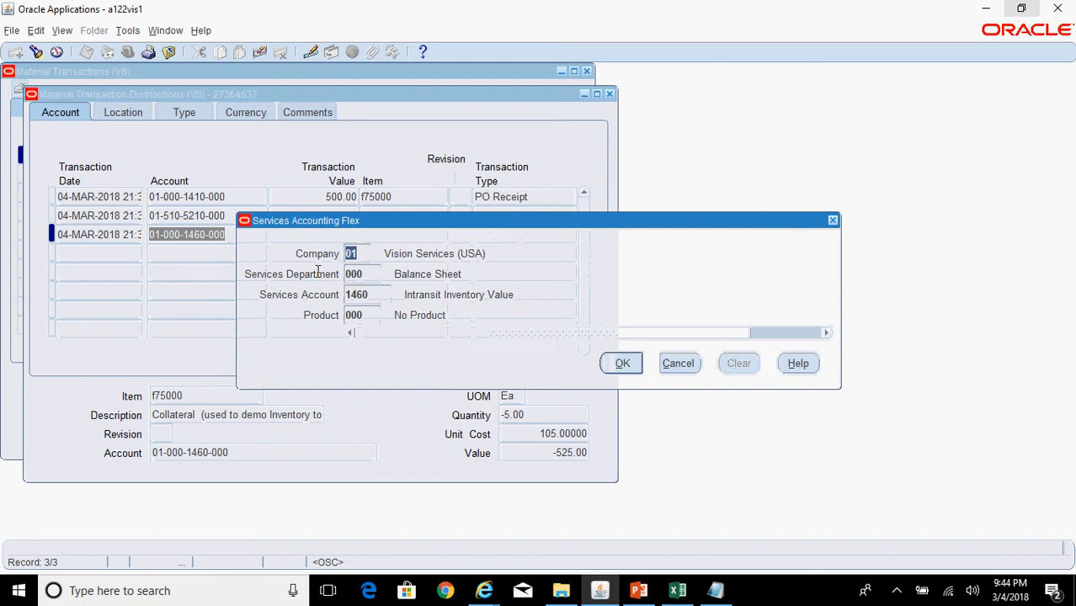
left_click(677, 364)
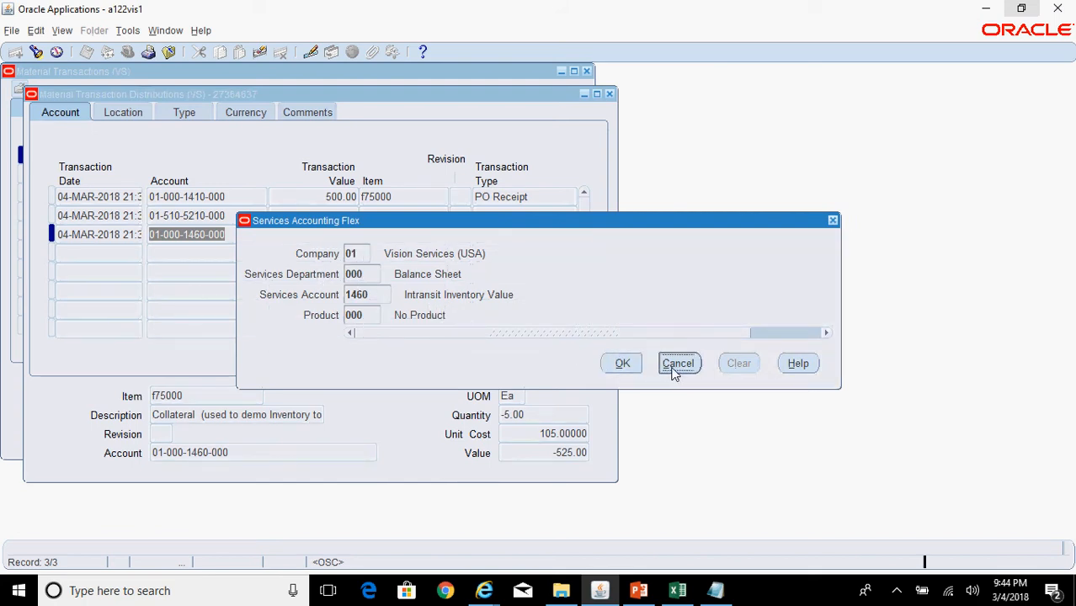
left_click(226, 213)
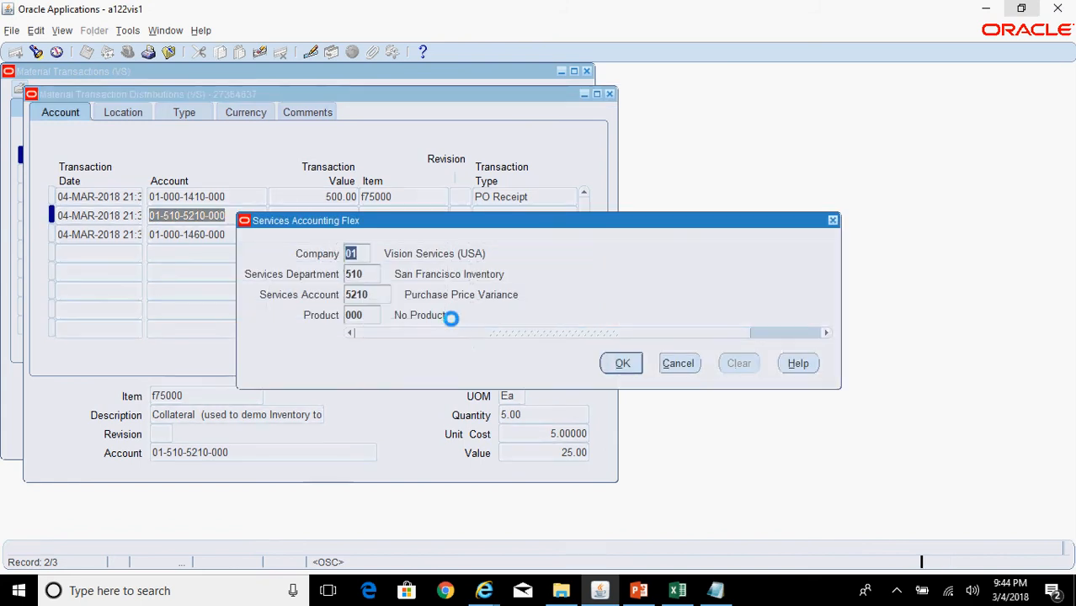
left_click(679, 365)
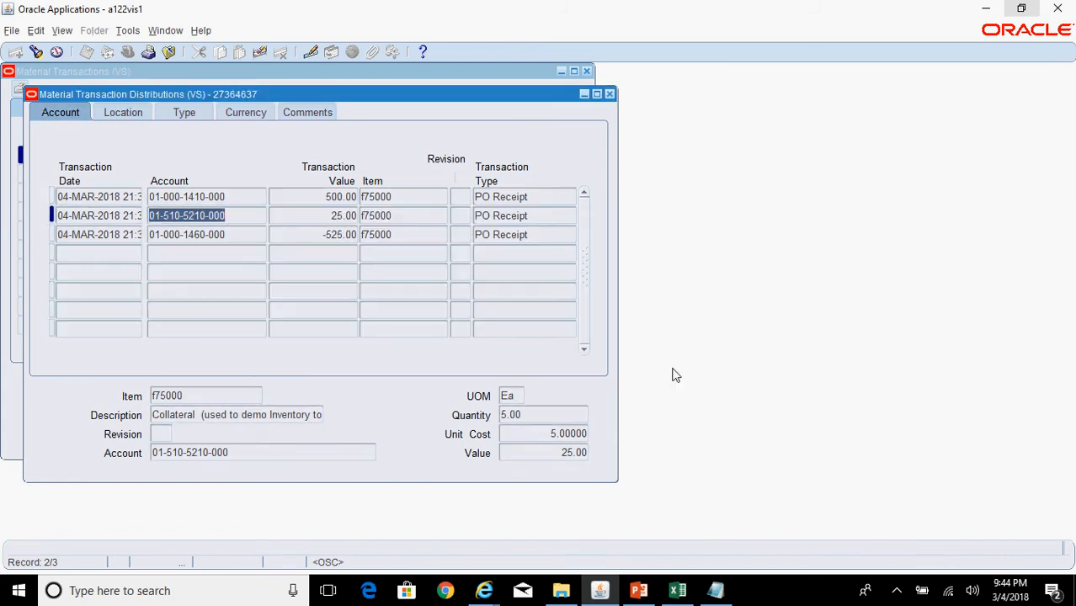
Examine the quantity, unit cost and value of the purchase price variance distribution line.
left_click(525, 414)
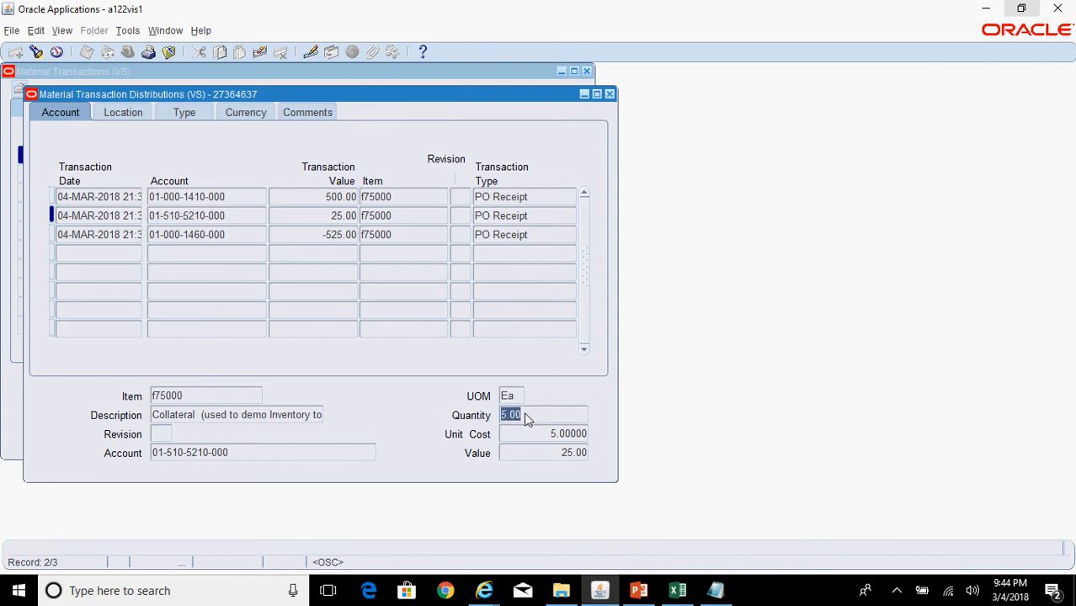
left_click(575, 439)
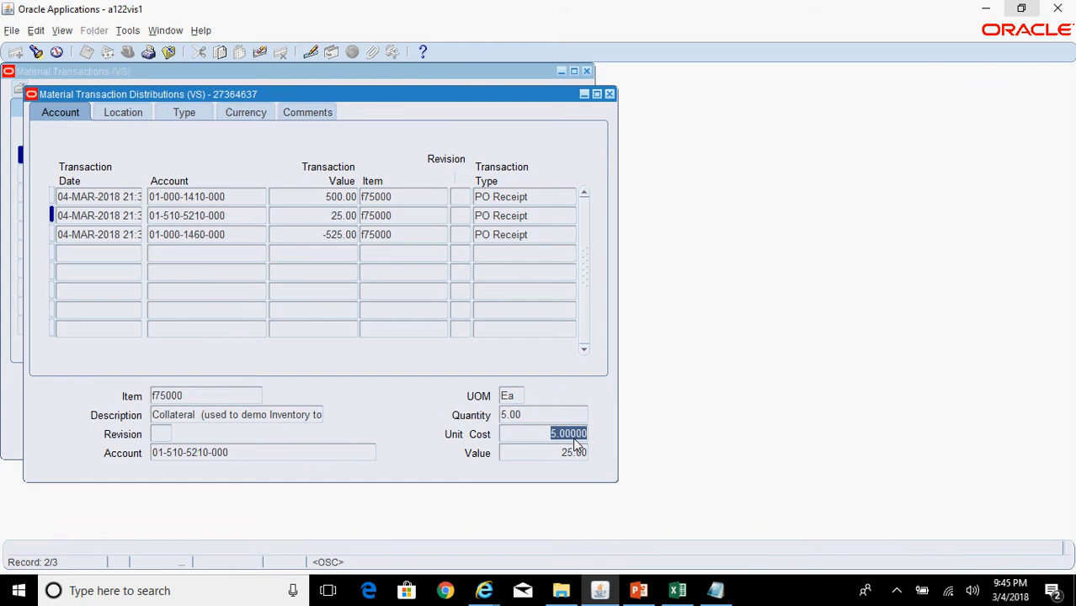
left_click(572, 438)
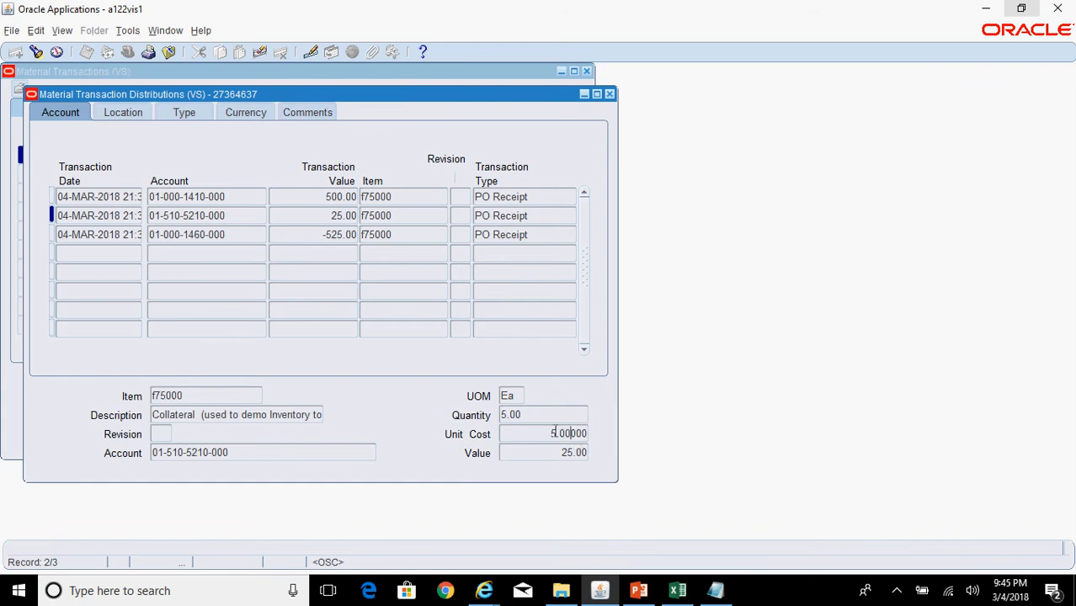
double_click(537, 420)
double_click(565, 452)
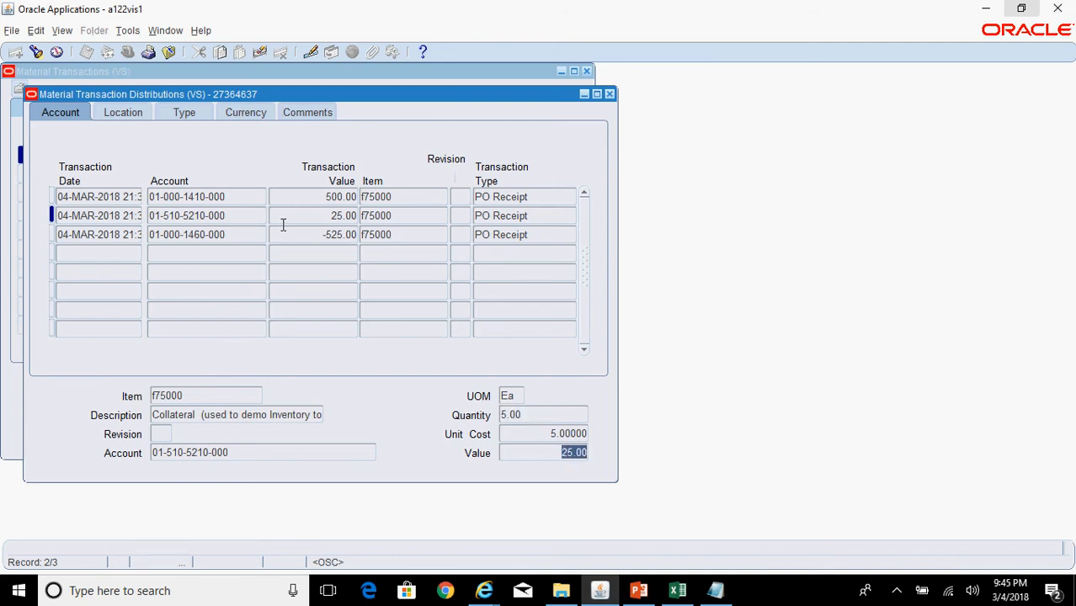
double_click(532, 415)
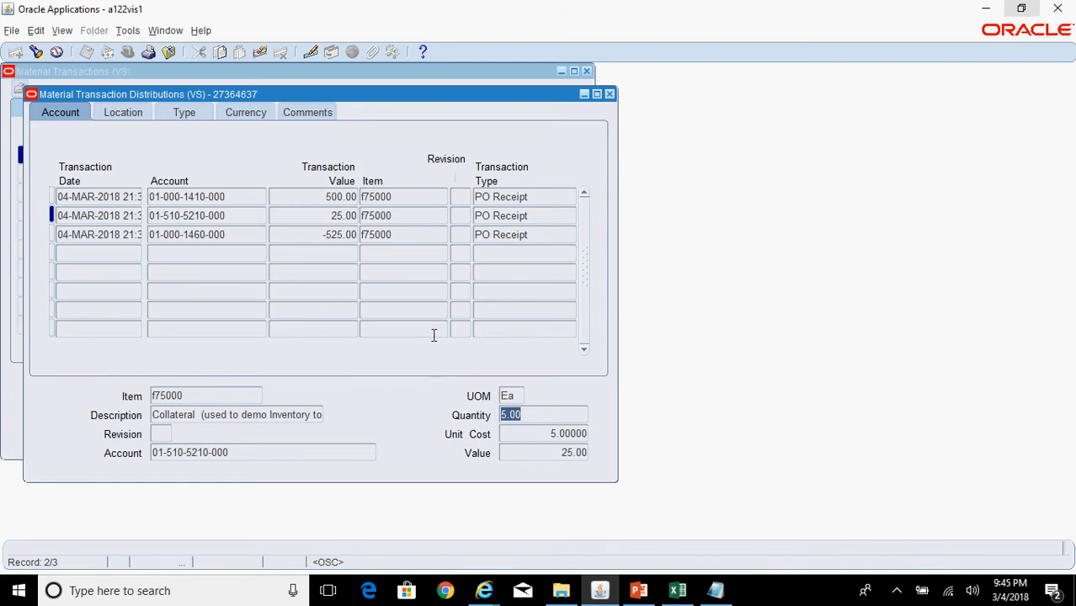
Check the Notepad notes, then close the material transaction distributions and the material transactions results.
left_click(715, 590)
left_click(167, 151)
left_click(610, 95)
left_click(587, 74)
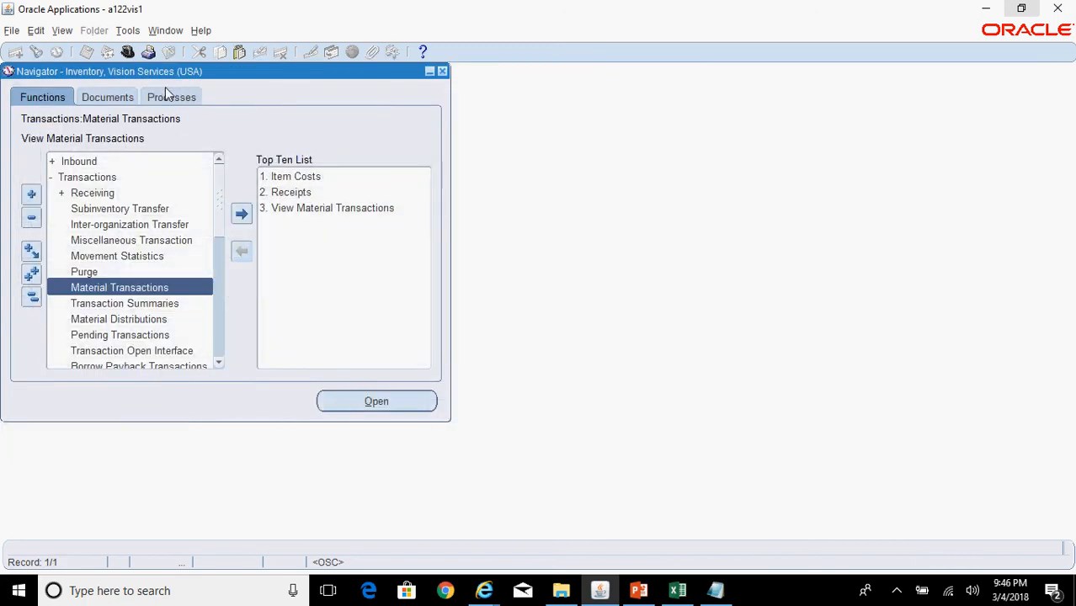
Switch the responsibility to Payables, Vision Services (USA).
left_click(129, 53)
type("p")
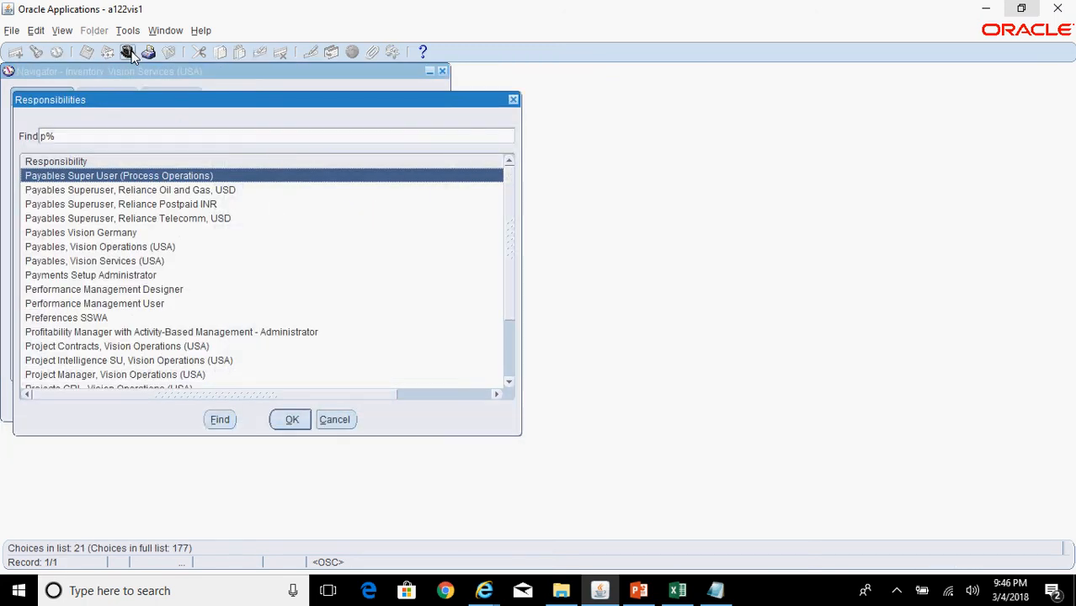
type("ay")
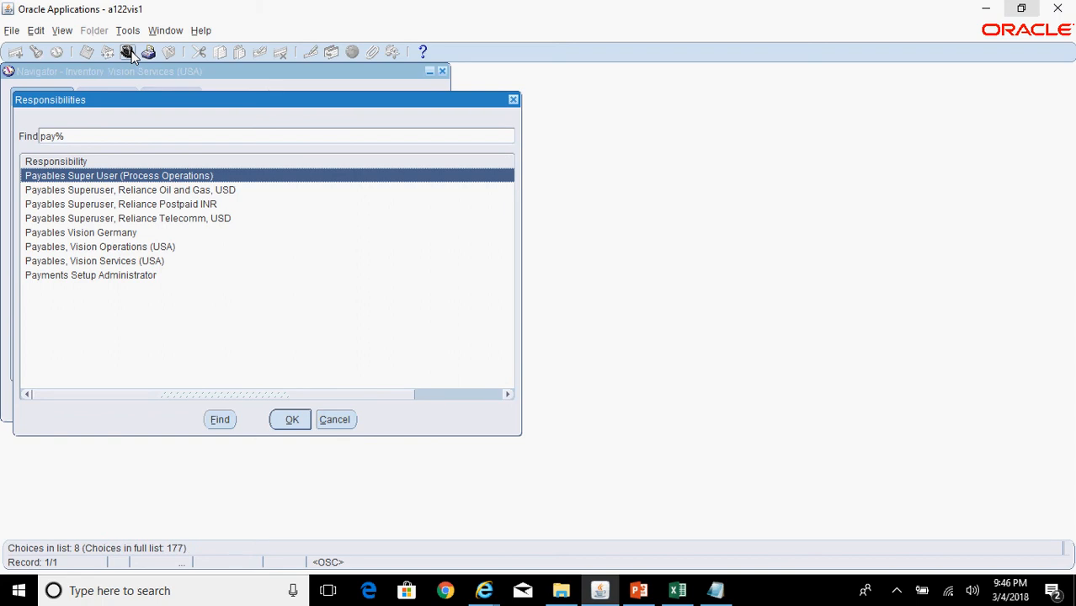
key("Down")
key("Down")
key("Down")
key("Down")
key("Down")
key("Down")
key("Return")
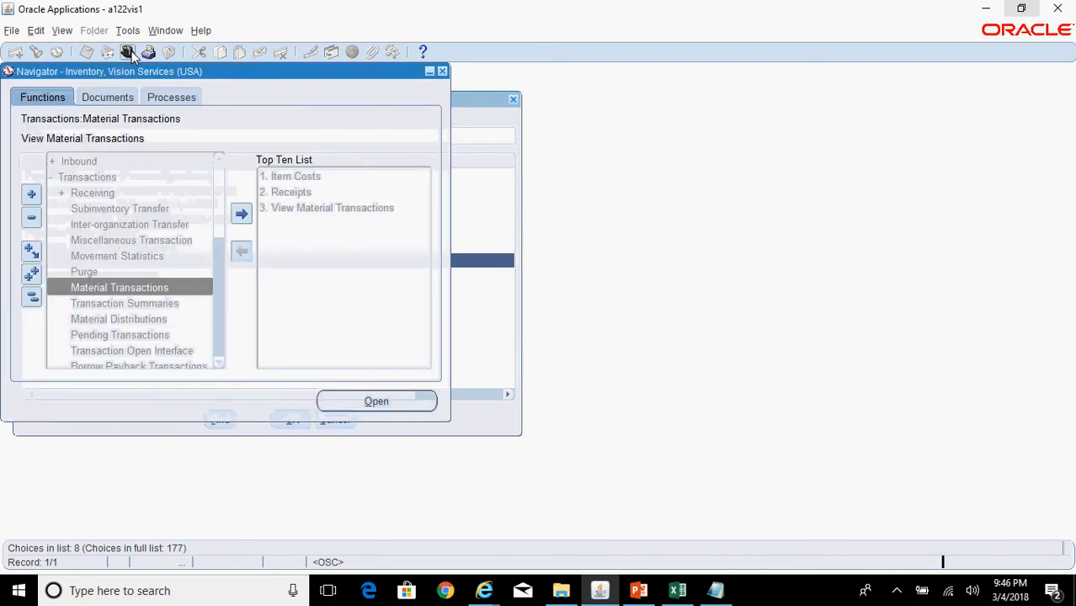
Open the Invoices entry function under Invoices: Entry to start a standard invoice.
double_click(113, 160)
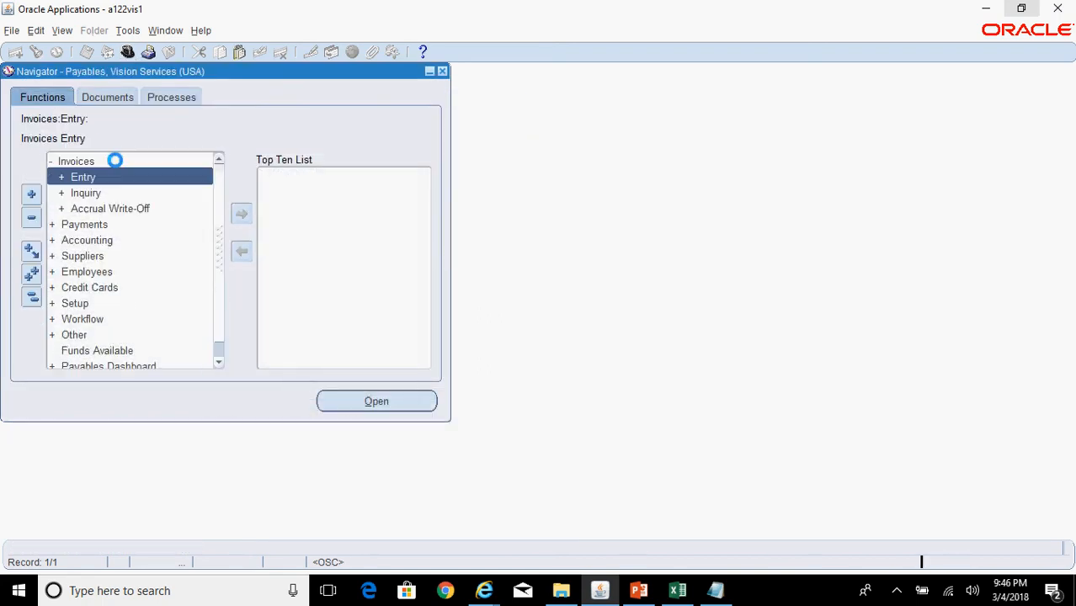
double_click(113, 175)
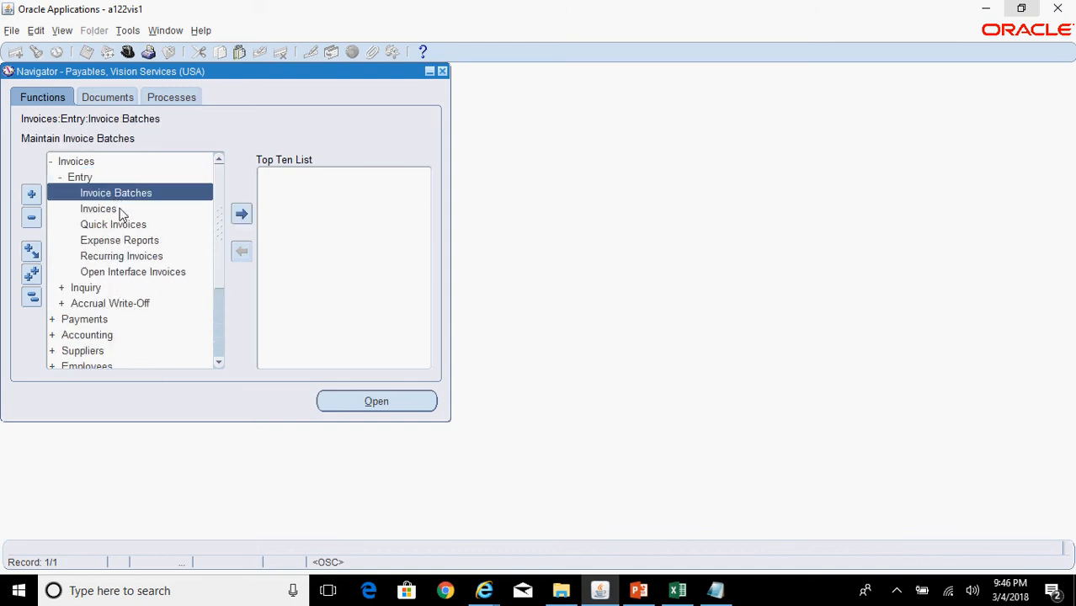
double_click(119, 210)
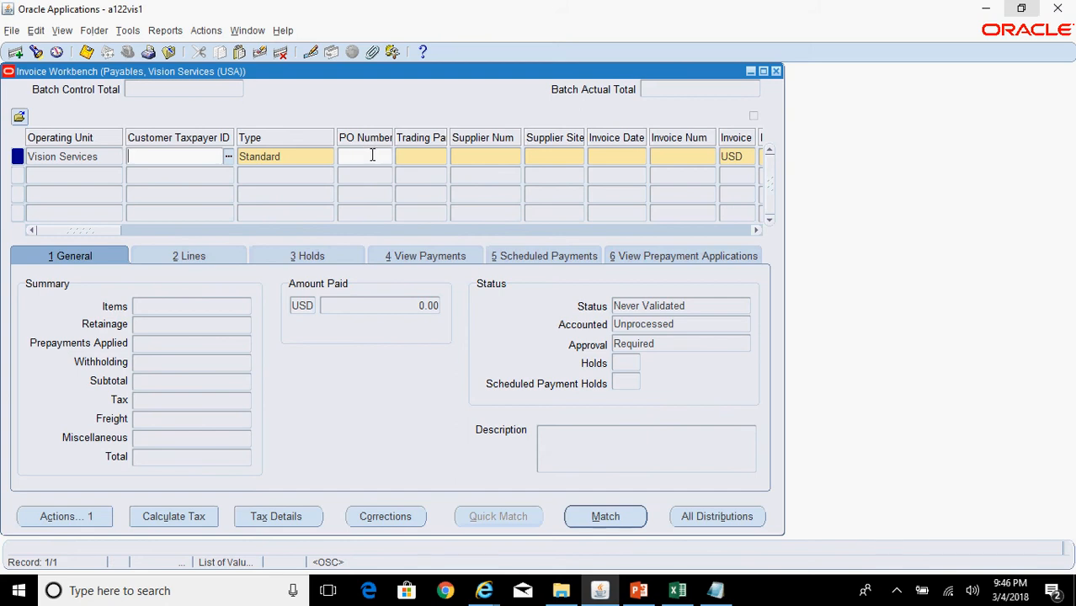
Copy the purchase order number from the Notepad notes into the invoice's PO Number to fill in the supplier details.
left_click(729, 596)
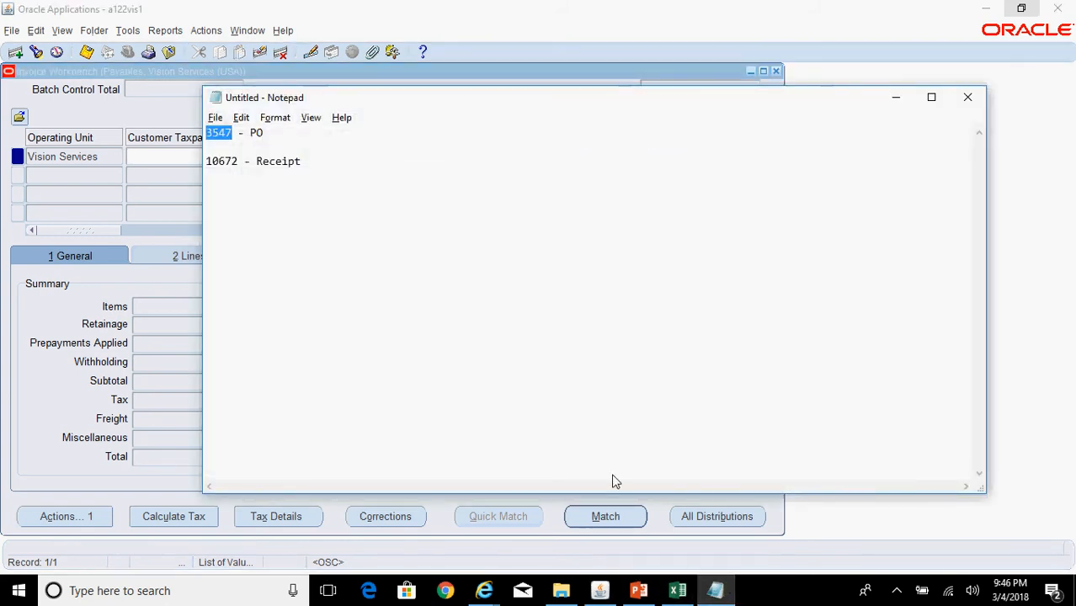
key("ctrl+c")
key("alt+Tab")
key("ctrl+v")
key("Tab")
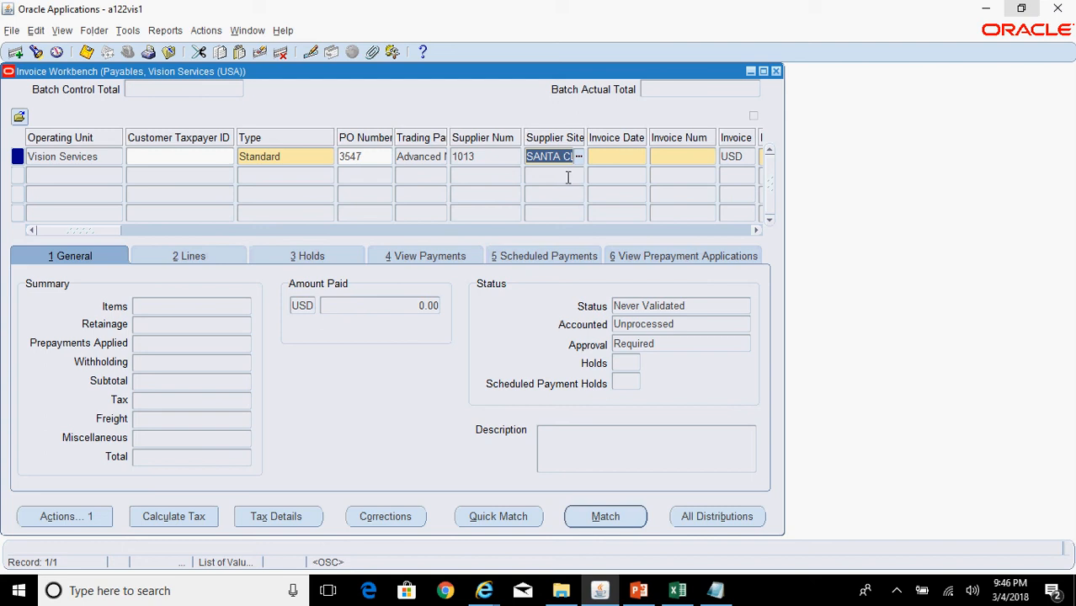
Accept the current date as the invoice date and set the invoice number to AD100.
left_click(615, 159)
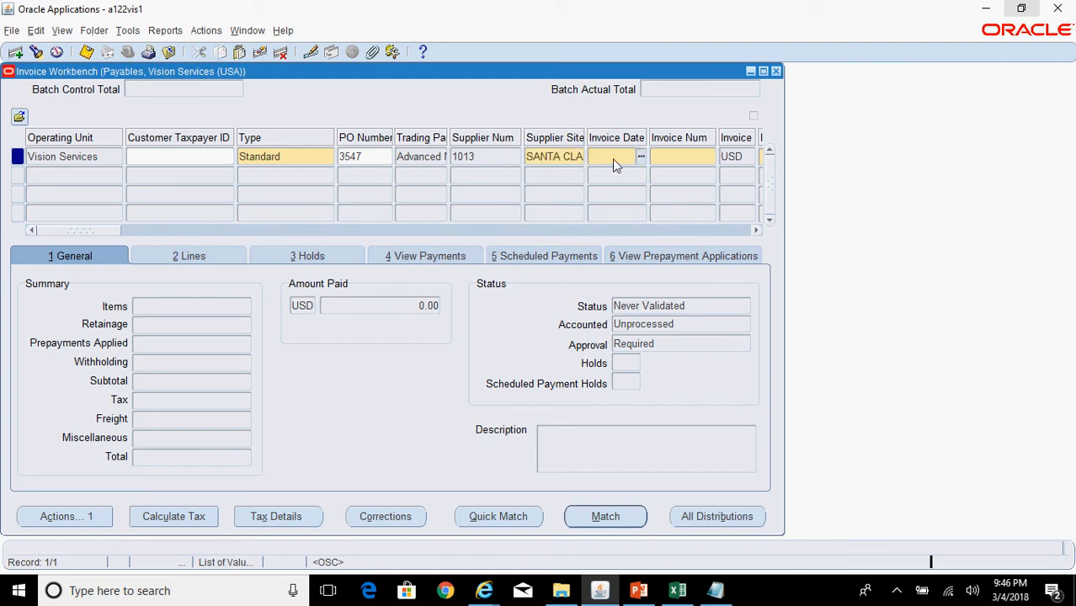
key("Tab")
type("AD100")
key("Tab")
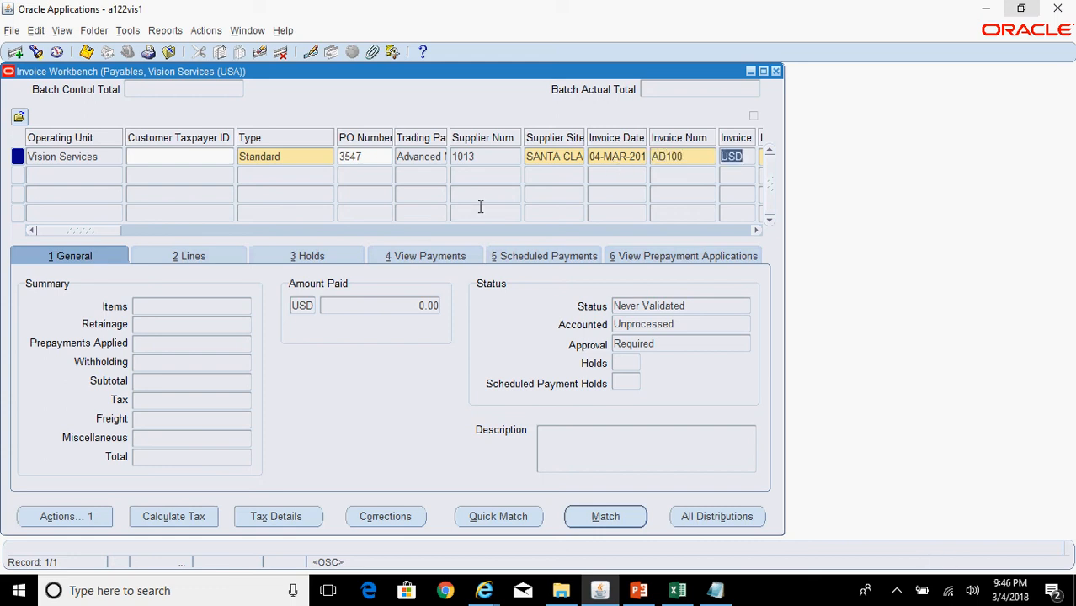
left_click_drag(97, 229, 124, 238)
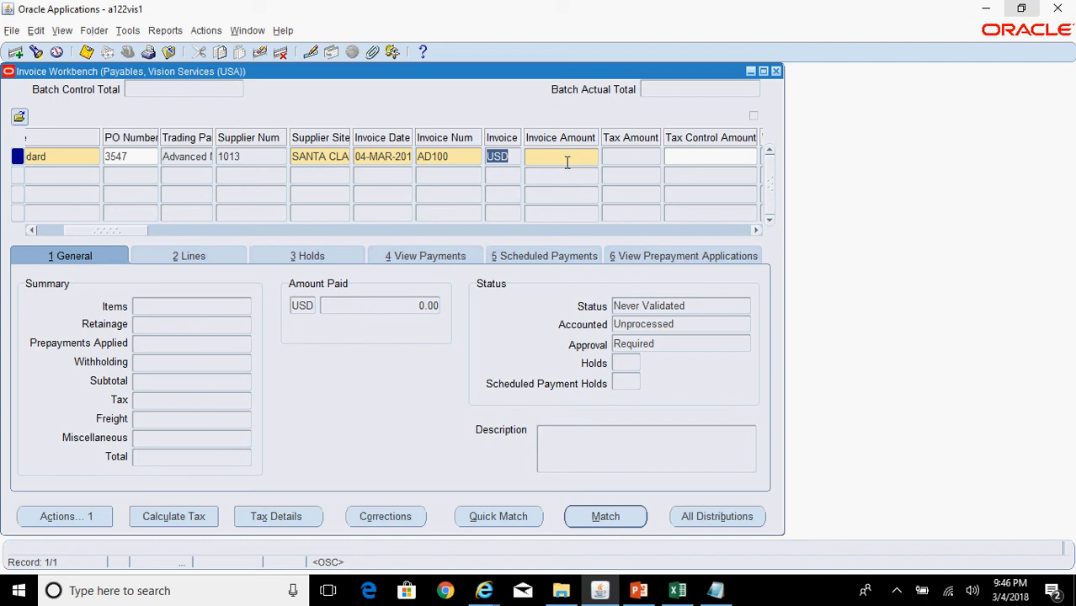
Switch to the PPV and IPV example slide in PowerPoint and open Calculator.
left_click(639, 590)
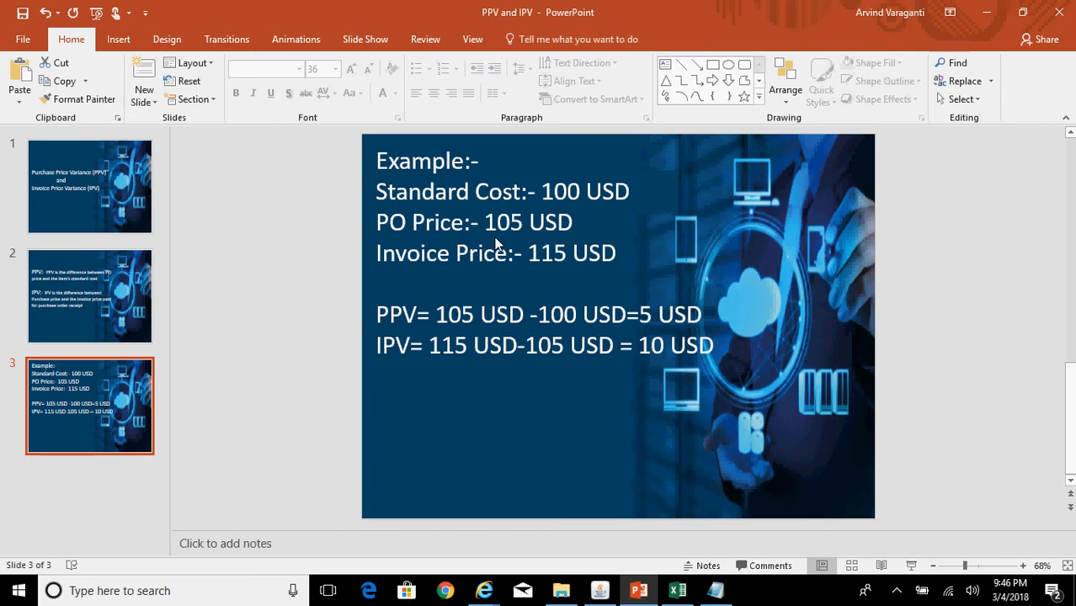
key("super+r")
type("ca")
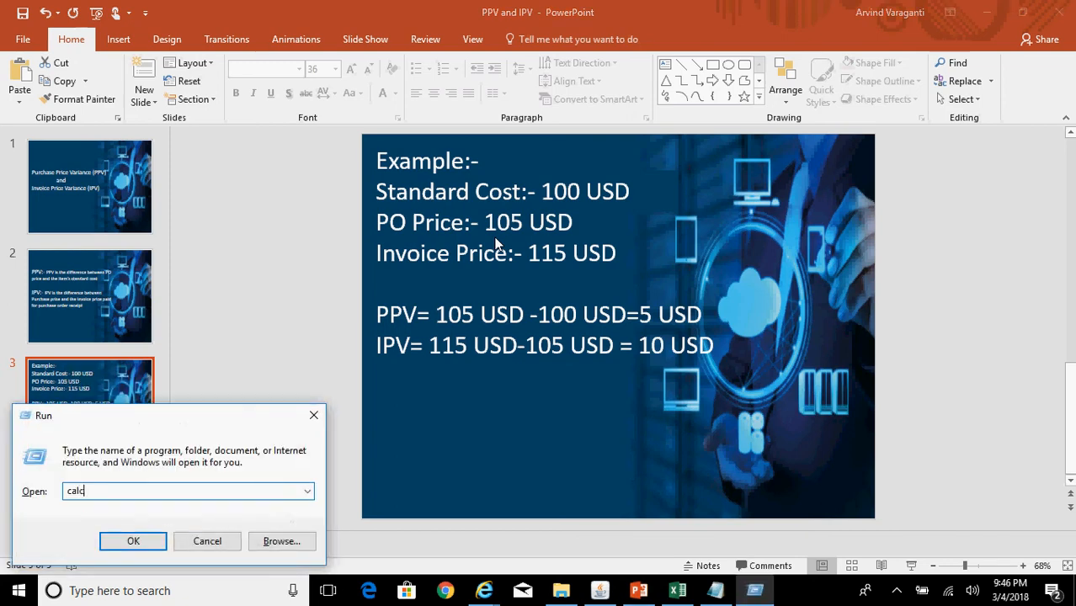
key("Return")
key("5")
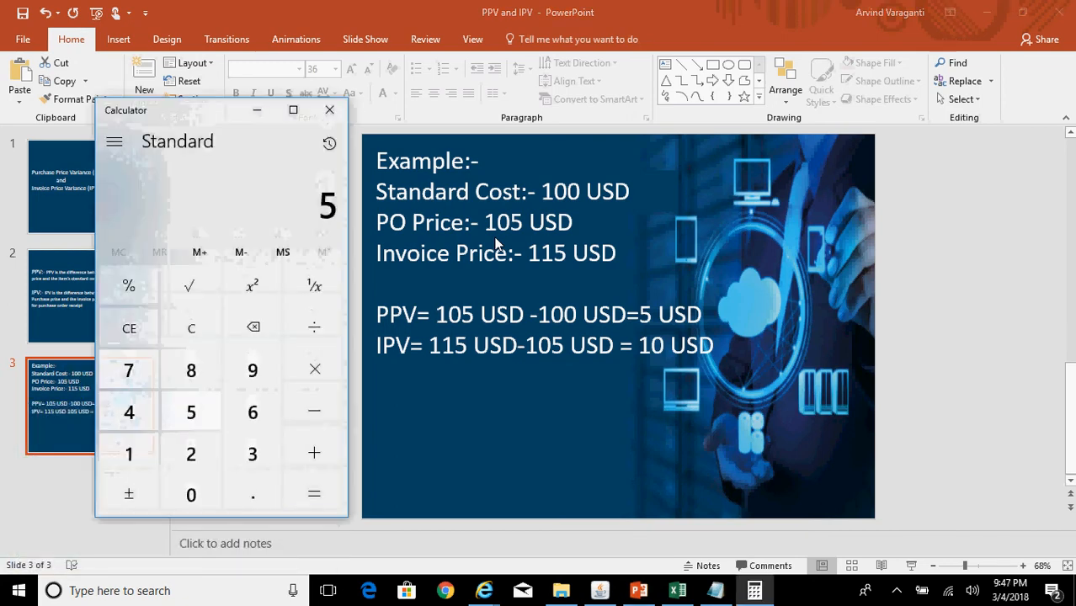
key("minus")
key("Escape")
type("525")
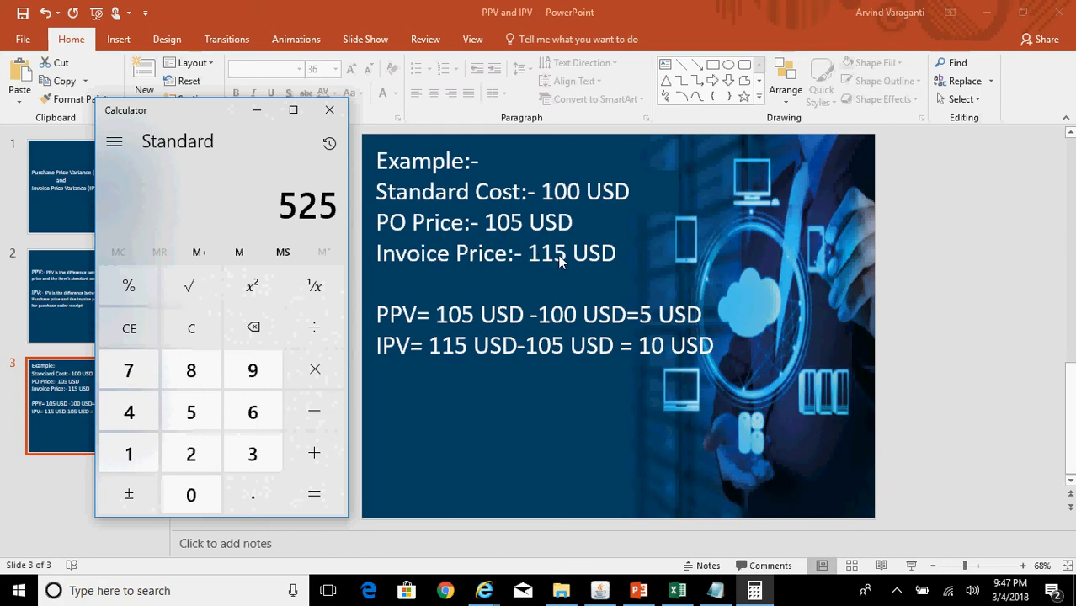
key("Escape")
Calculate the invoice amount by multiplying the quantity 5 by the invoice price 115.
type("5")
key("asterisk")
type("115")
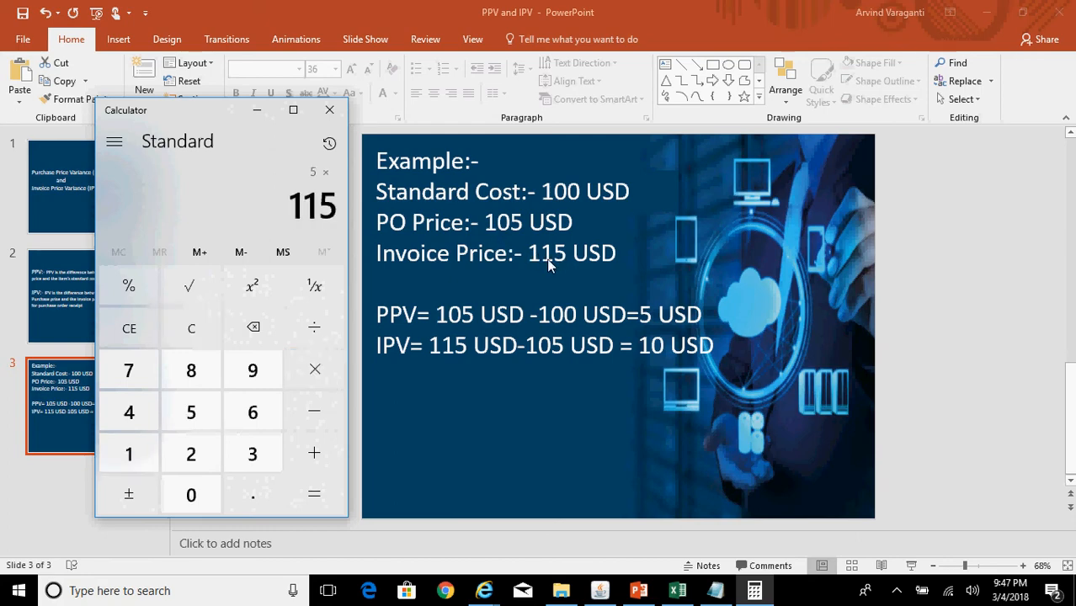
key("Return")
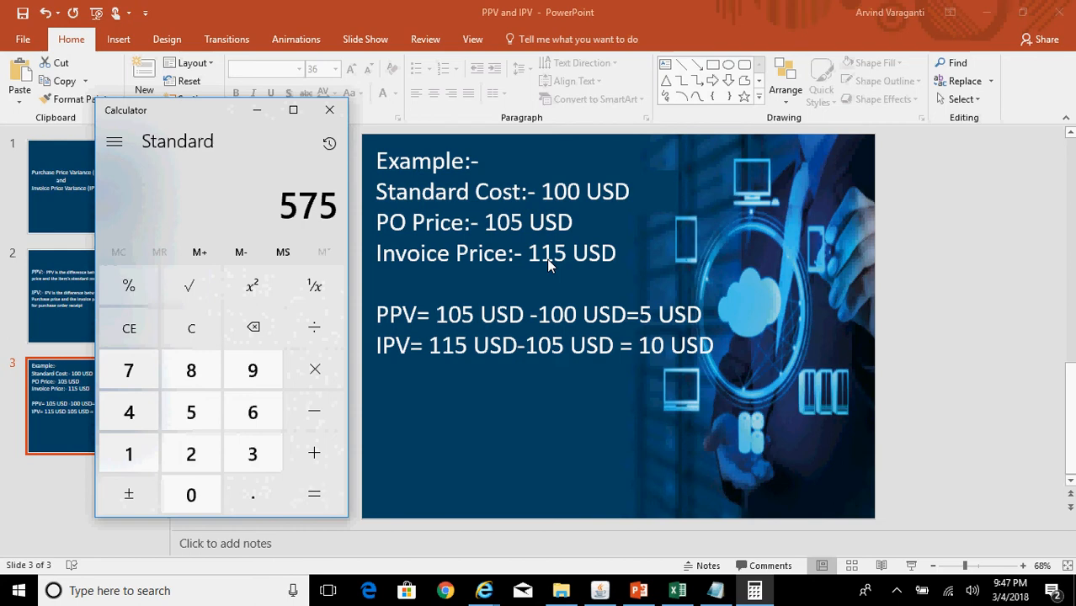
Return to Oracle, set the invoice amount to 575 and find the purchase order's shipments for matching.
left_click(599, 590)
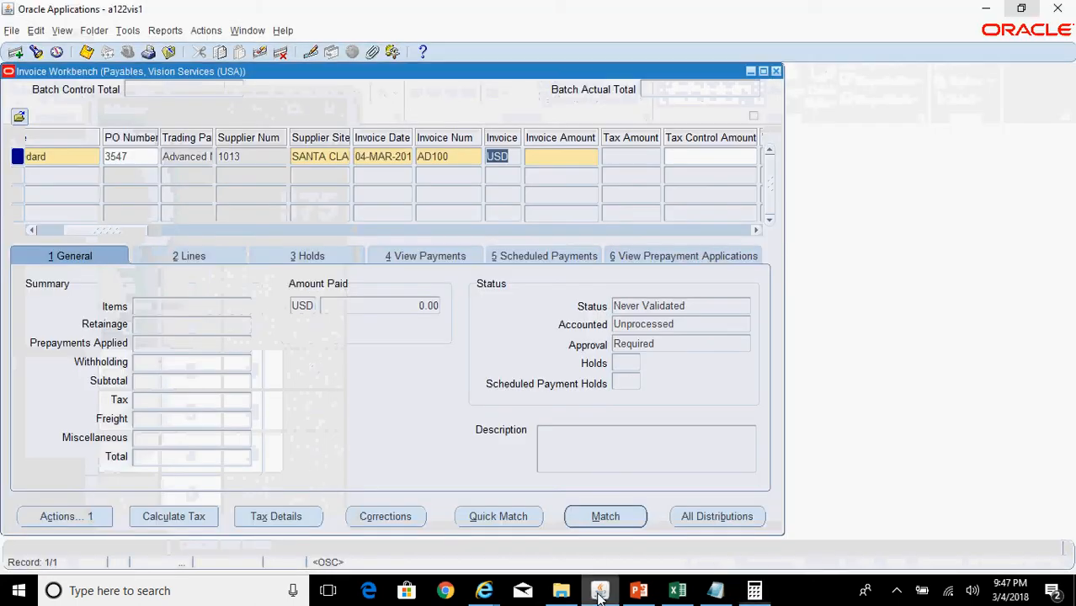
left_click(559, 158)
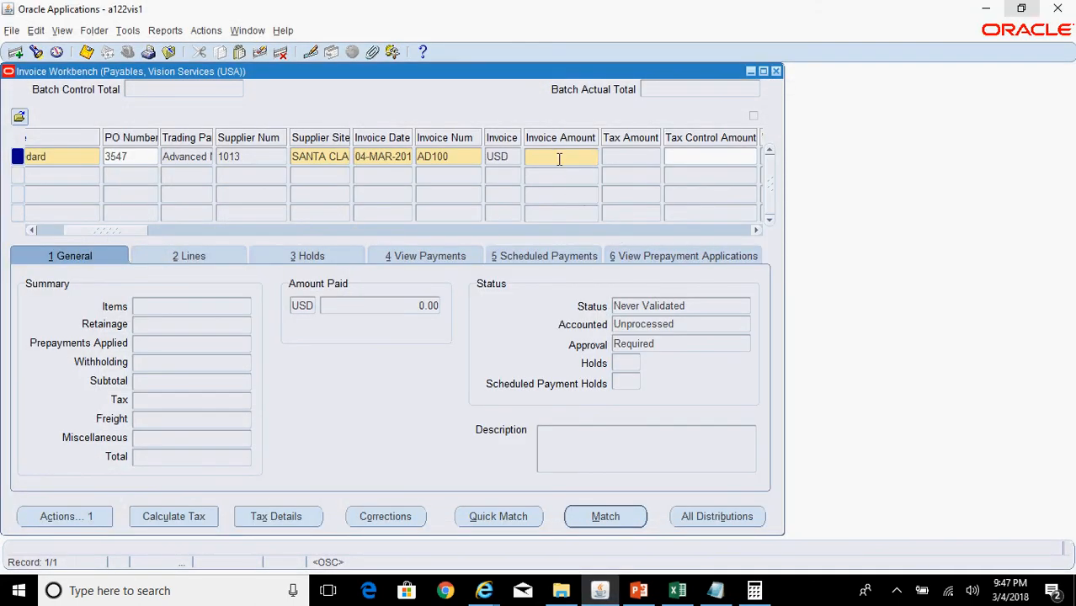
left_click(623, 522)
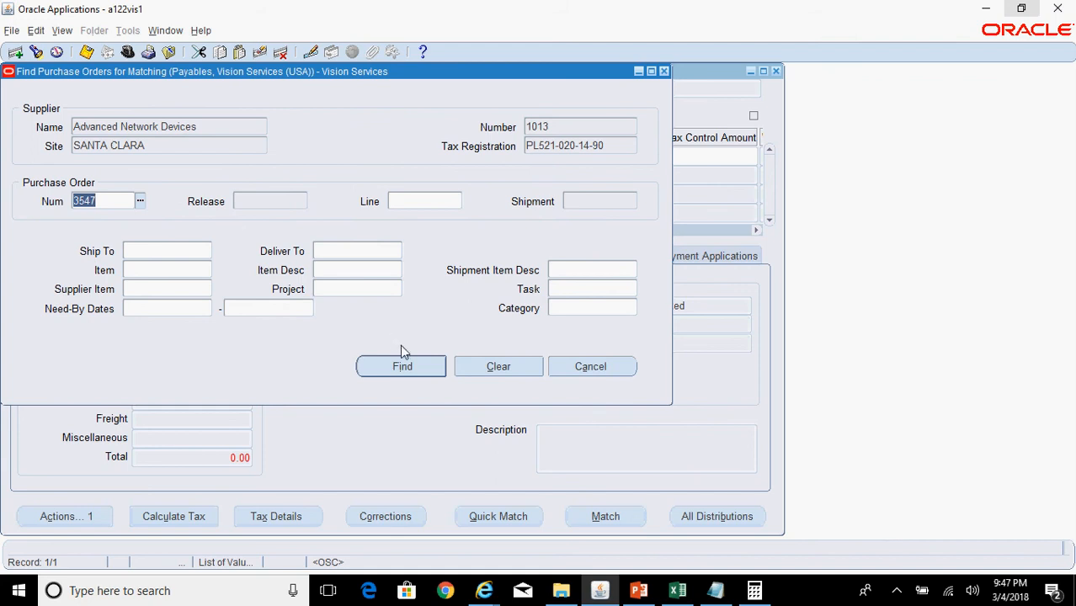
left_click(412, 367)
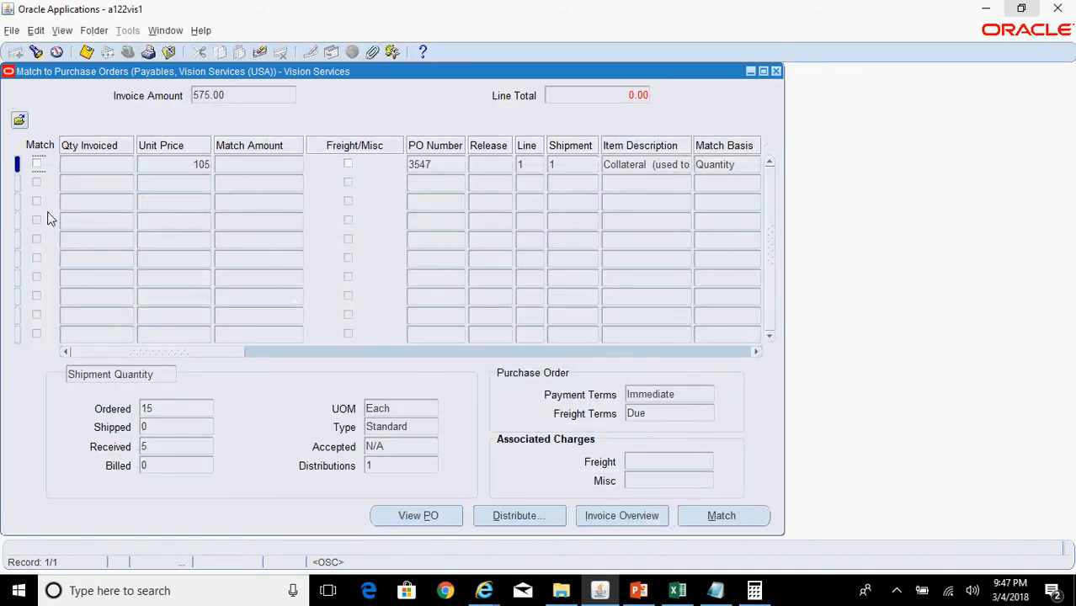
Match the invoice to the purchase order shipment with quantity 5 and unit price 115, save, and return to the Invoice Workbench.
left_click(36, 164)
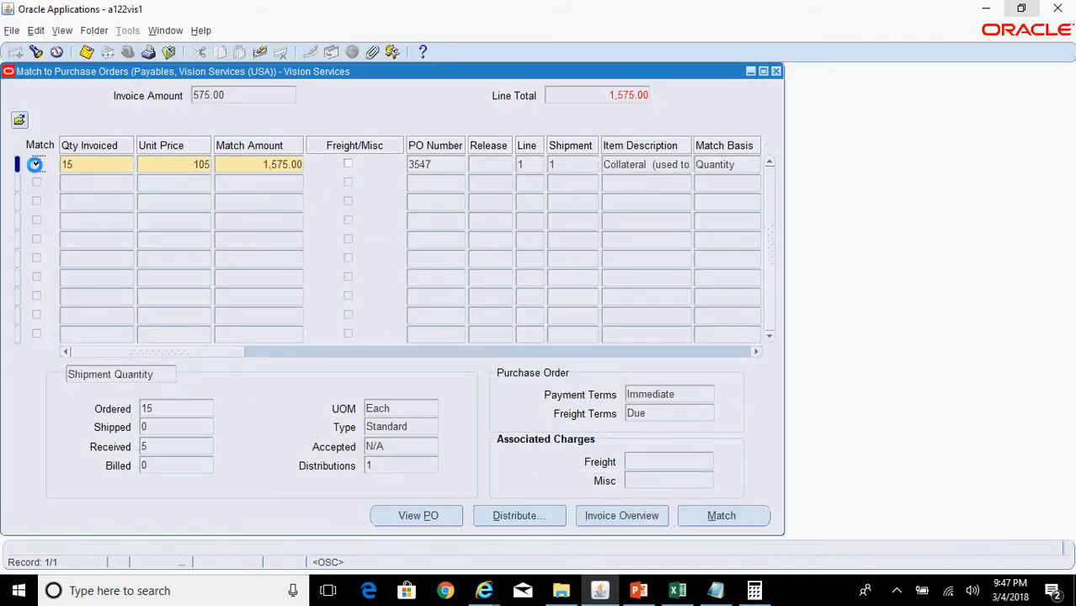
double_click(91, 164)
type("5")
key("Tab")
key("BackSpace")
type("115")
key("Tab")
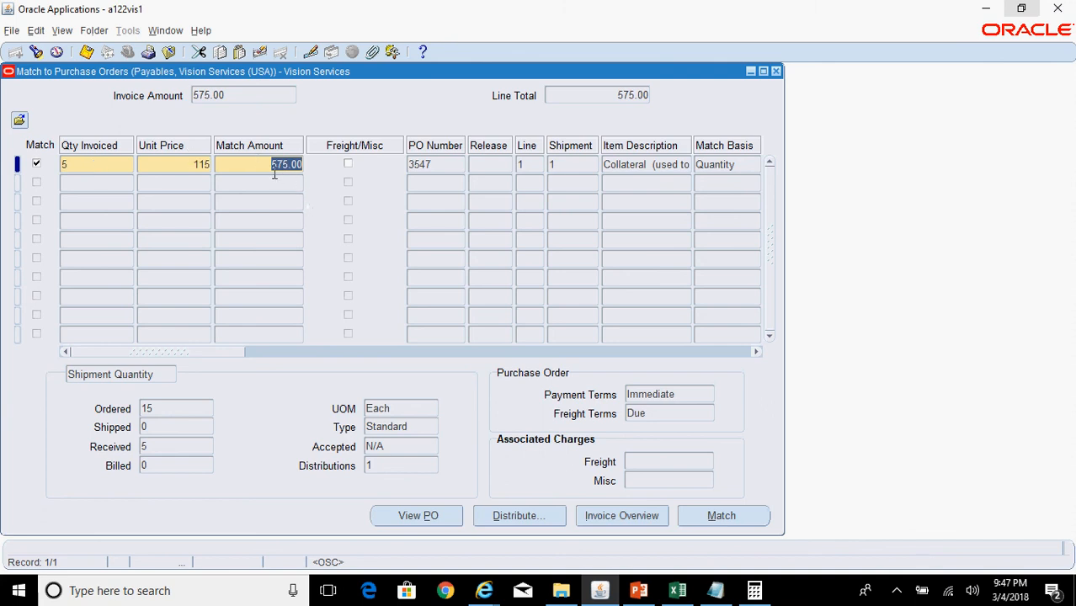
left_click(88, 53)
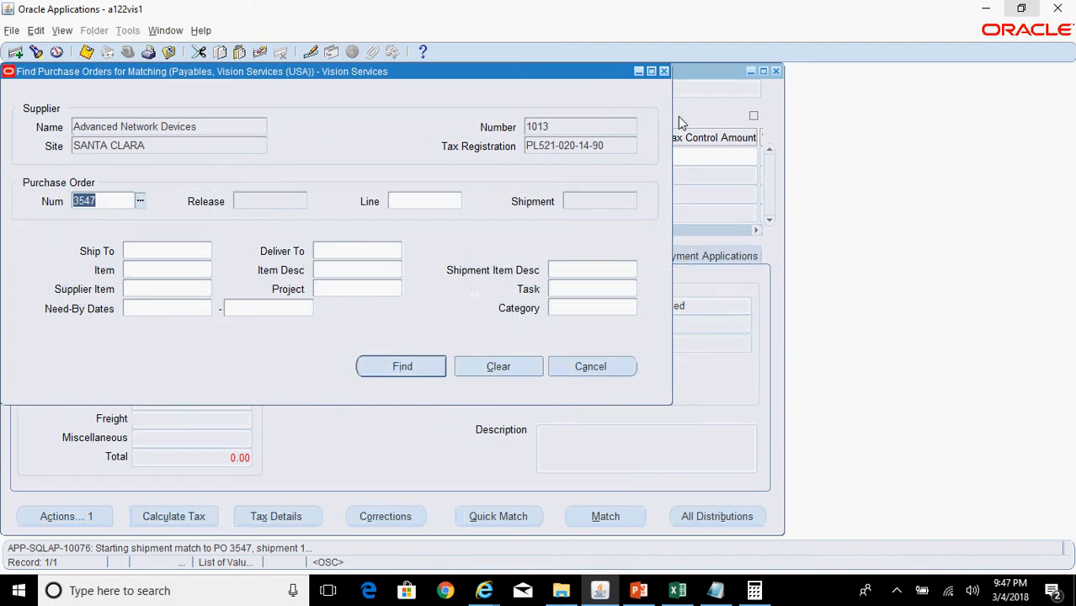
left_click(665, 76)
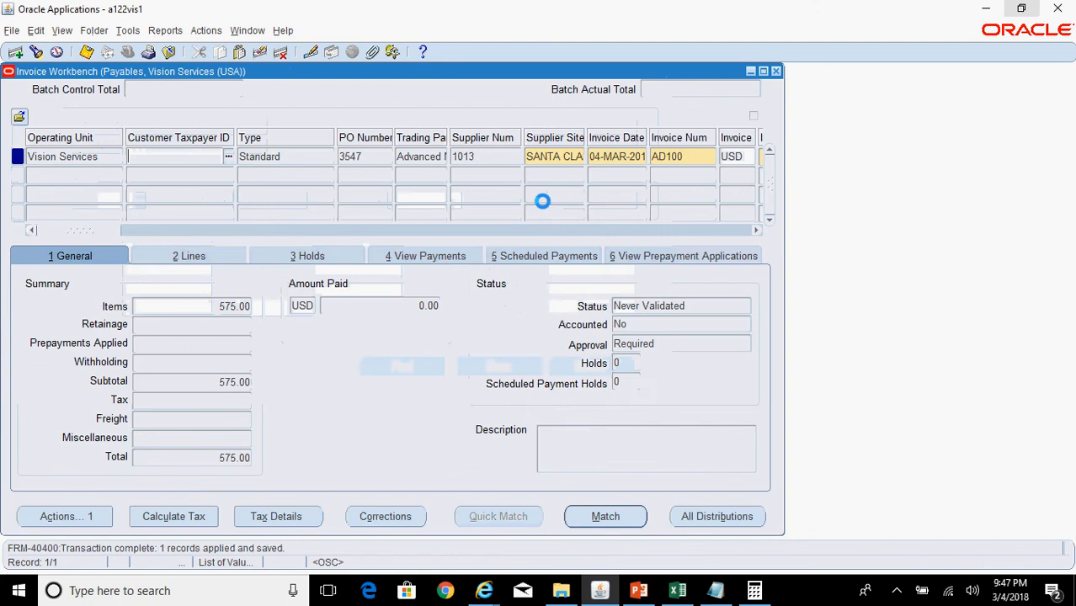
Review the distribution account of the invoice's matched line and return to the invoice's general summary.
left_click(216, 257)
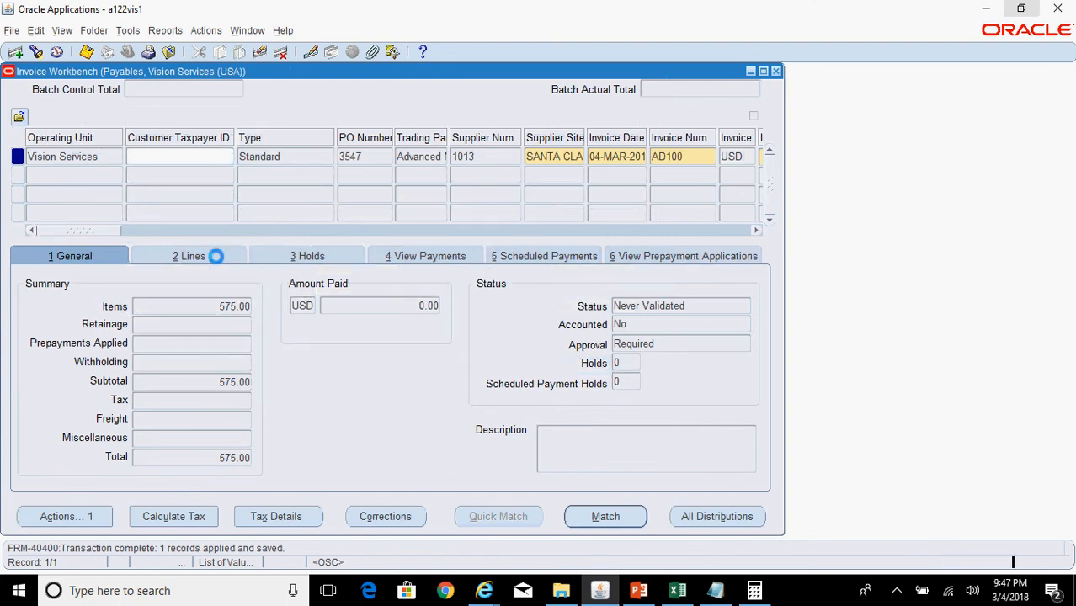
mouse_move(79, 438)
left_mouse_down()
mouse_move(143, 446)
mouse_move(63, 443)
left_mouse_up()
left_click(595, 472)
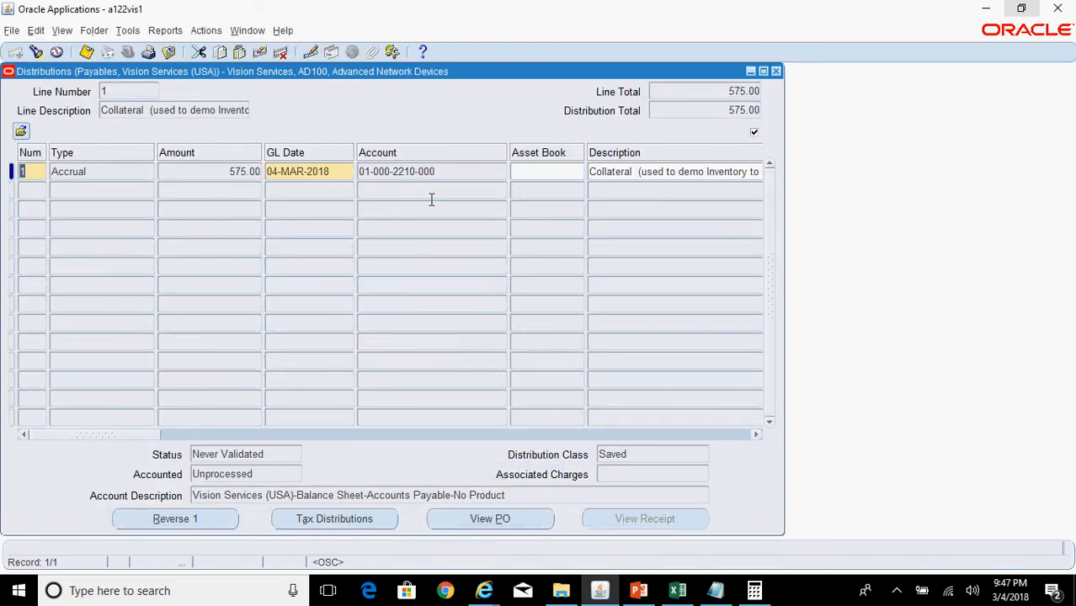
left_click(459, 174)
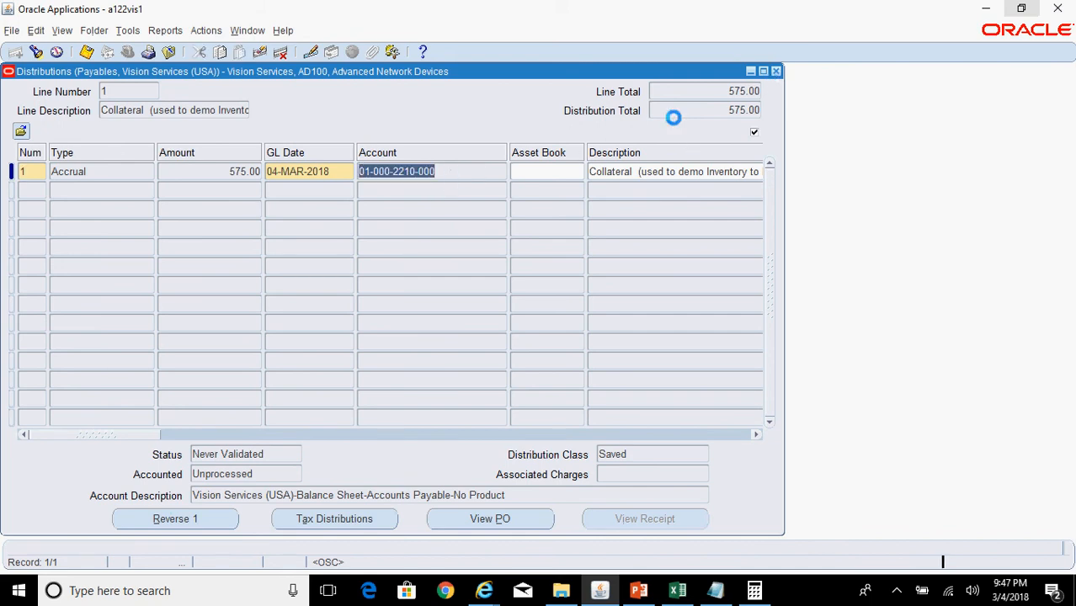
left_click(776, 72)
left_click(106, 259)
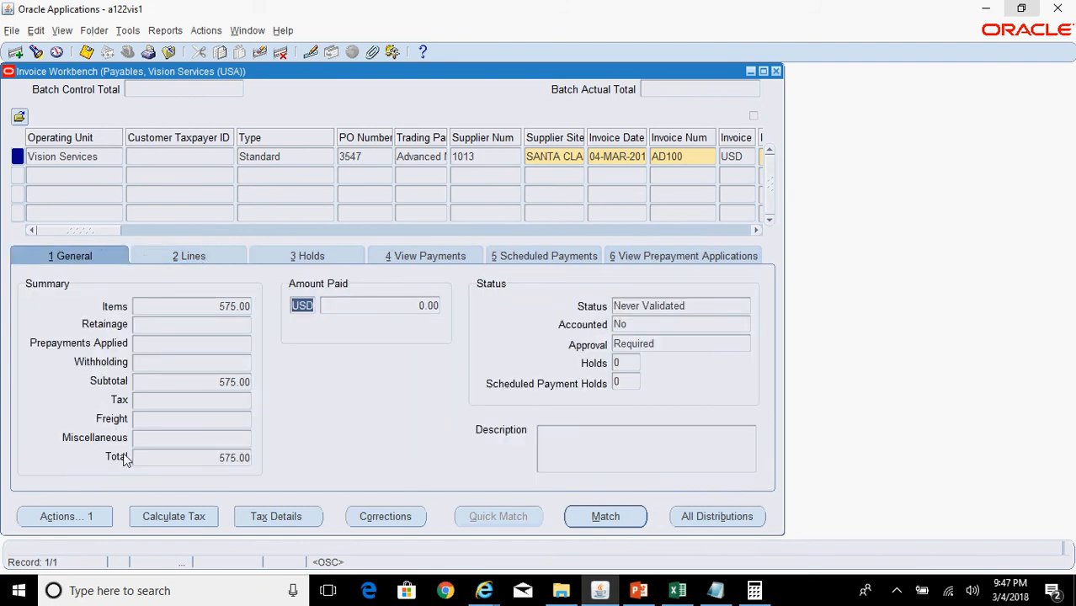
Validate invoice AD100 and check its validation status.
left_click(85, 514)
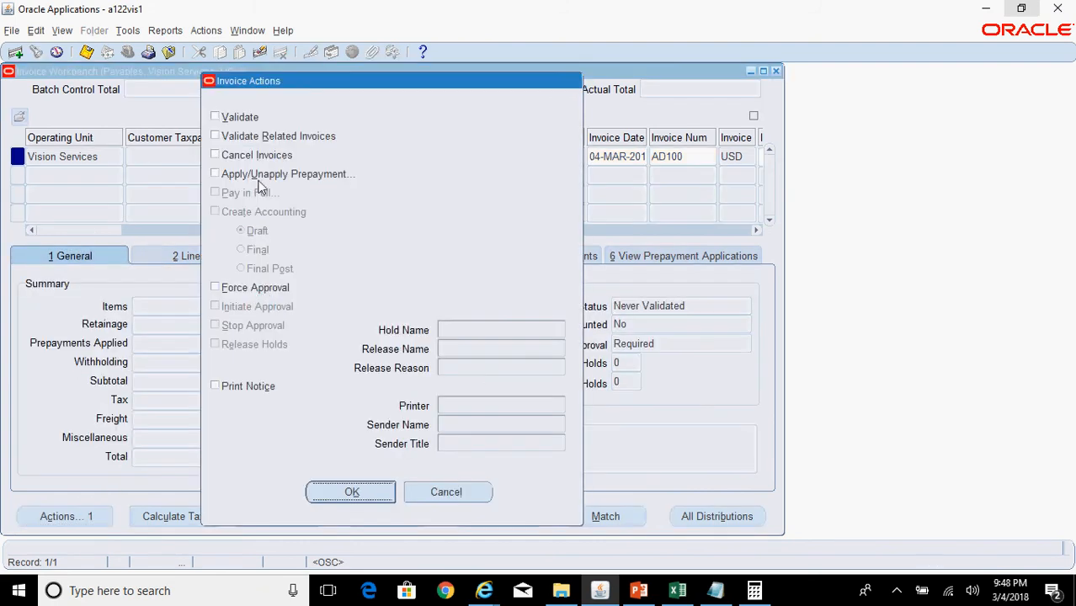
left_click(243, 120)
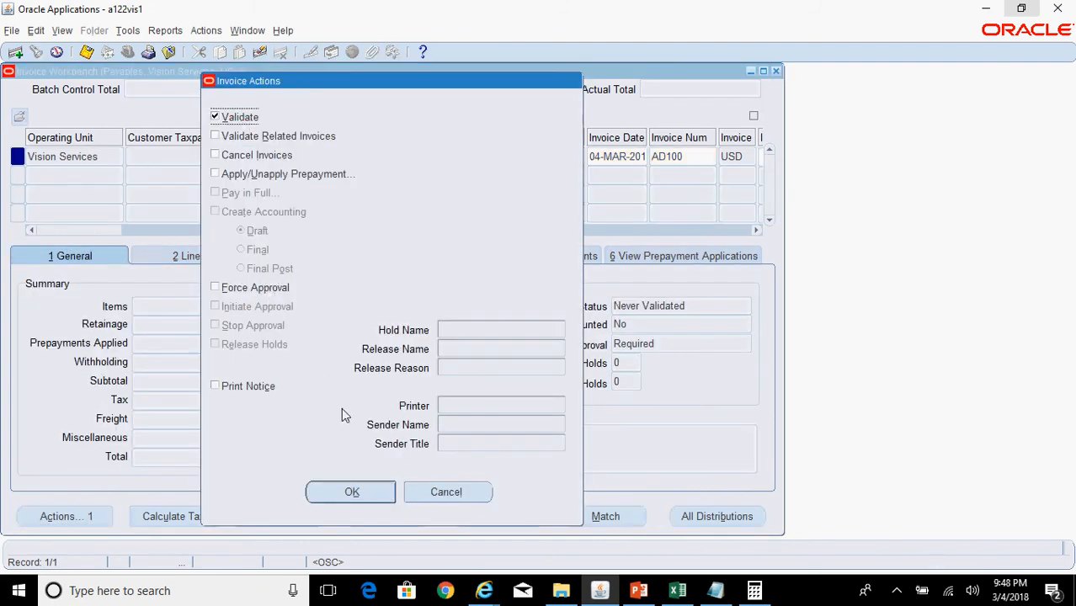
left_click(375, 497)
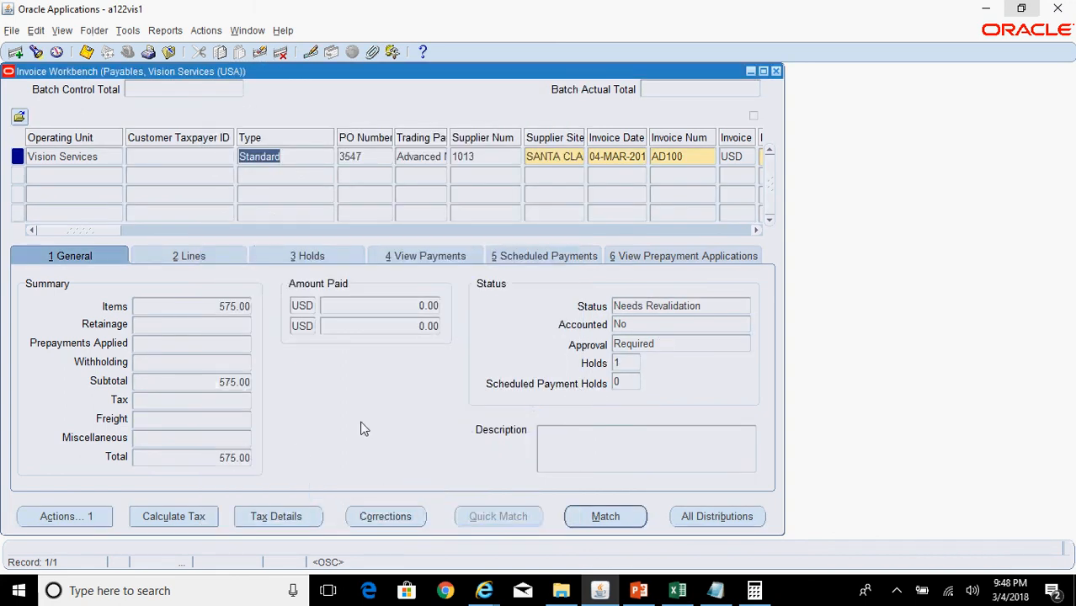
left_click(695, 306)
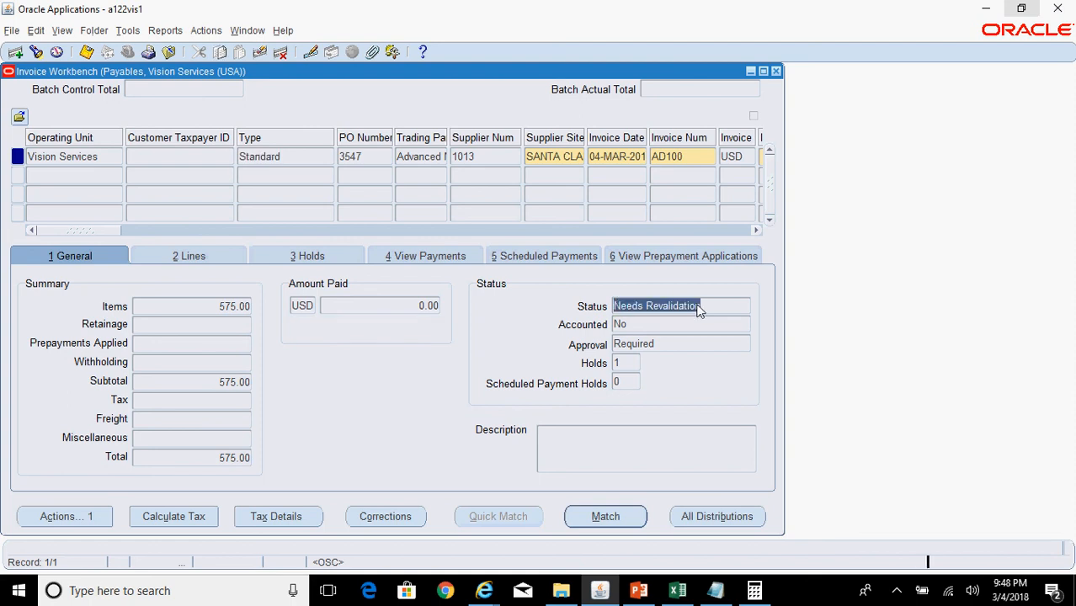
Examine the reason for the invoice's hold and compare it with the prices on the PPV and IPV example slide in PowerPoint.
left_click(325, 255)
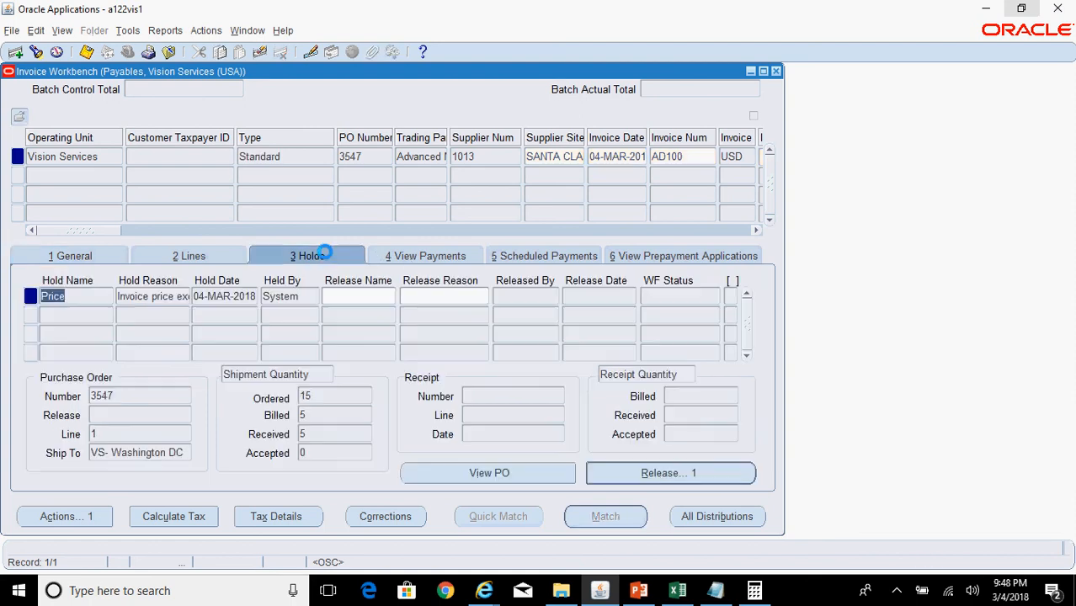
left_click_drag(134, 296, 201, 303)
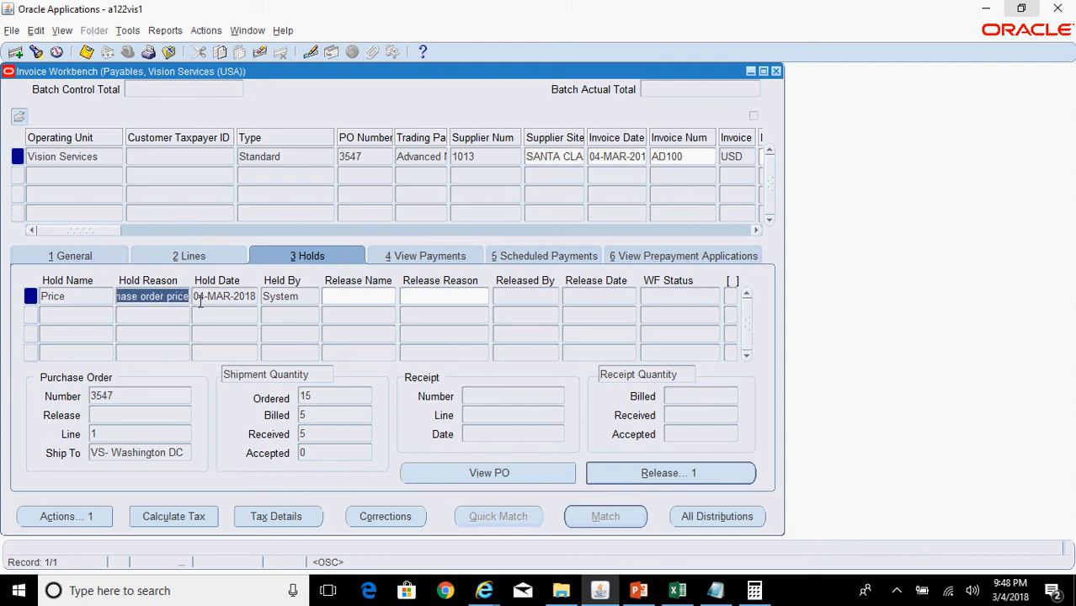
left_click(87, 256)
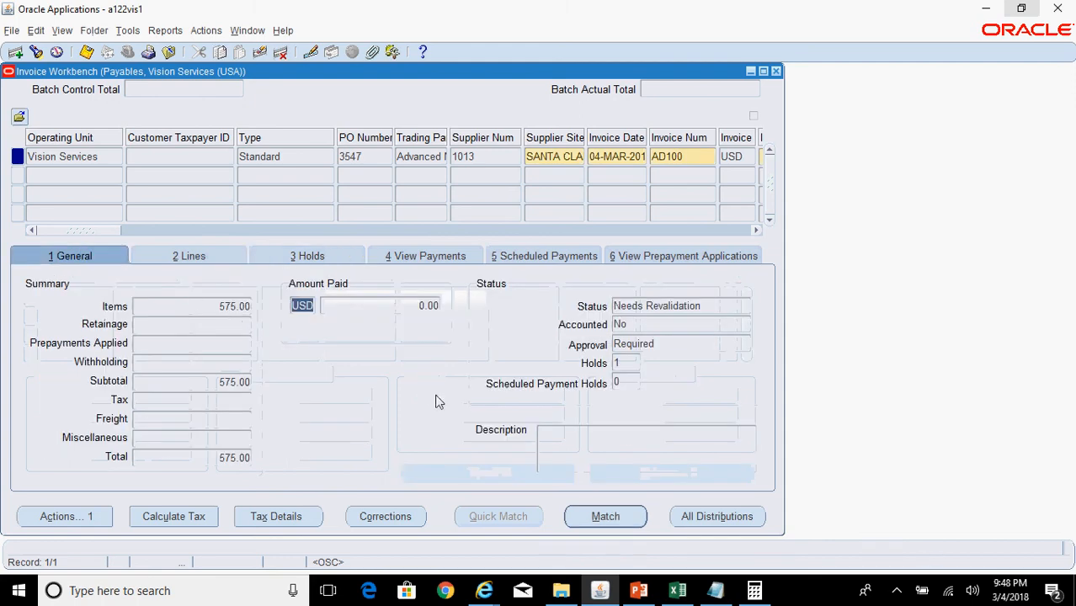
left_click(638, 590)
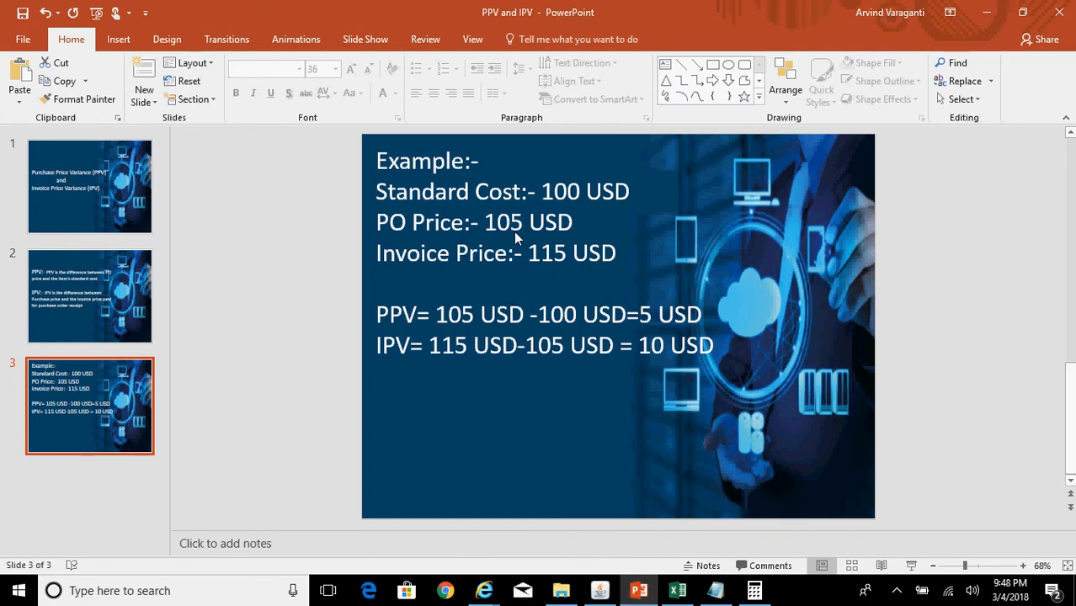
Return to Oracle, release the invoice's Price hold with the Match Override release name, and save.
left_click(603, 591)
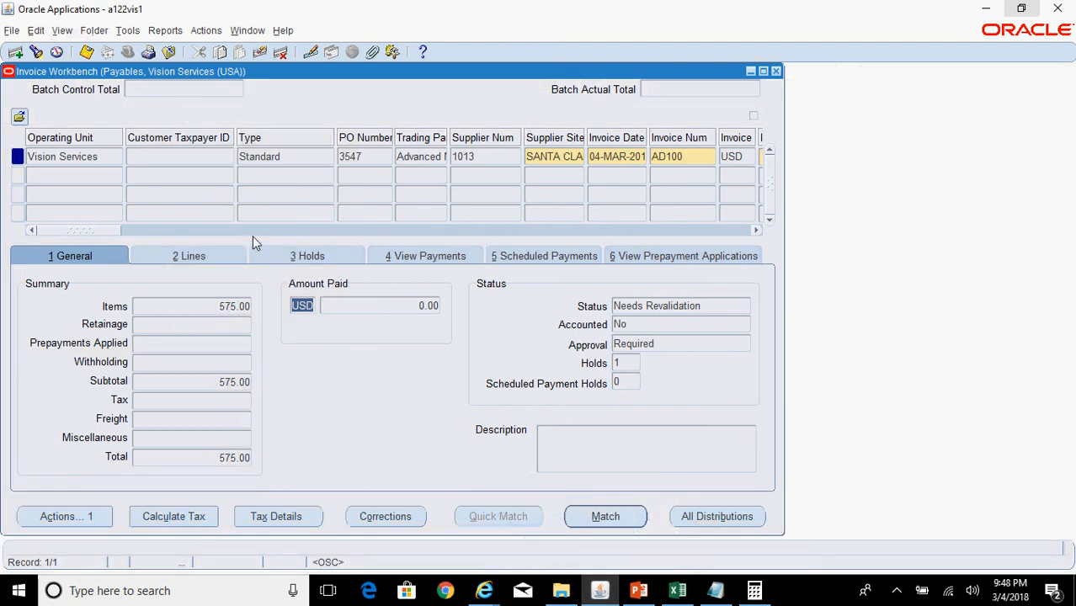
left_click(209, 257)
left_click(296, 254)
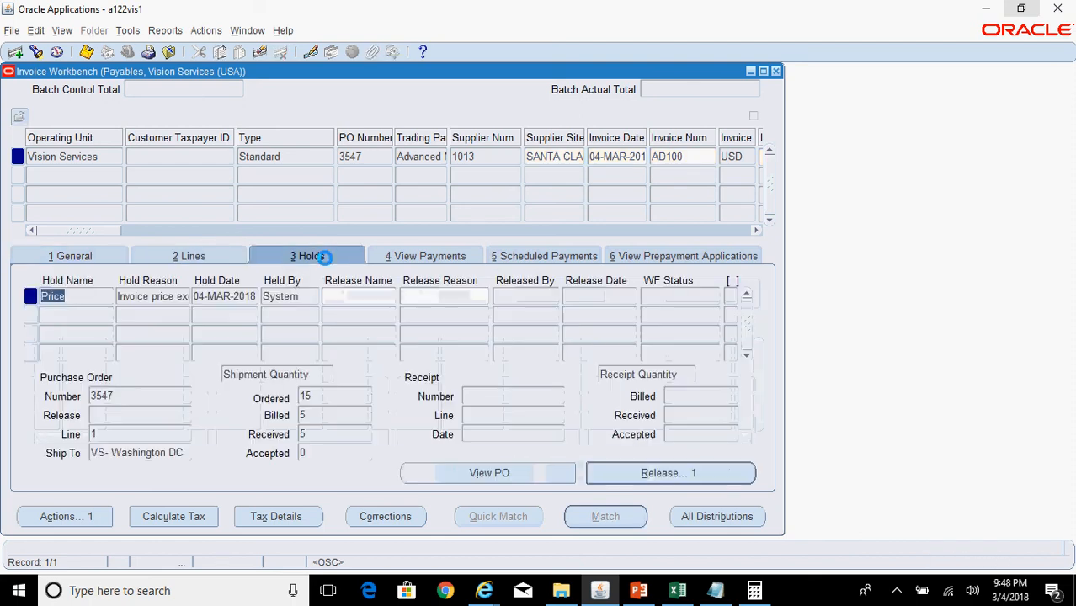
left_click(379, 302)
left_click(390, 297)
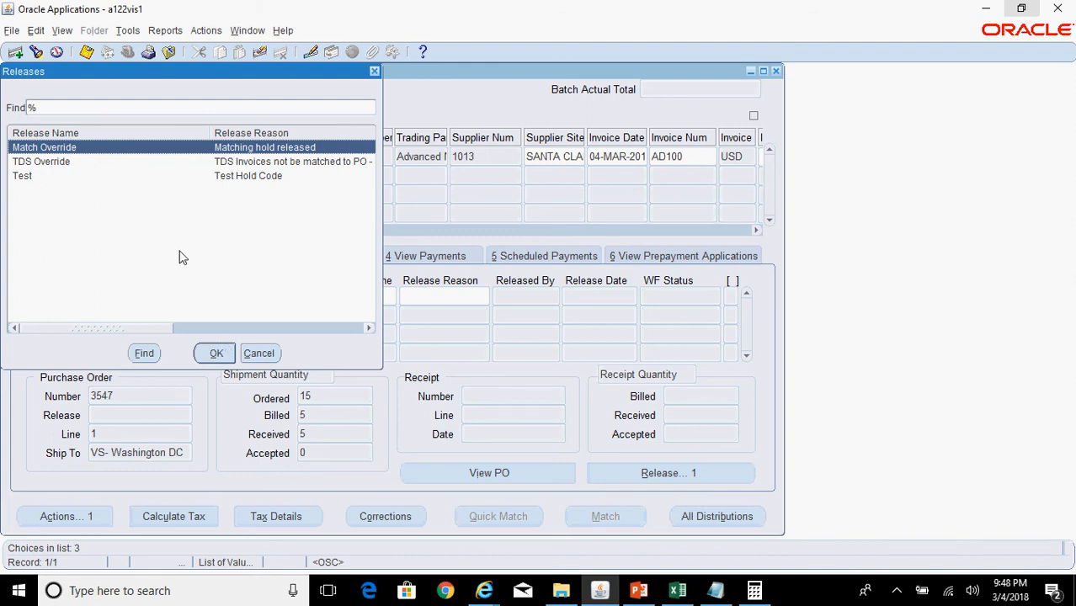
left_click(206, 352)
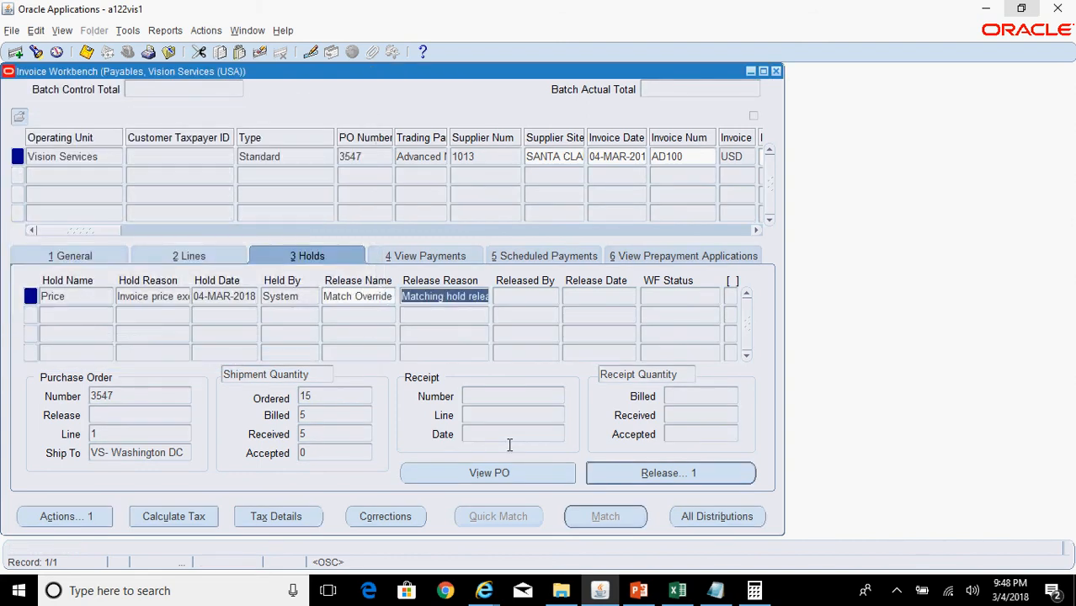
key("ctrl+s")
left_click(74, 255)
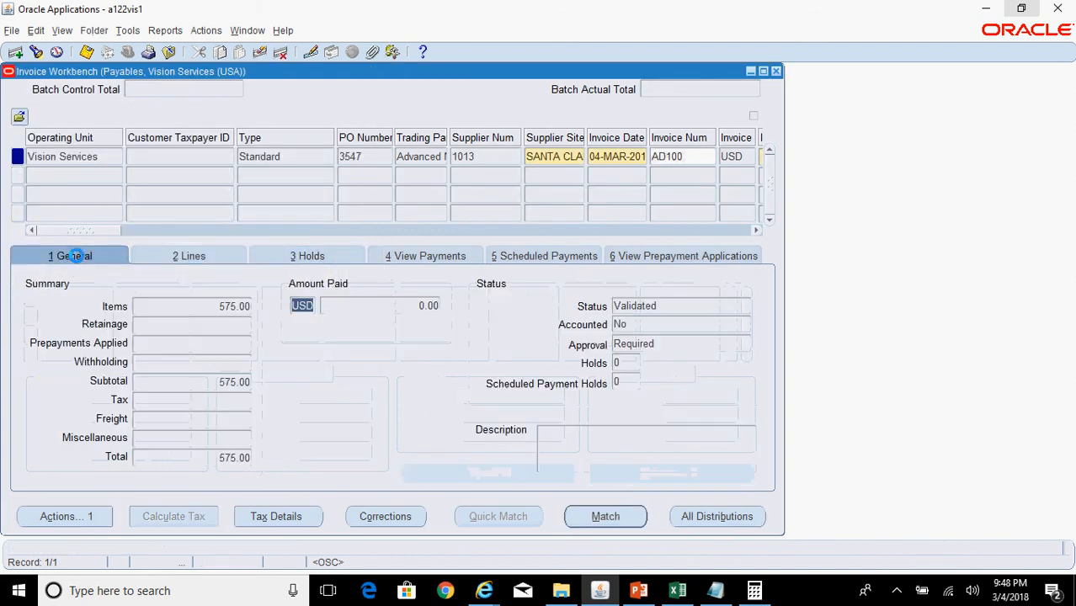
Force approval of the validated invoice AD100.
left_click(87, 519)
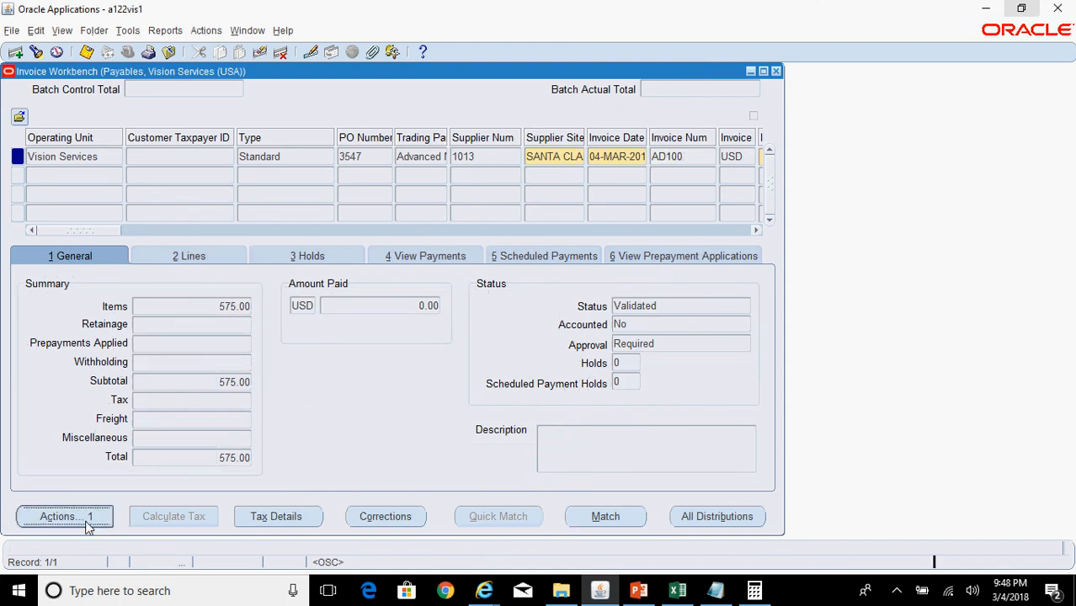
left_click(261, 287)
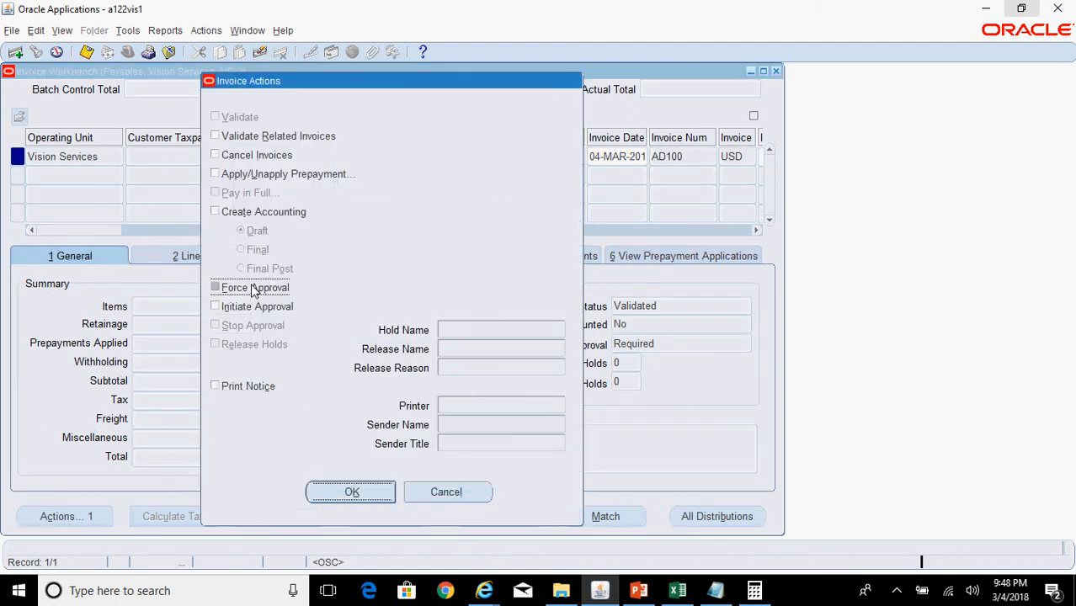
left_click(380, 492)
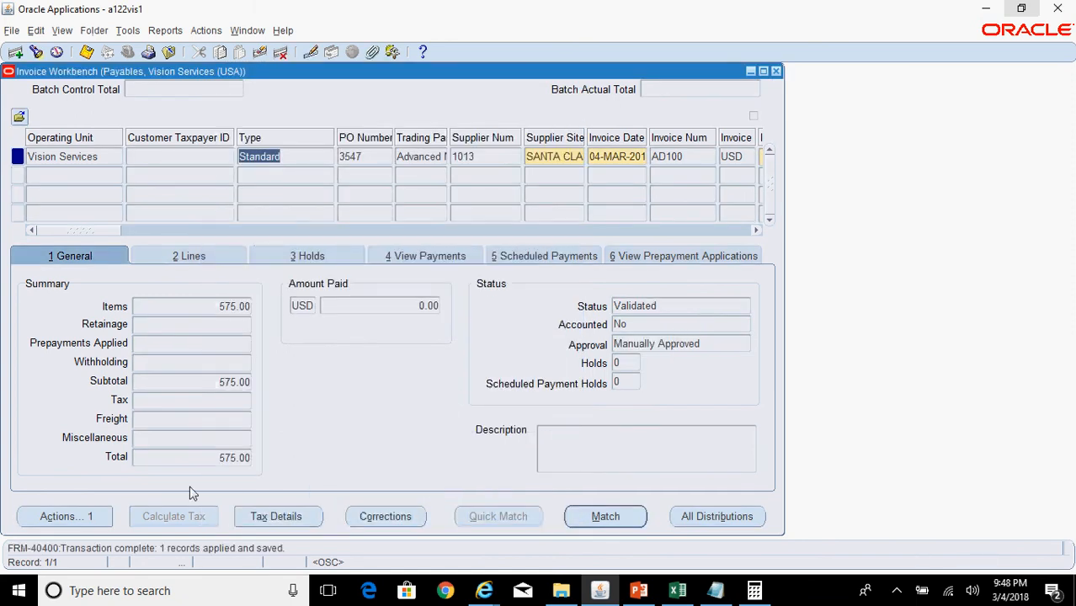
Create accounting for invoice AD100 in Draft mode.
left_click(103, 516)
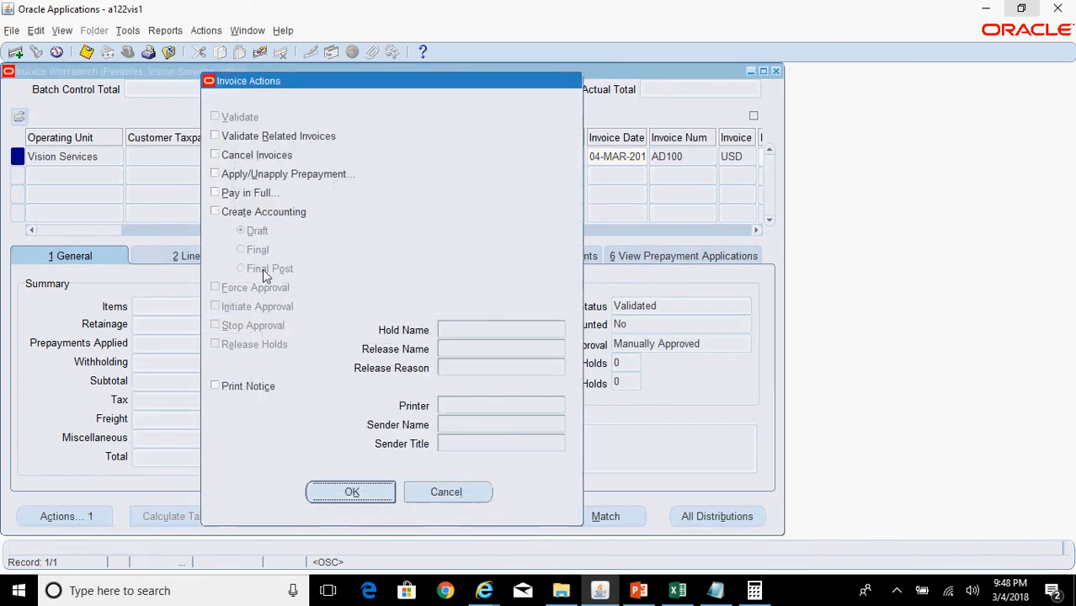
left_click(268, 213)
left_click(371, 497)
left_click(641, 331)
Open the invoice's accounting and review its subledger journal entry lines in Internet Explorer.
left_click(157, 31)
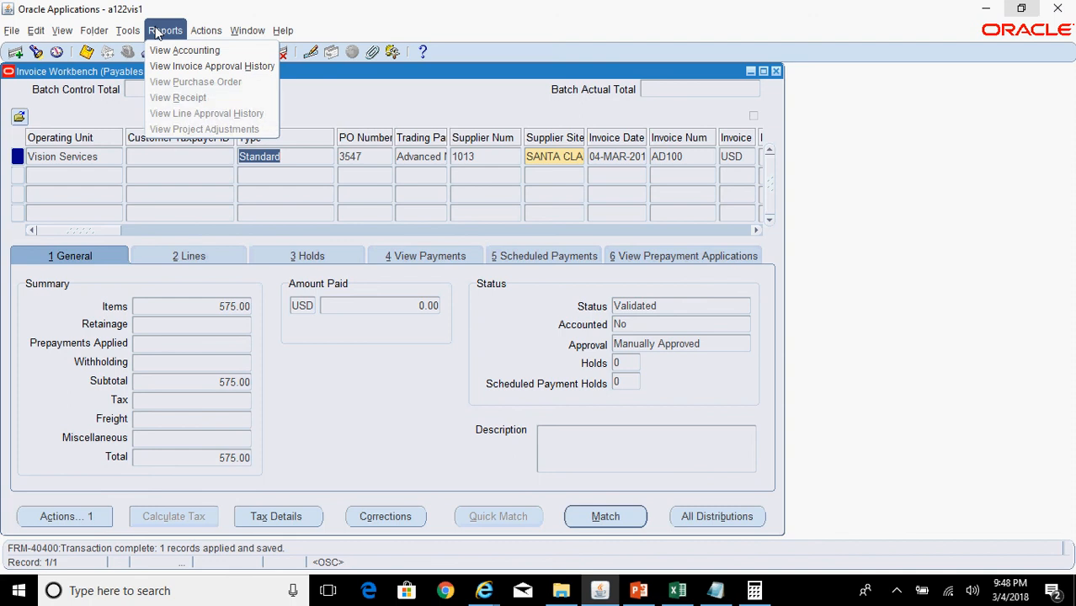
left_click(184, 51)
mouse_move(495, 590)
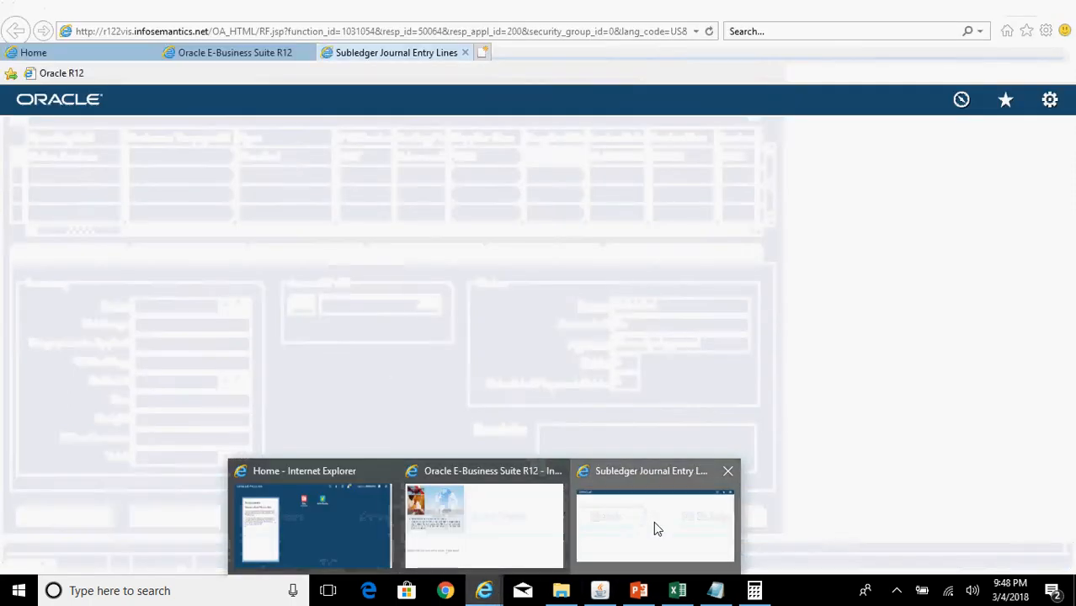
left_click(653, 521)
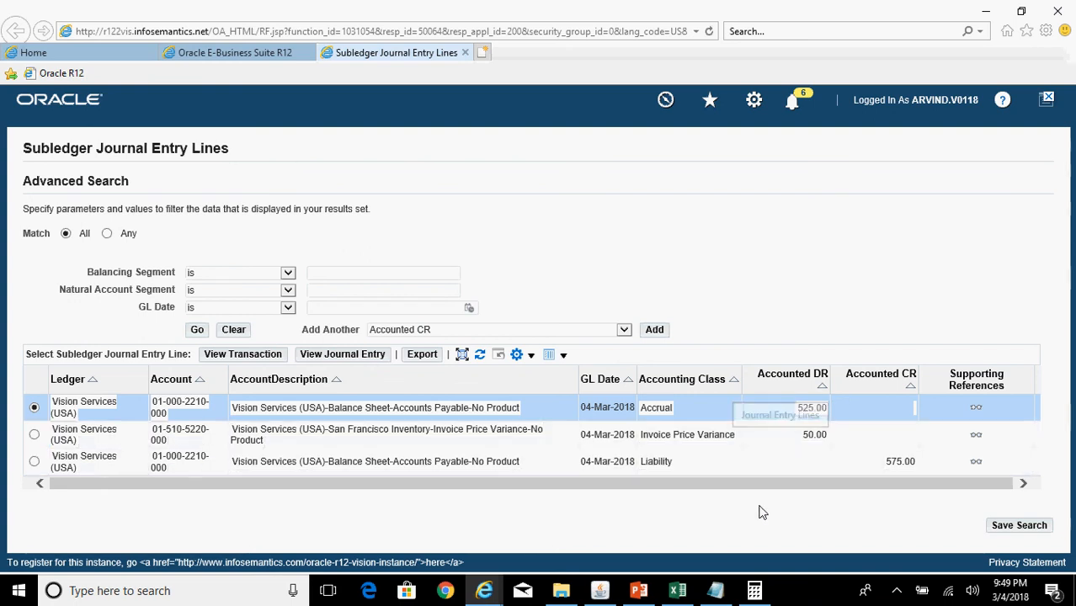
Compare the example slide in PowerPoint and the invoice in Oracle with the subledger journal entry lines in Internet Explorer.
left_click(639, 590)
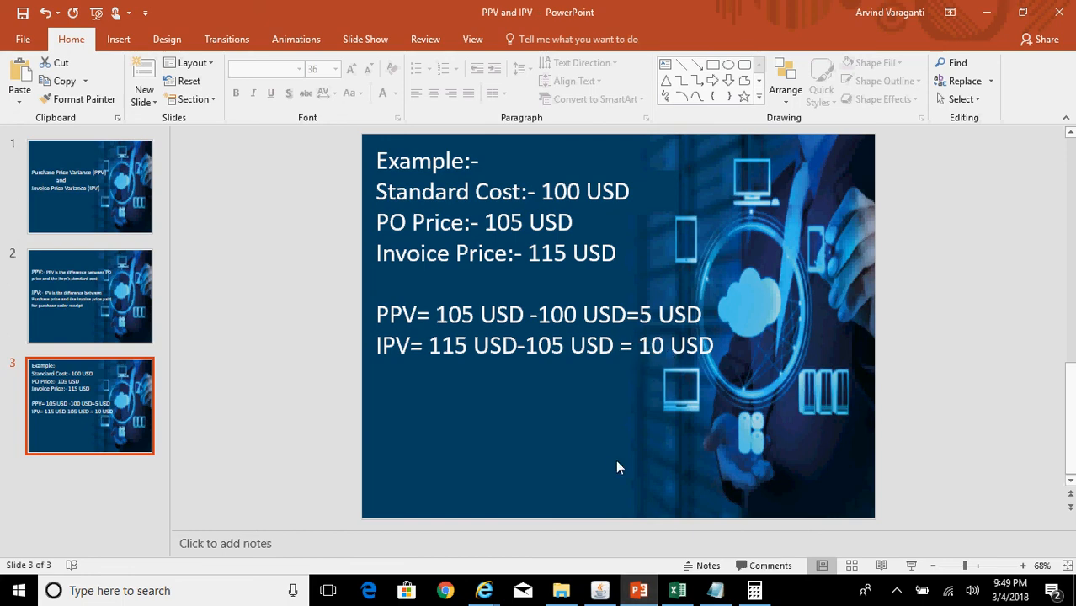
left_click(601, 590)
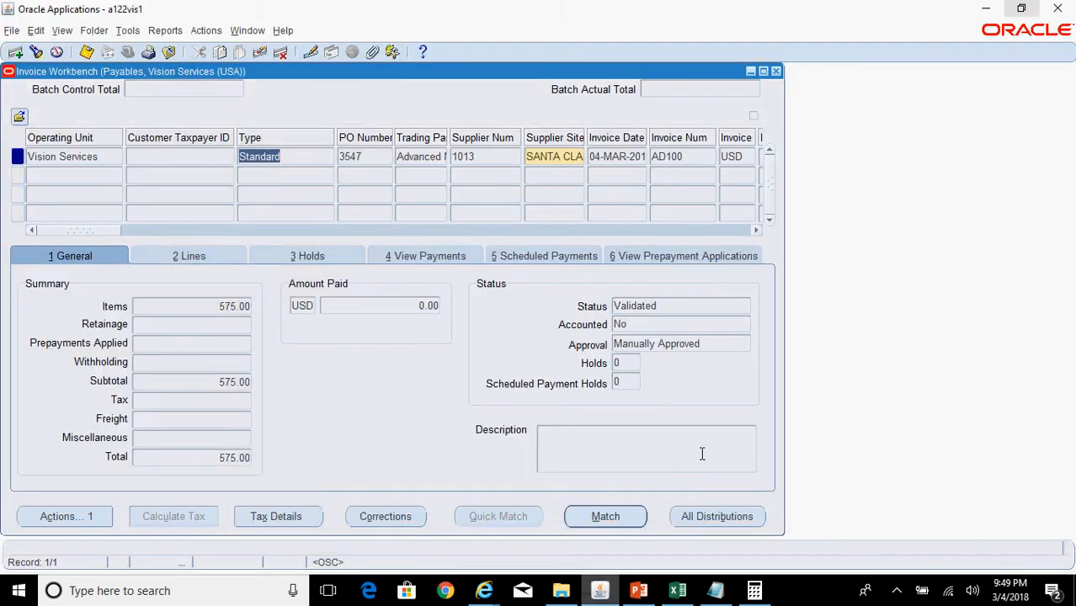
mouse_move(497, 592)
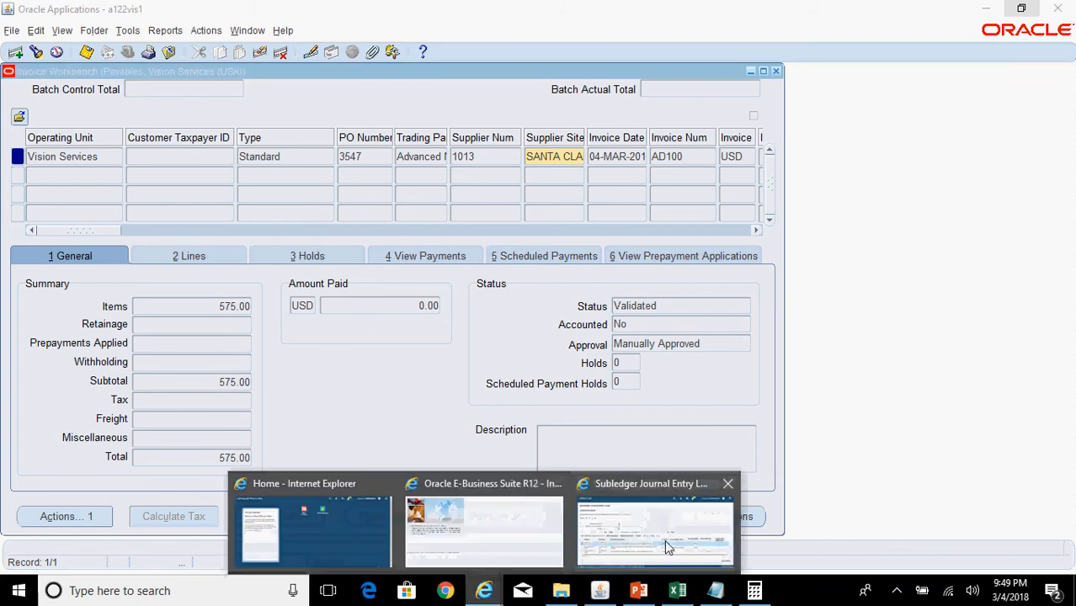
left_click(712, 510)
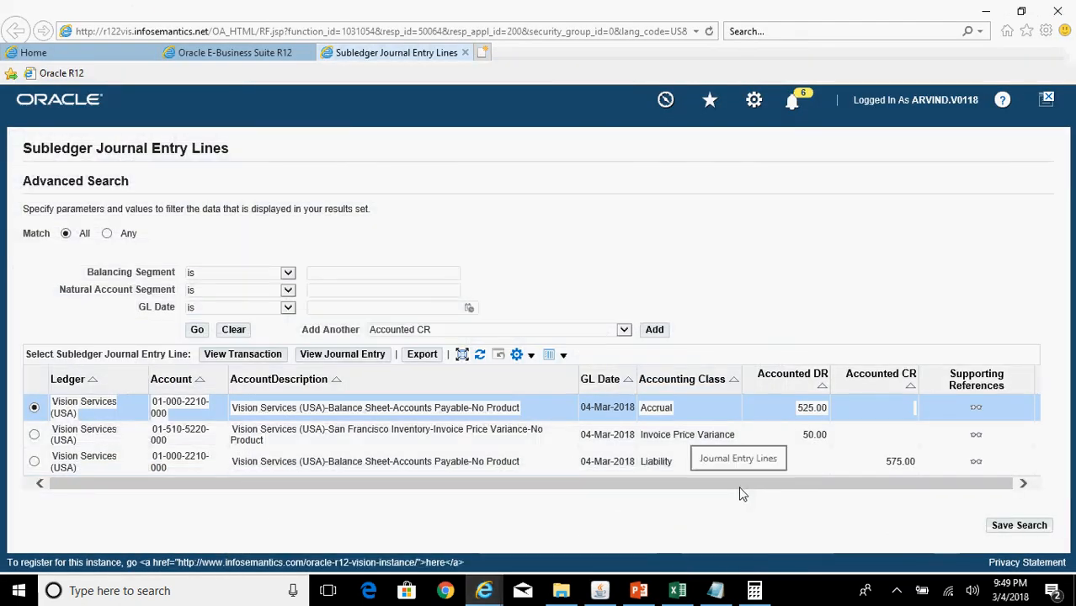